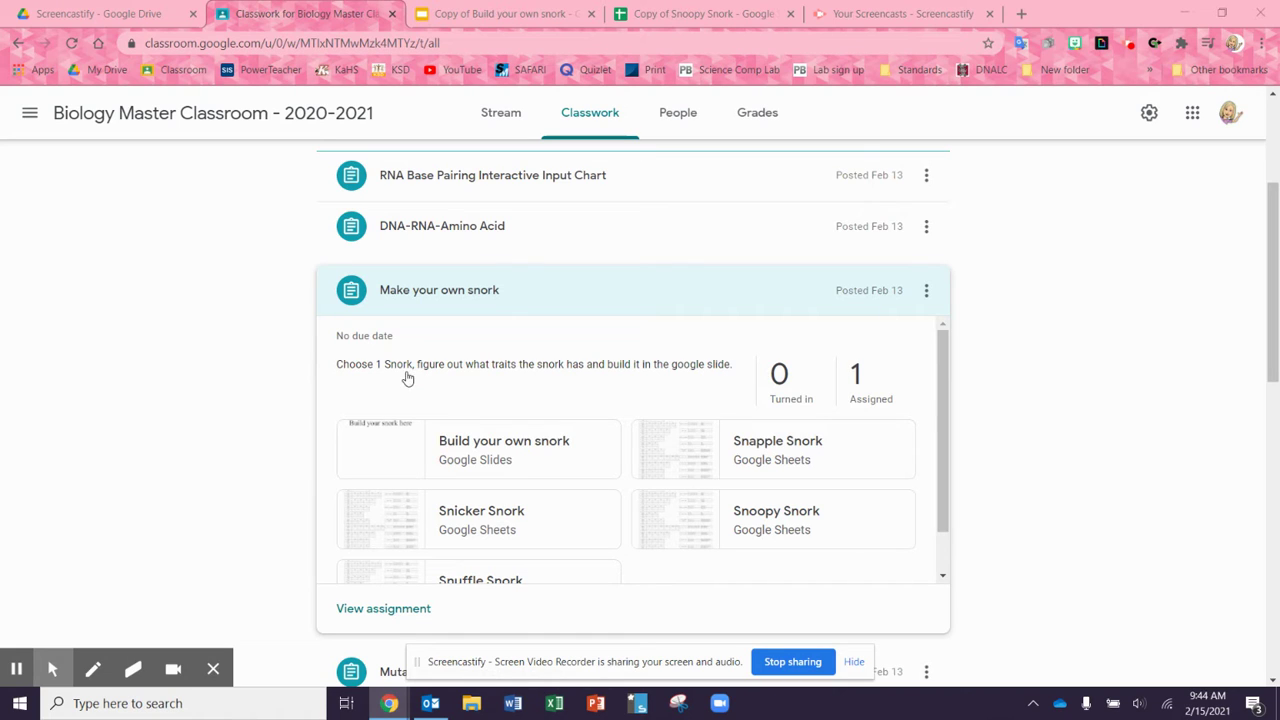
Switch to the Copy of Snoopy Snork spreadsheet
scroll(446, 400, down, 1)
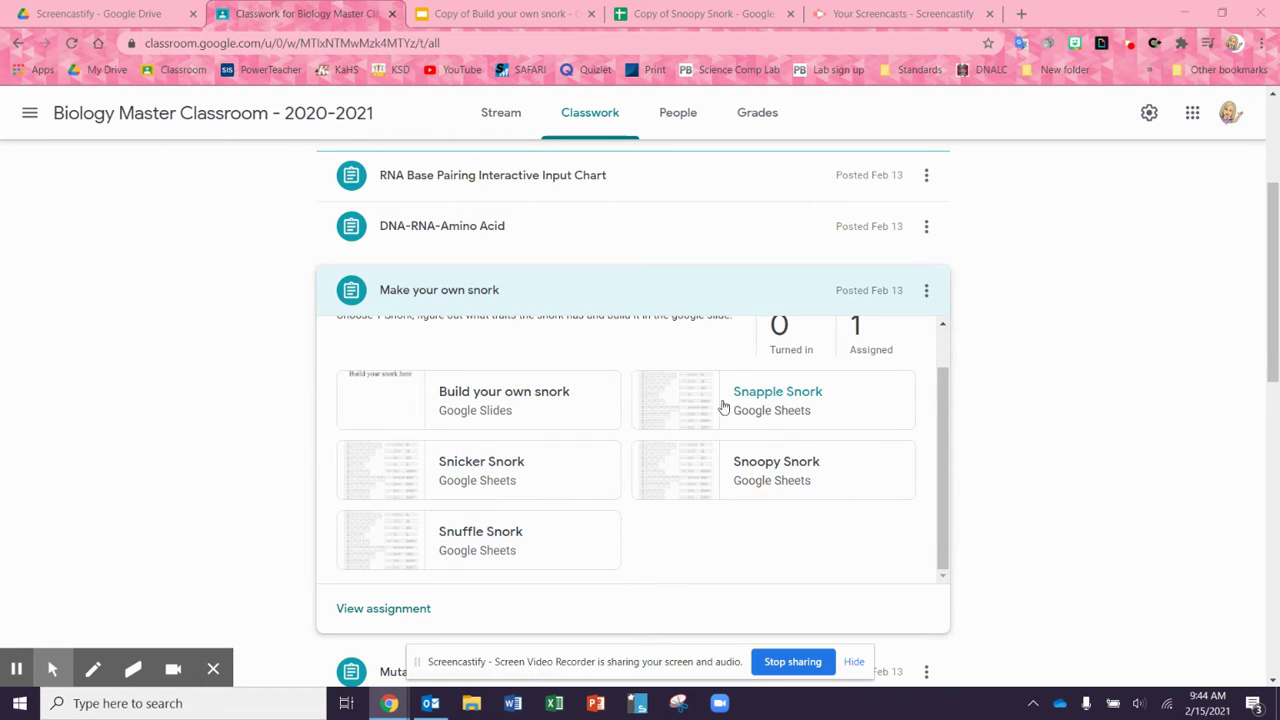
scroll(356, 350, up, 1)
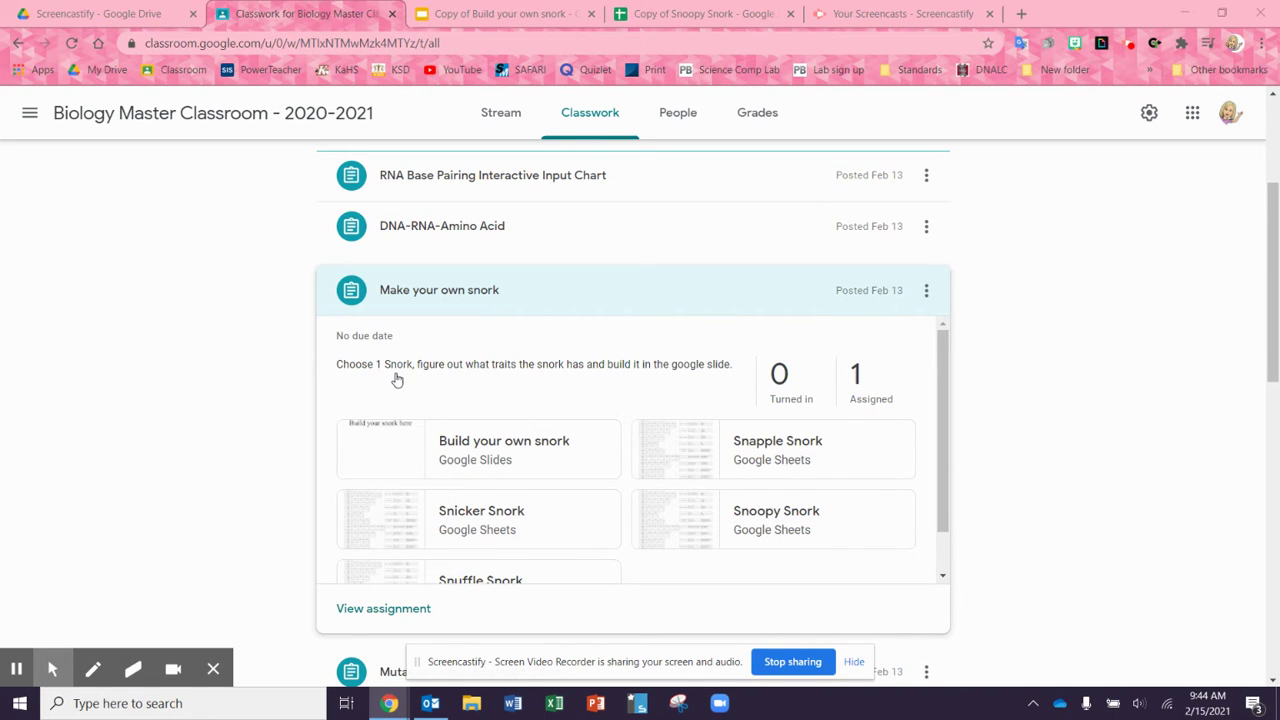
scroll(420, 390, down, 1)
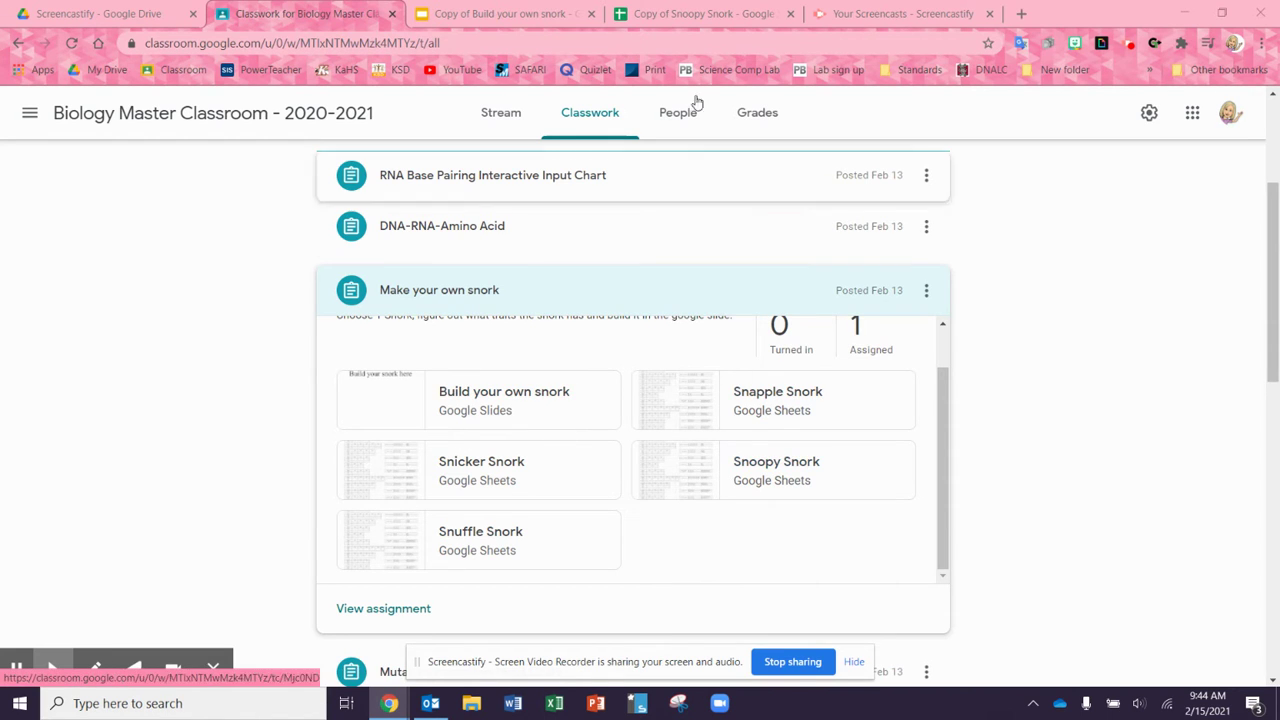
click(686, 10)
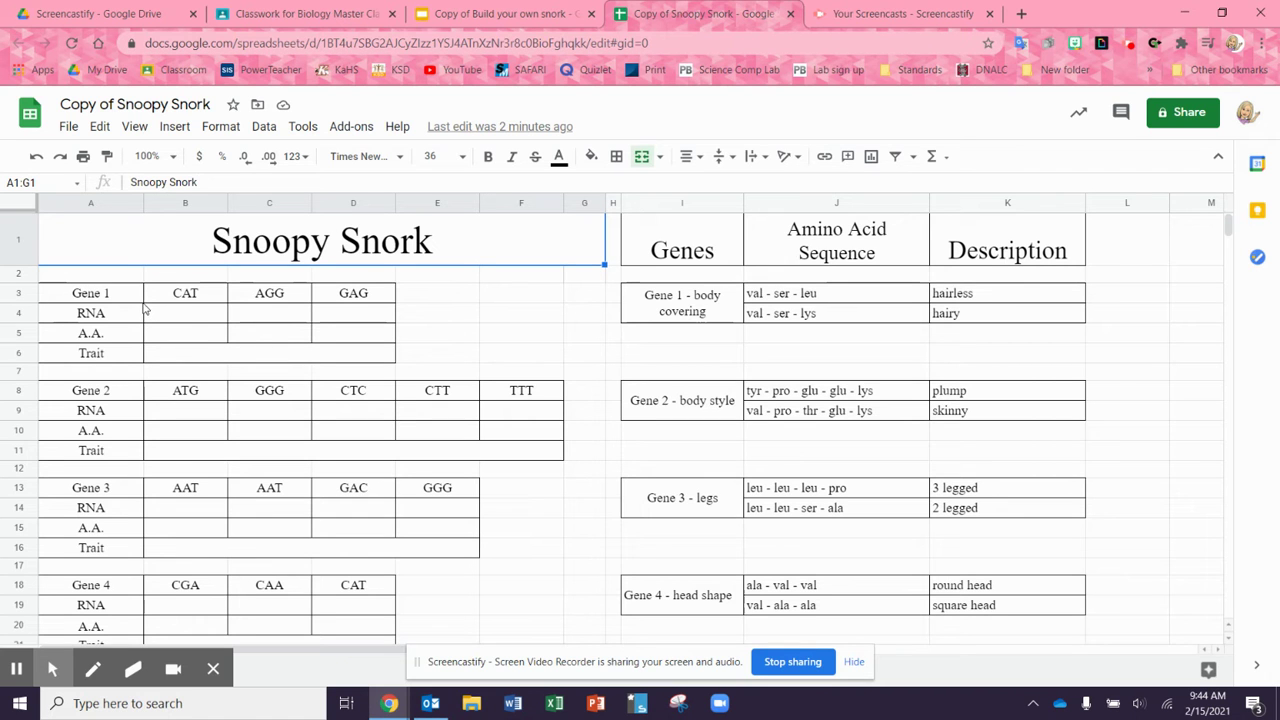
Move the codon-wheel image up so it sits just below the Gene 1 table
scroll(285, 351, down, 8)
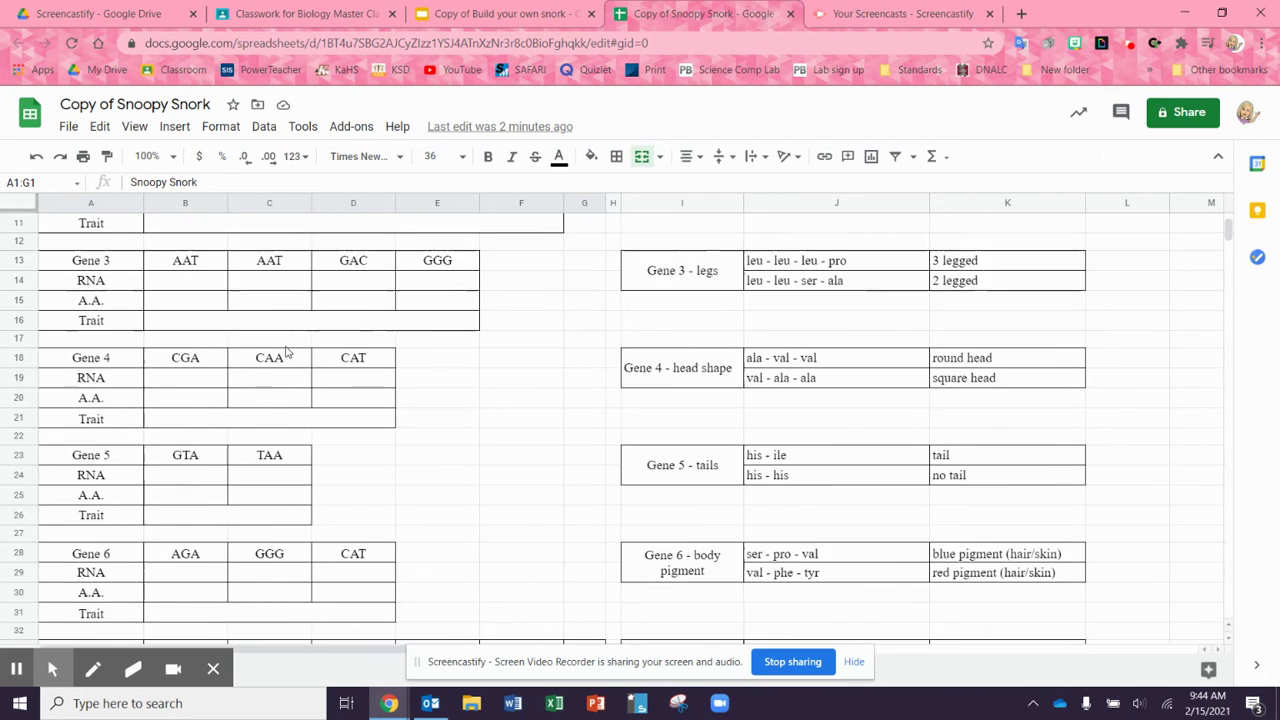
scroll(285, 351, down, 4)
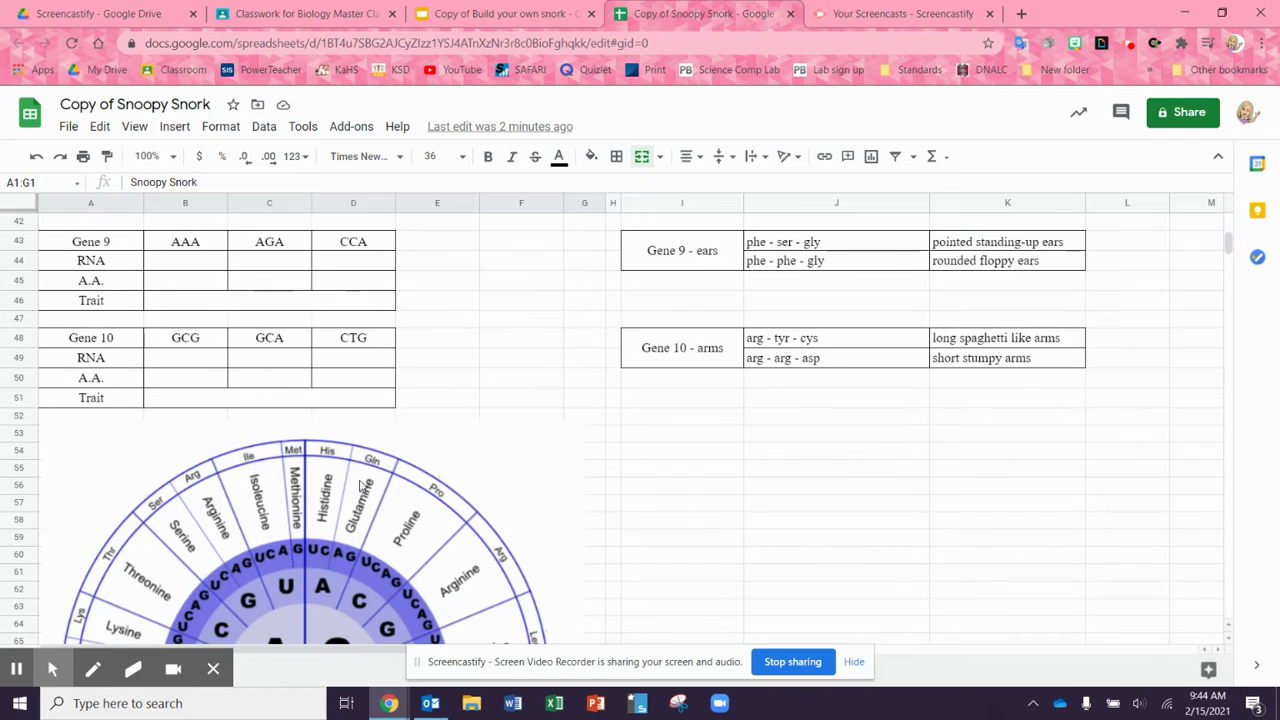
click(360, 481)
key(Up)
key(Up)
key(Up)
key(Up)
key(Up)
key(Up)
key(Up)
key(Up)
key(Up)
key(Up)
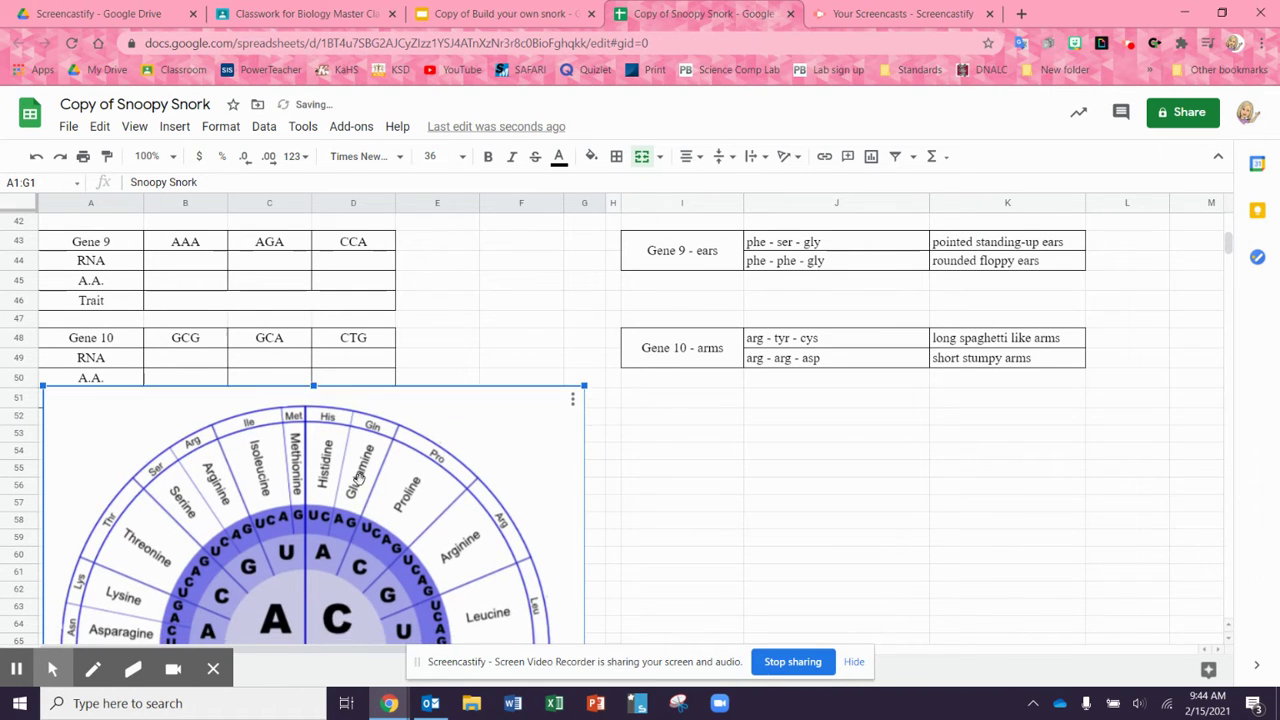
key(Up)
key(Up)
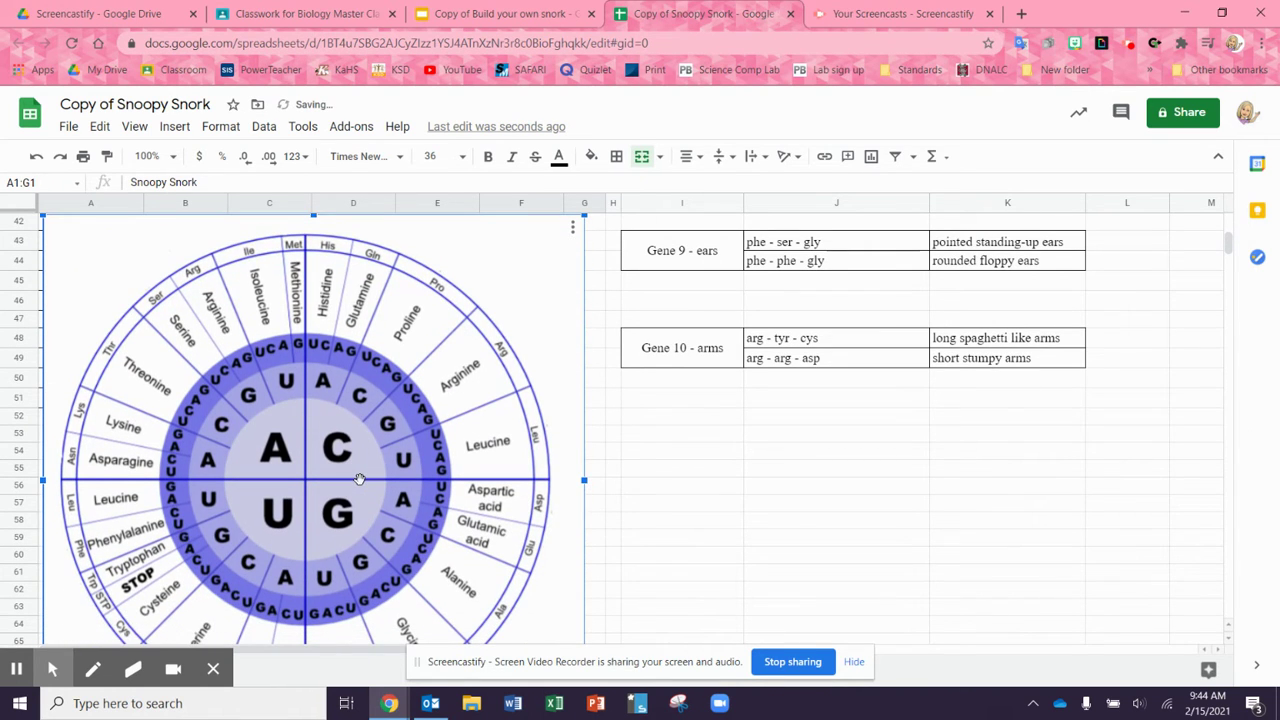
scroll(359, 479, up, 3)
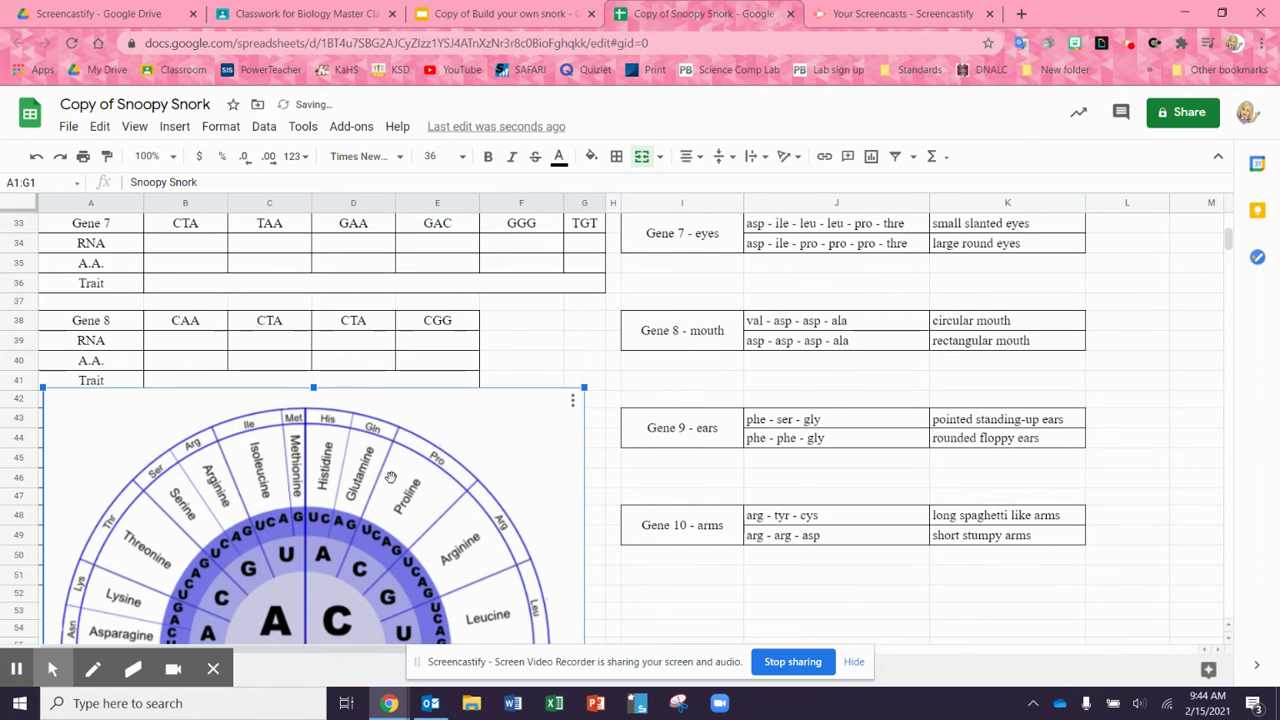
drag(390, 477, 459, 505)
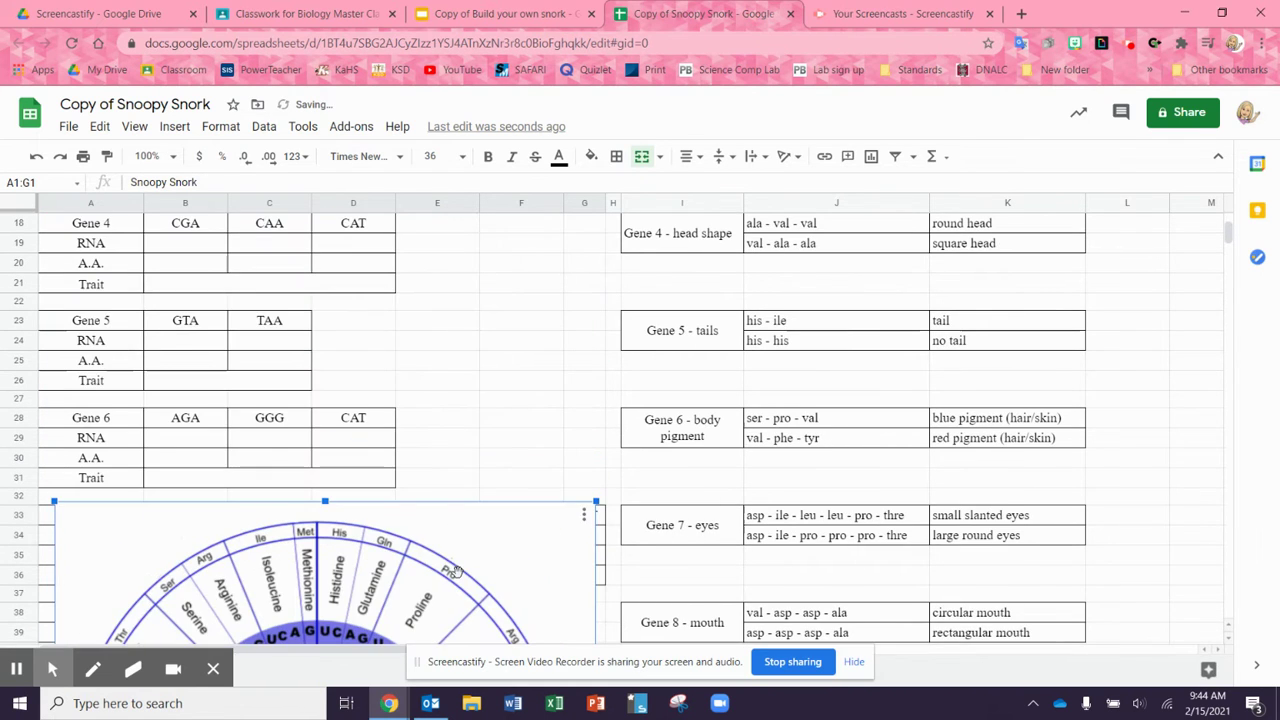
drag(455, 570, 438, 396)
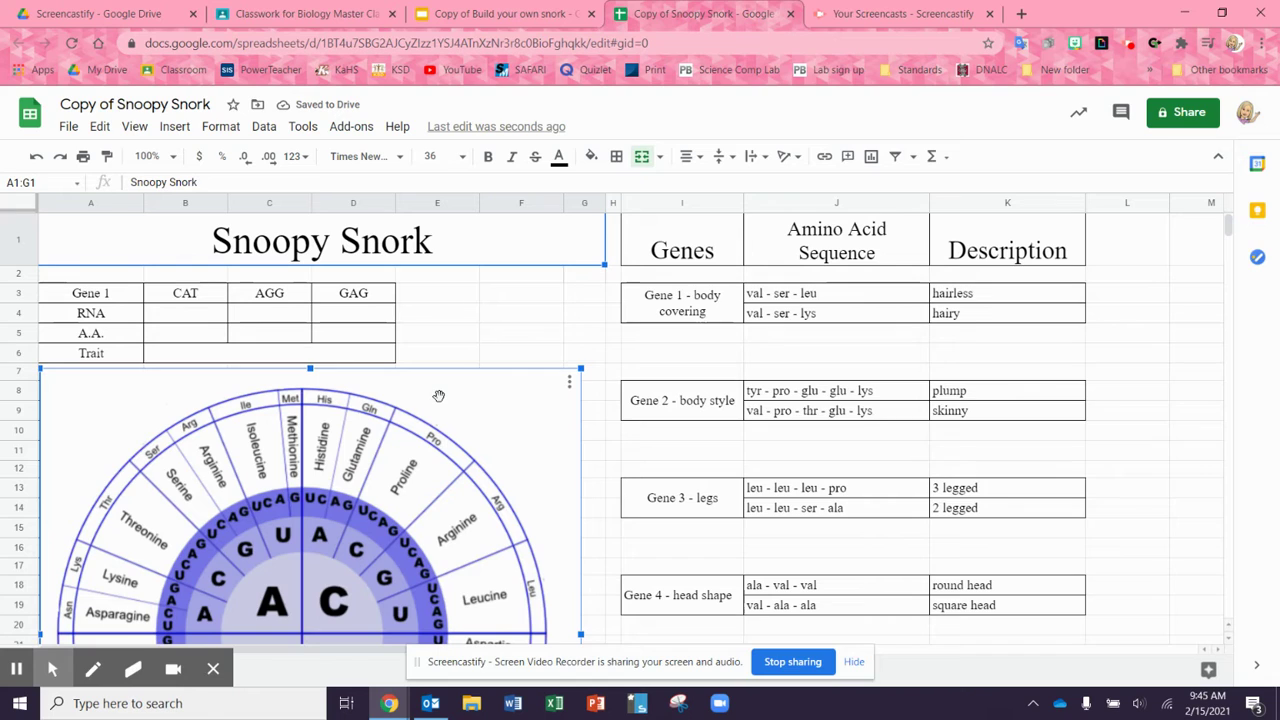
Enter GUA, TCC and CUC in Gene 1's RNA row under CAT, AGG and GAG
click(186, 318)
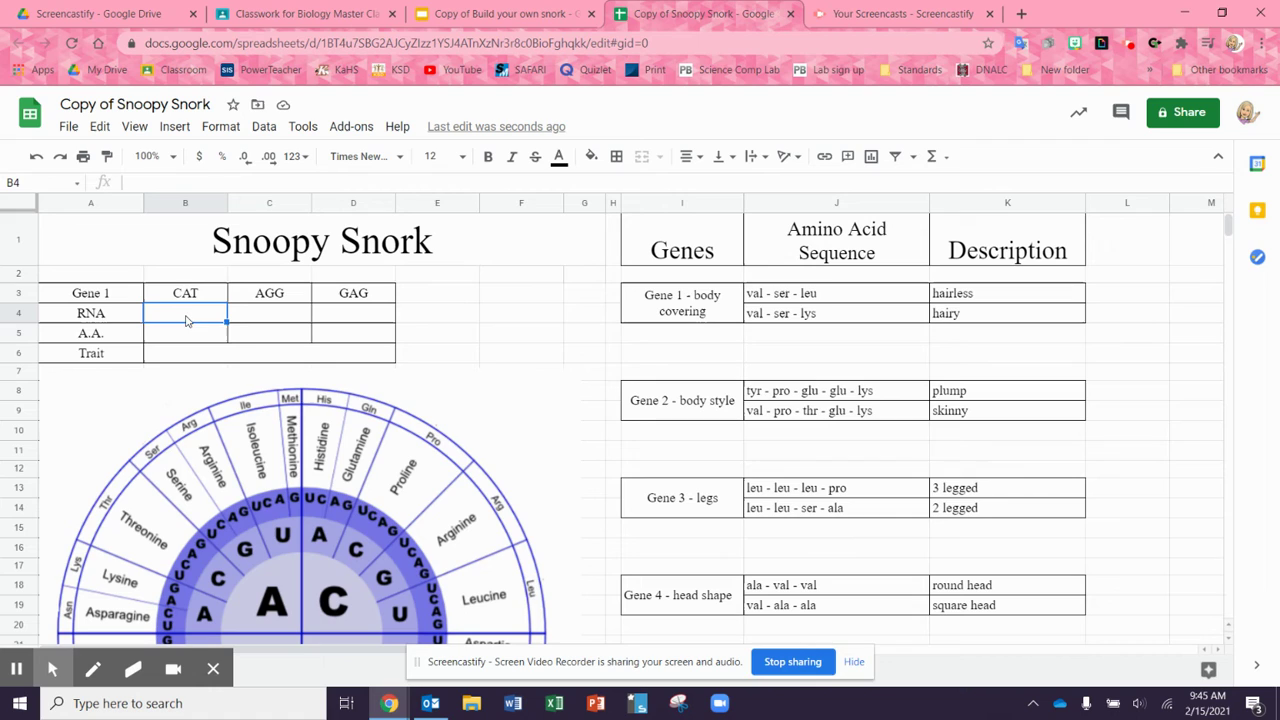
text(GUA)
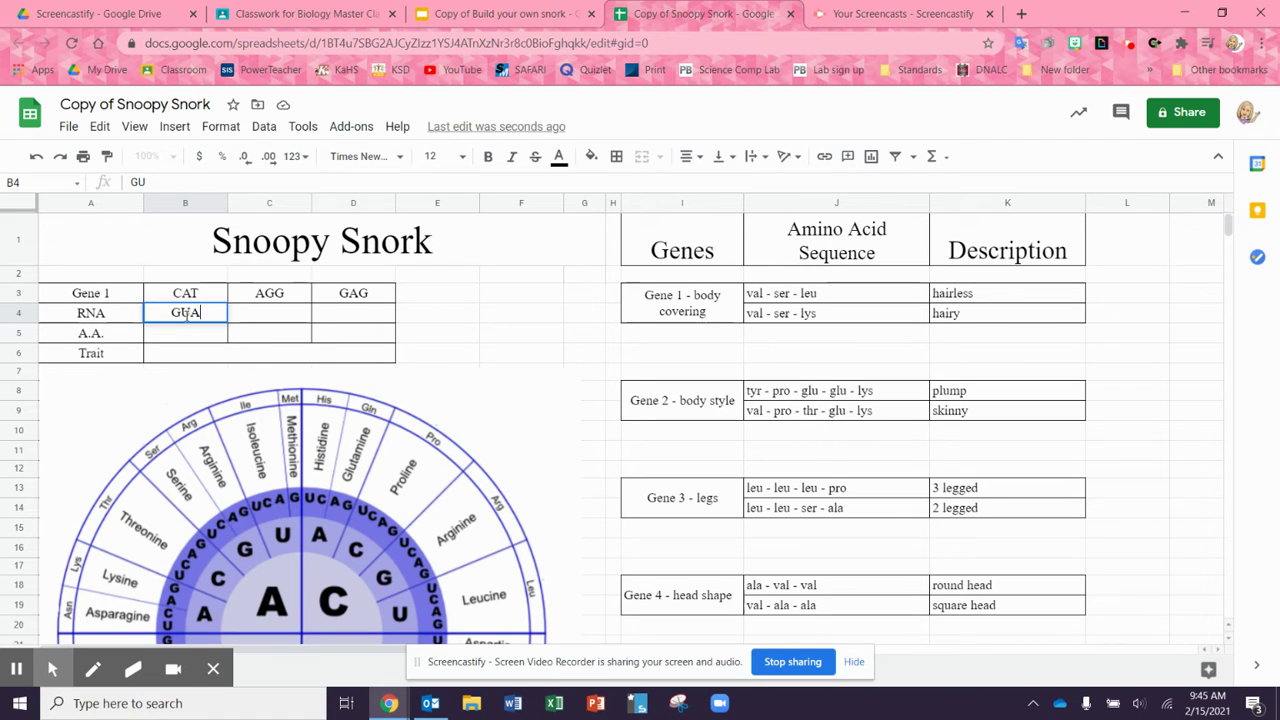
key(Tab)
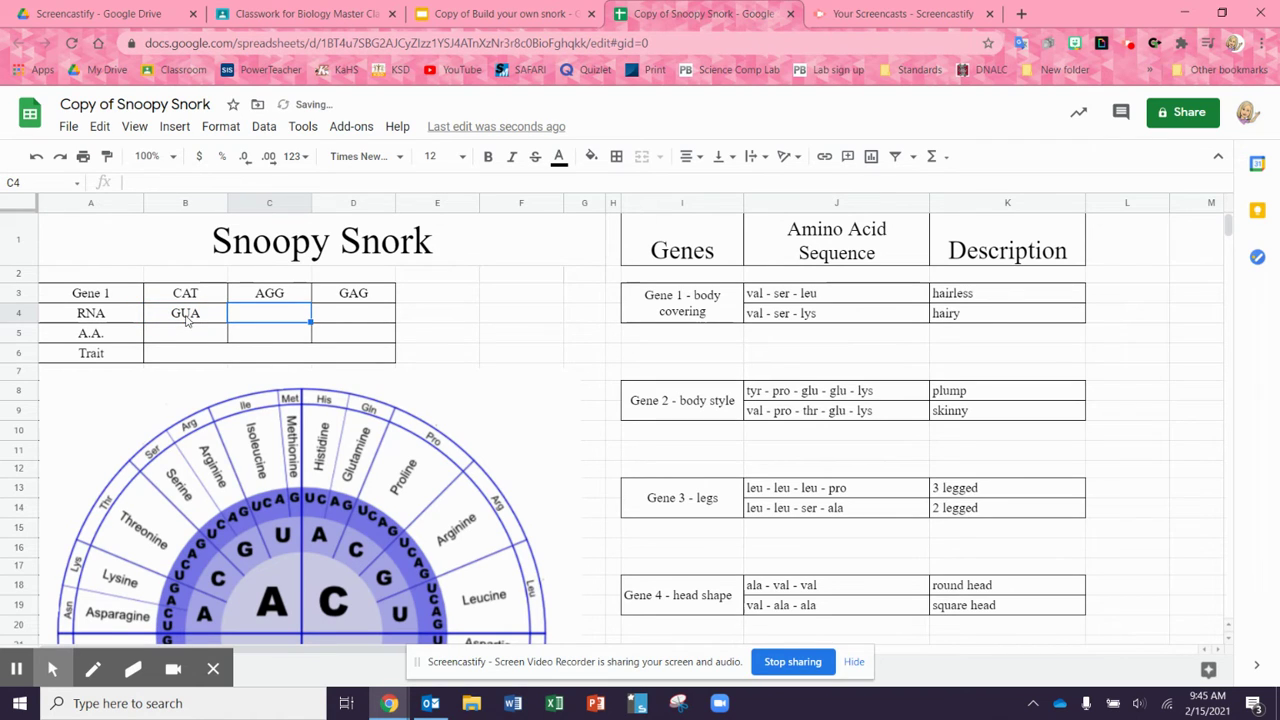
text(TCC)
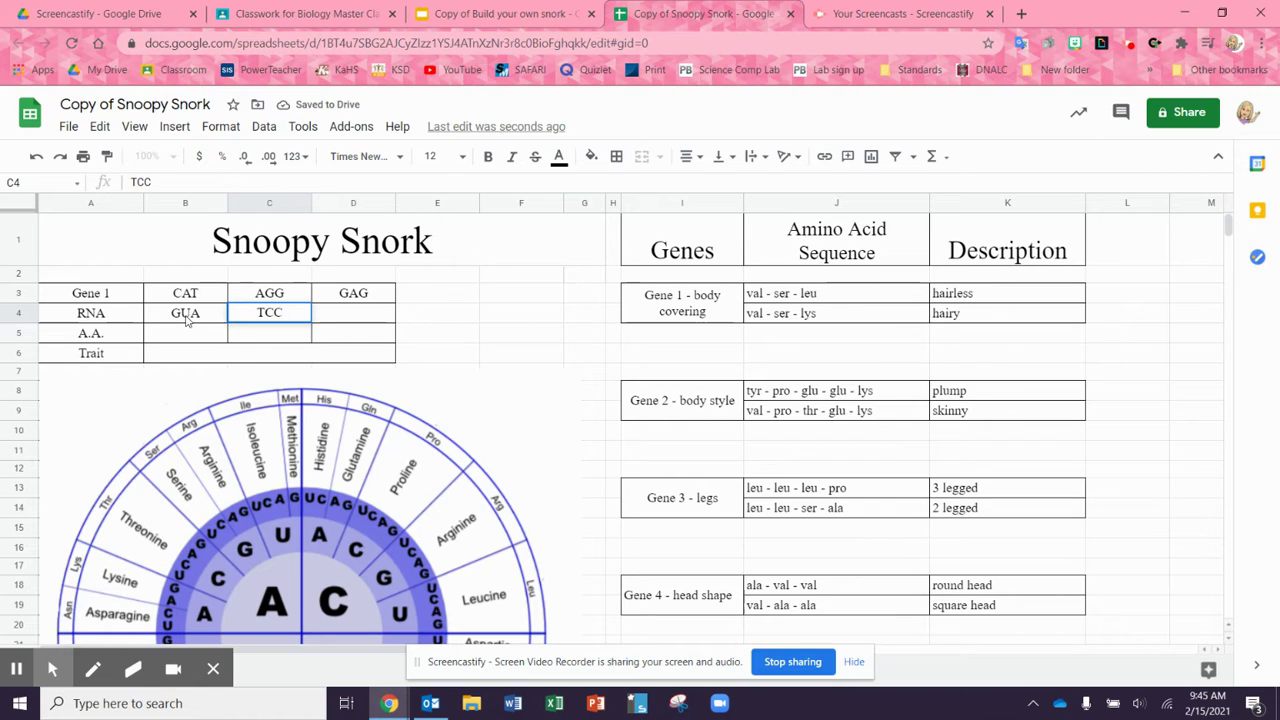
key(Tab)
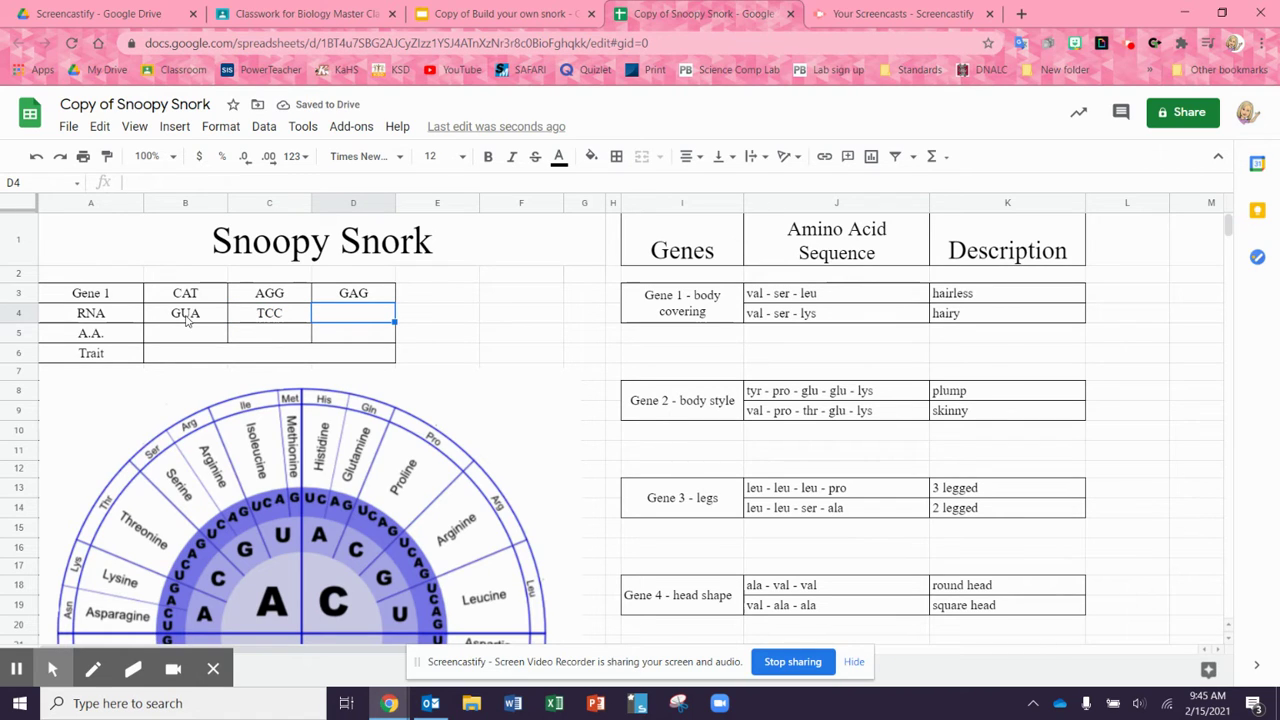
text(CUC)
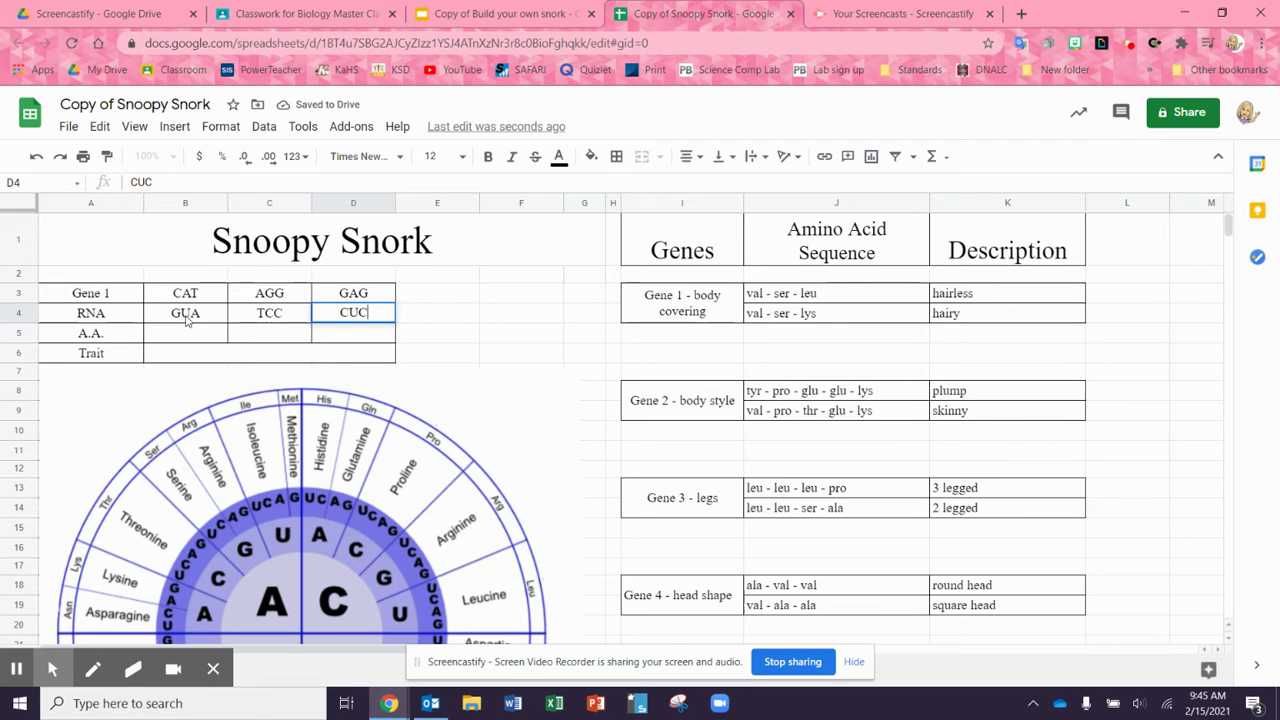
Enter Val as the first Gene 1 amino acid
click(184, 334)
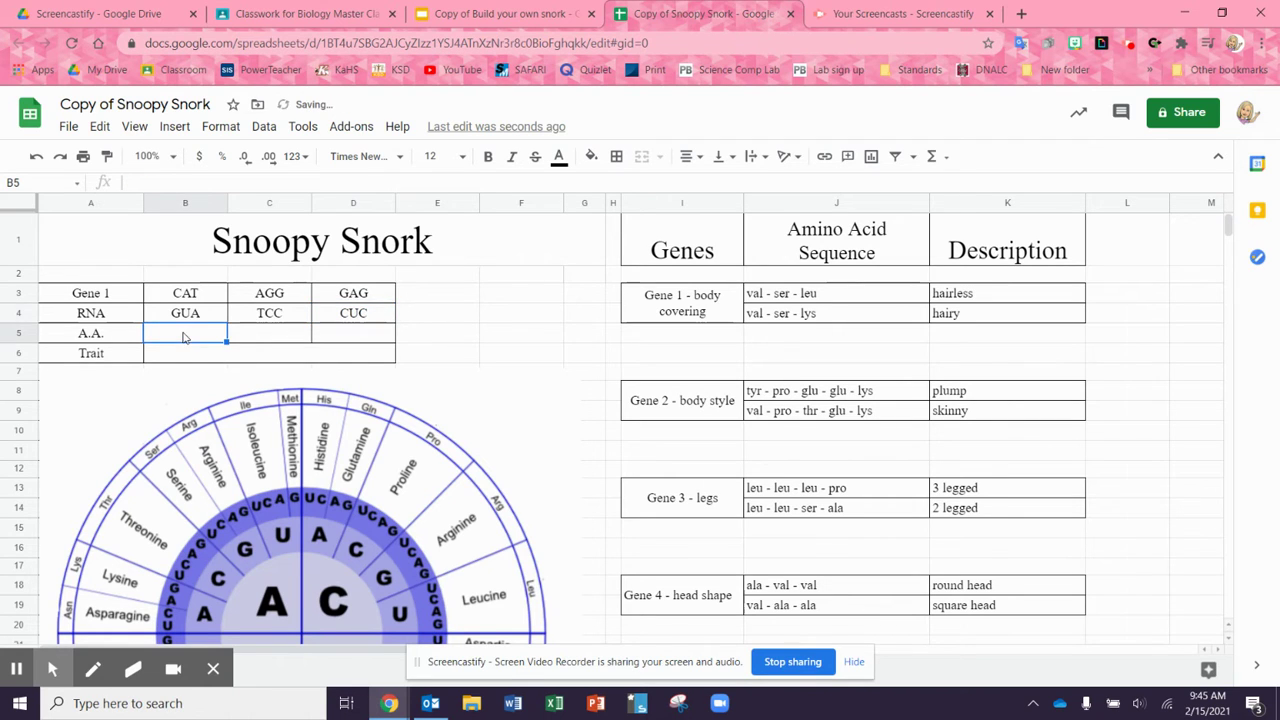
scroll(183, 338, down, 1)
scroll(214, 310, down, 1)
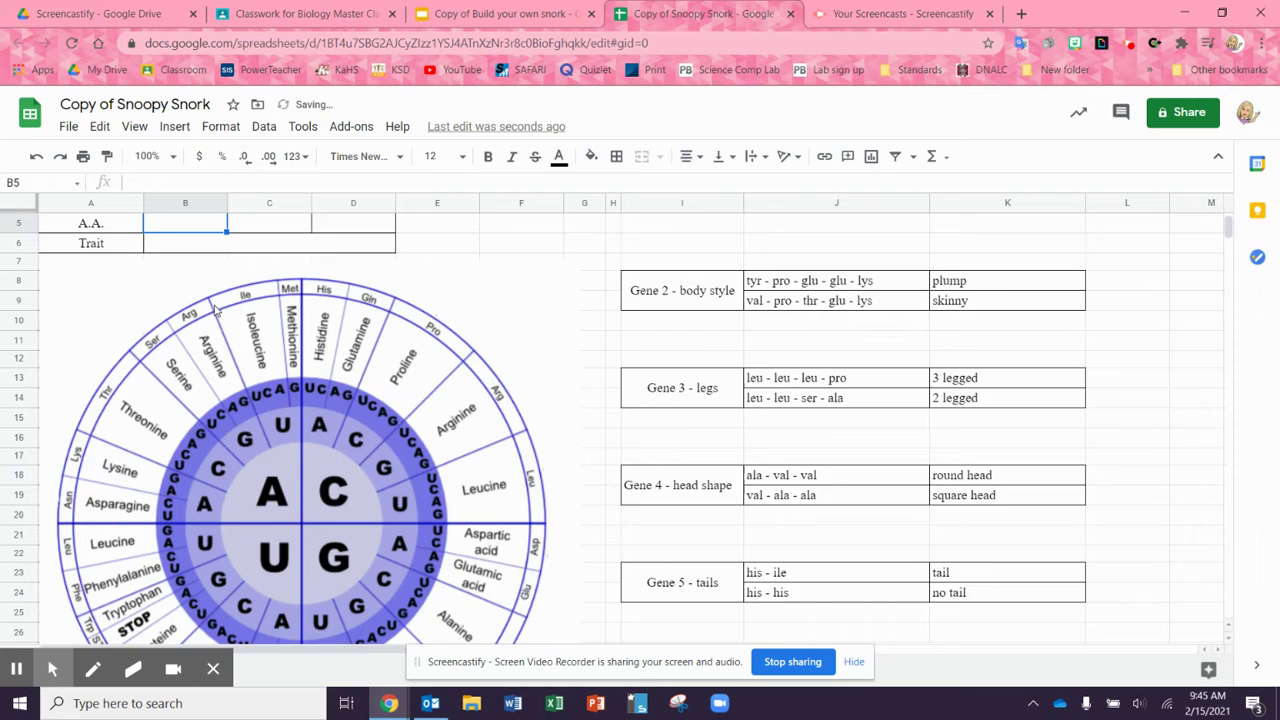
scroll(209, 249, up, 1)
scroll(276, 422, down, 1)
scroll(333, 620, down, 1)
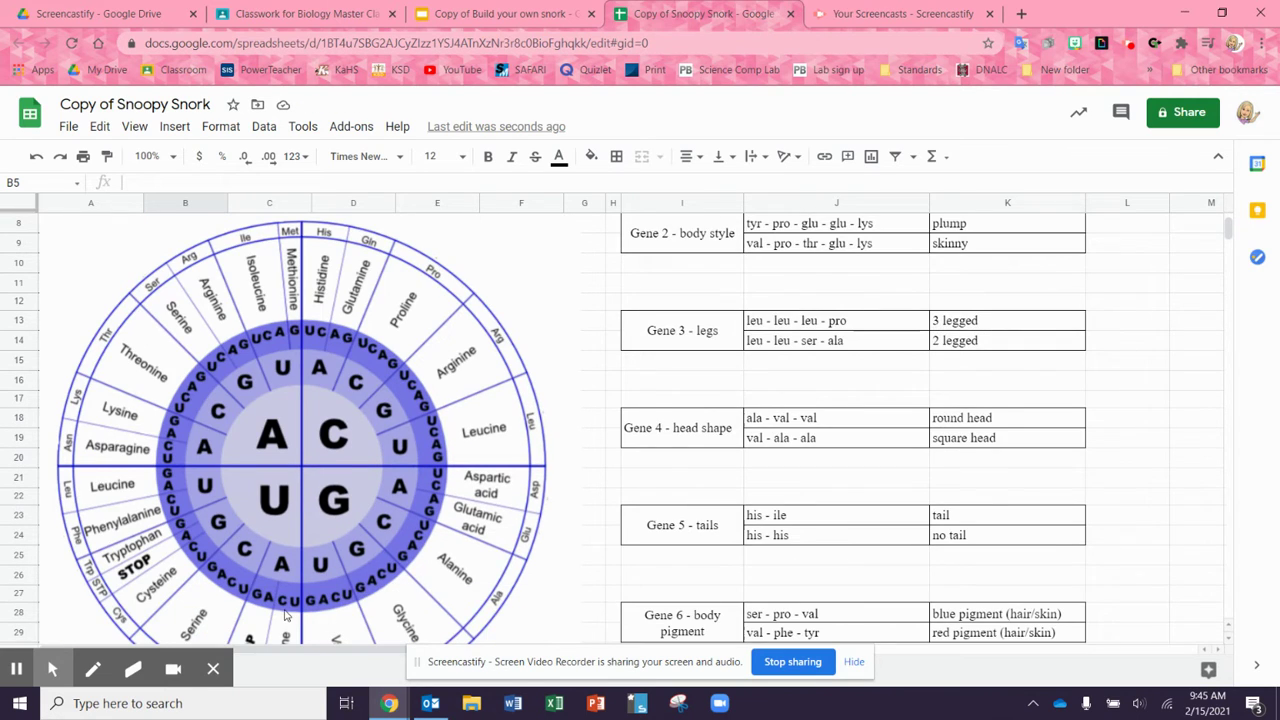
scroll(320, 607, down, 1)
scroll(347, 620, up, 5)
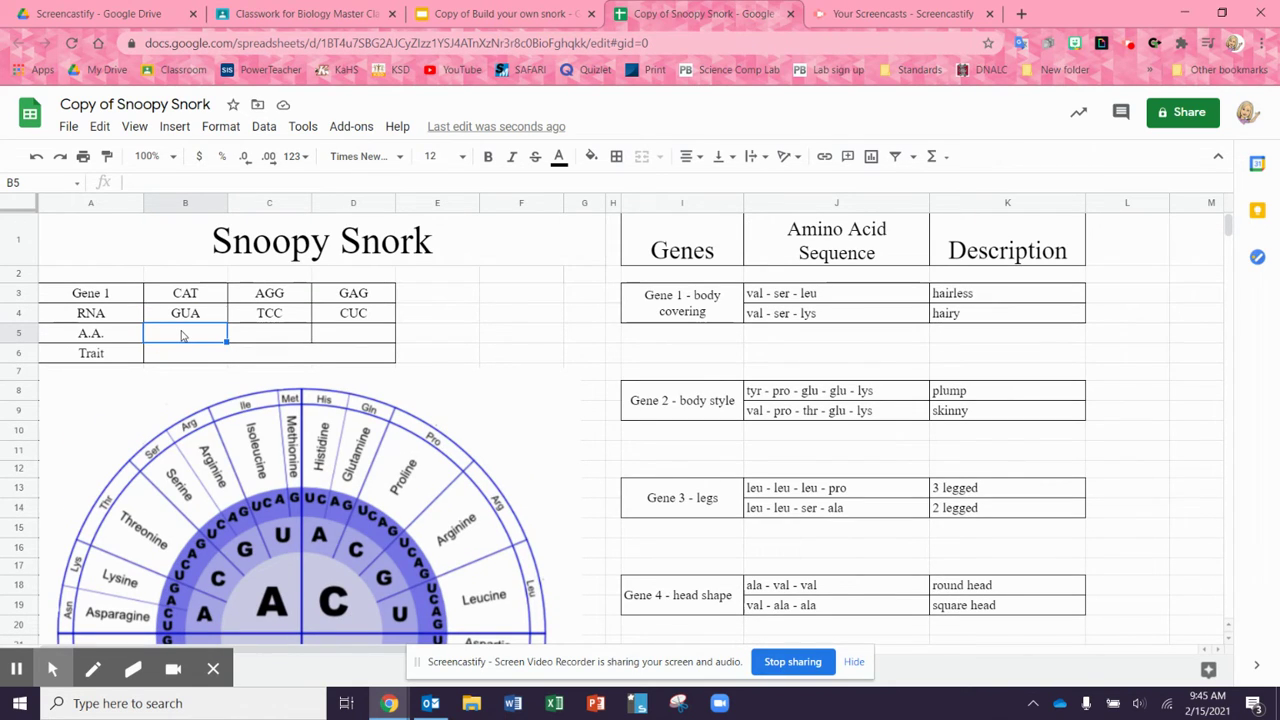
text(Val)
key(Tab)
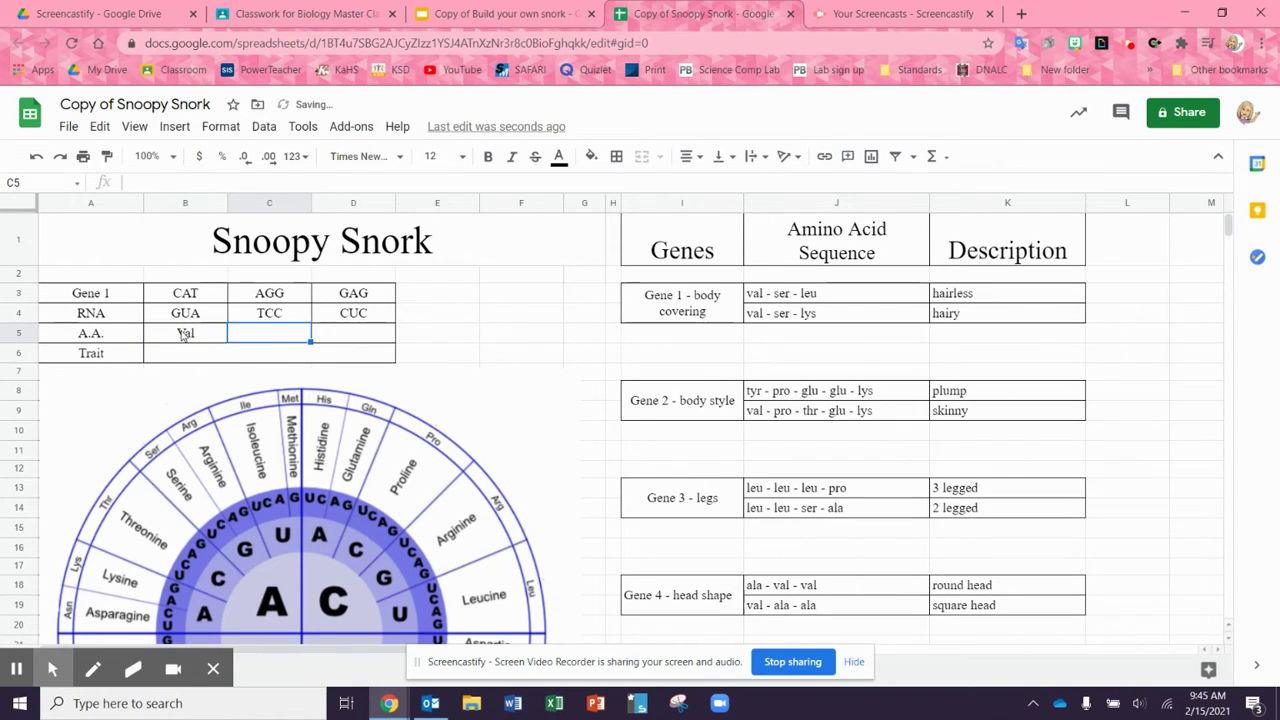
Correct the second Gene 1 RNA codon in C4 from TCC to UCC
scroll(214, 340, down, 2)
scroll(250, 338, up, 2)
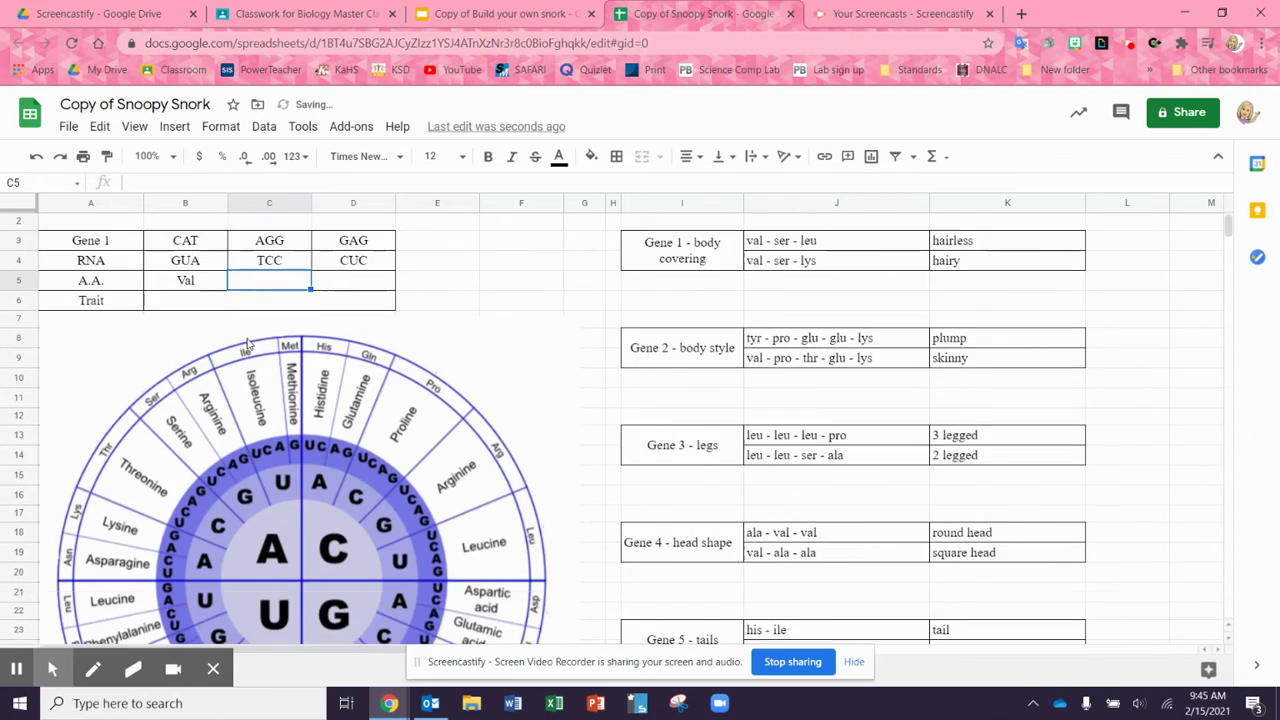
scroll(262, 340, down, 3)
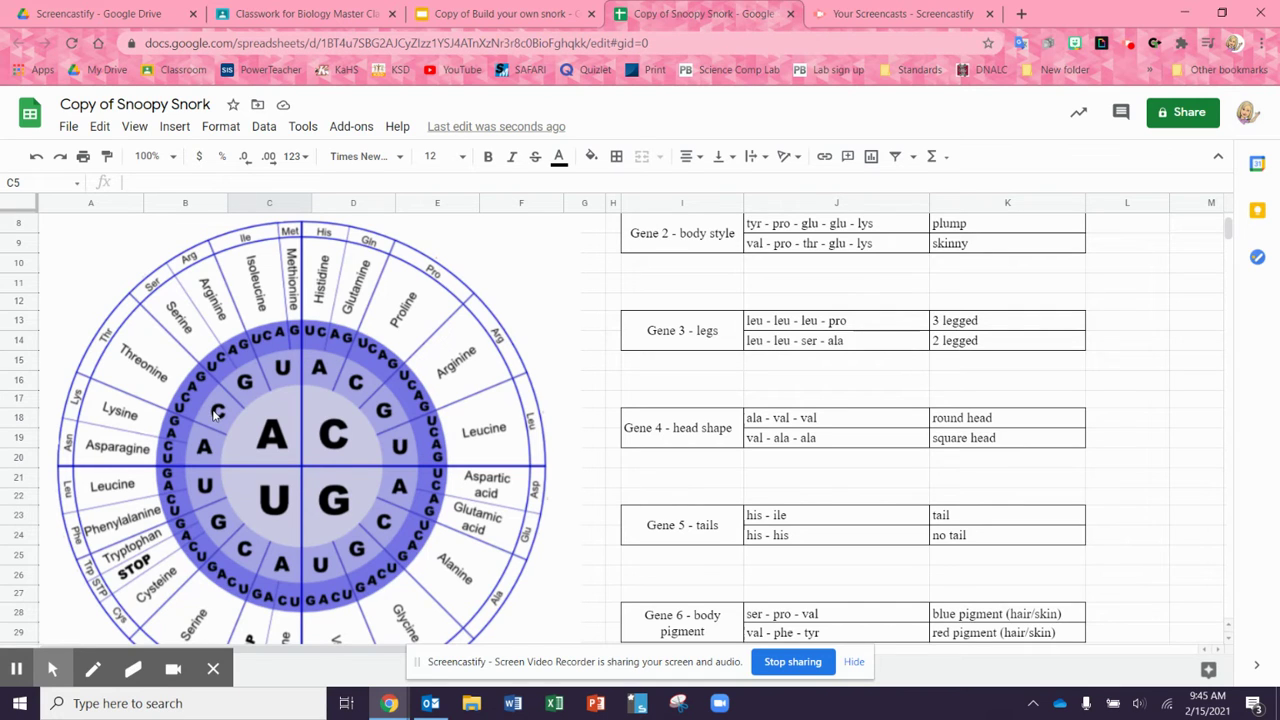
scroll(215, 413, up, 3)
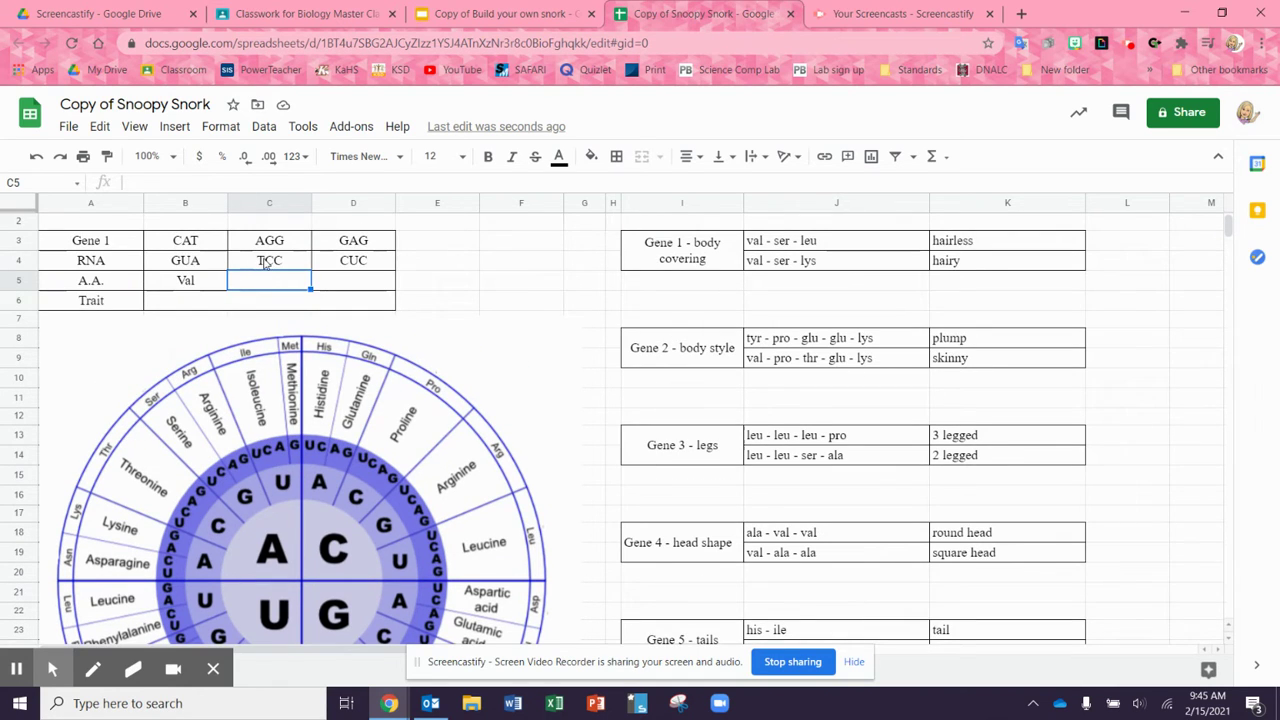
click(267, 260)
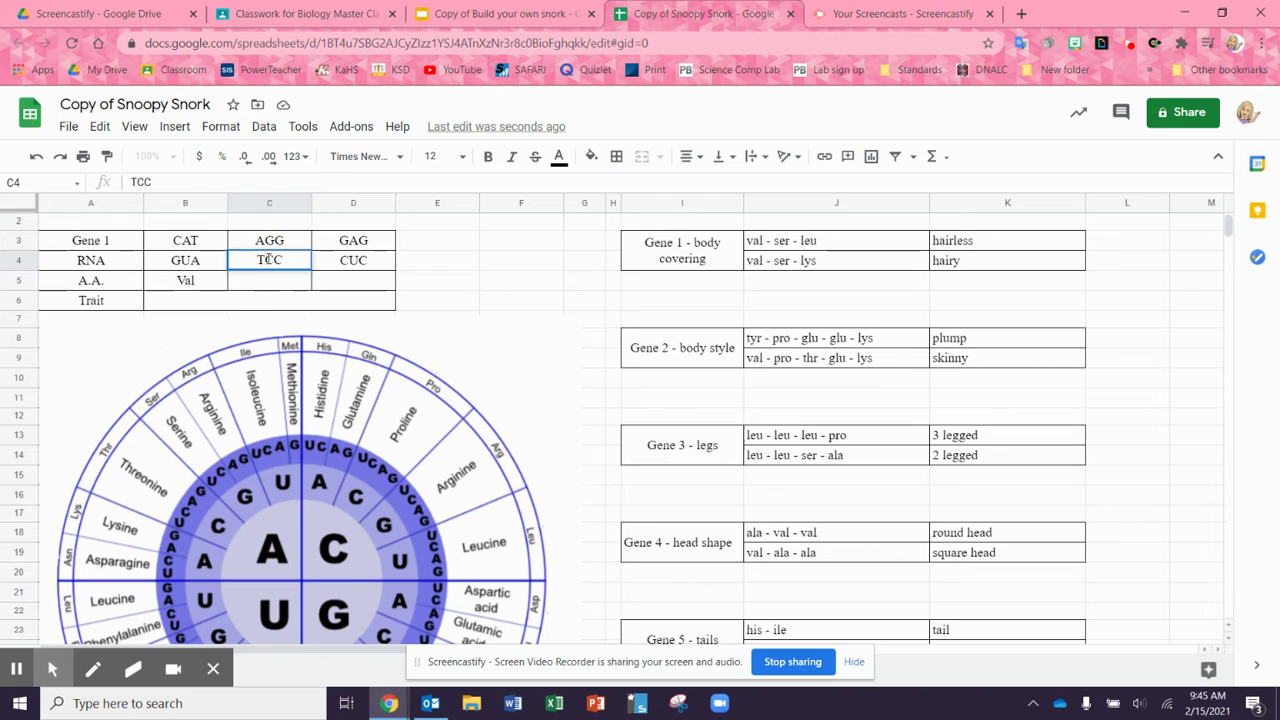
text(UCC)
Enter Ser as the amino acid under UCC and select the cell under CUC
scroll(270, 330, down, 5)
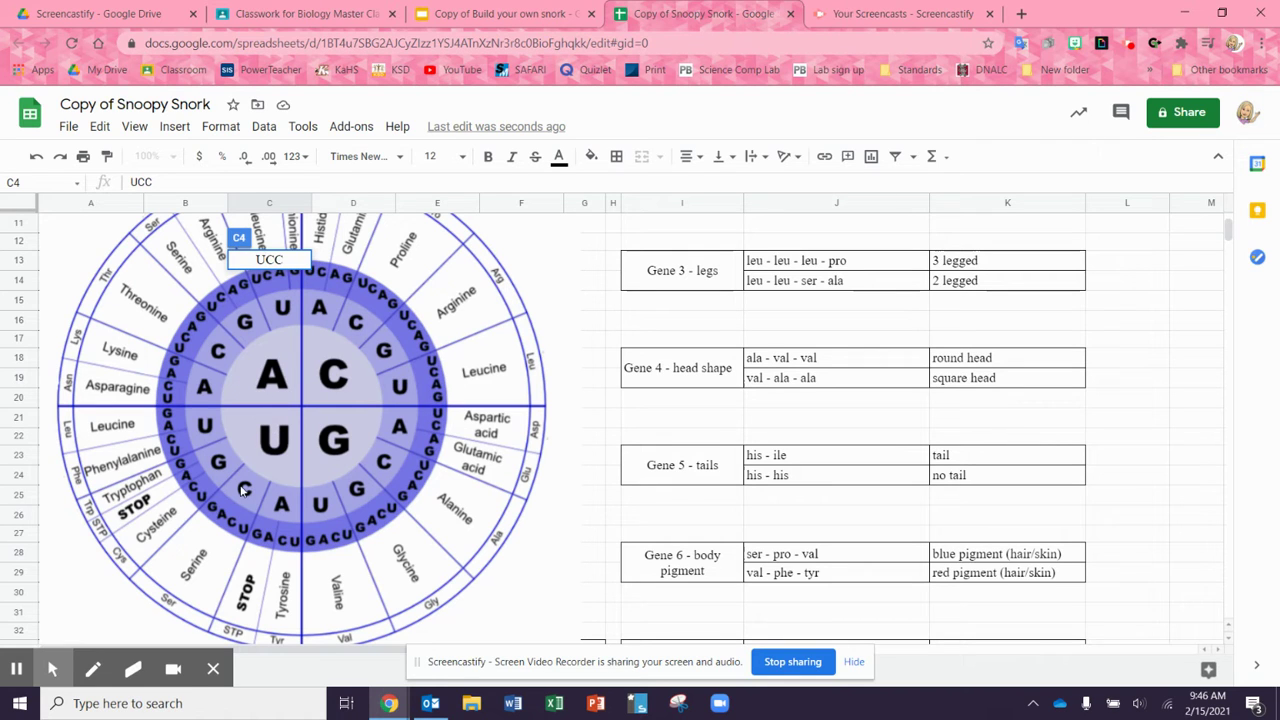
scroll(215, 552, up, 5)
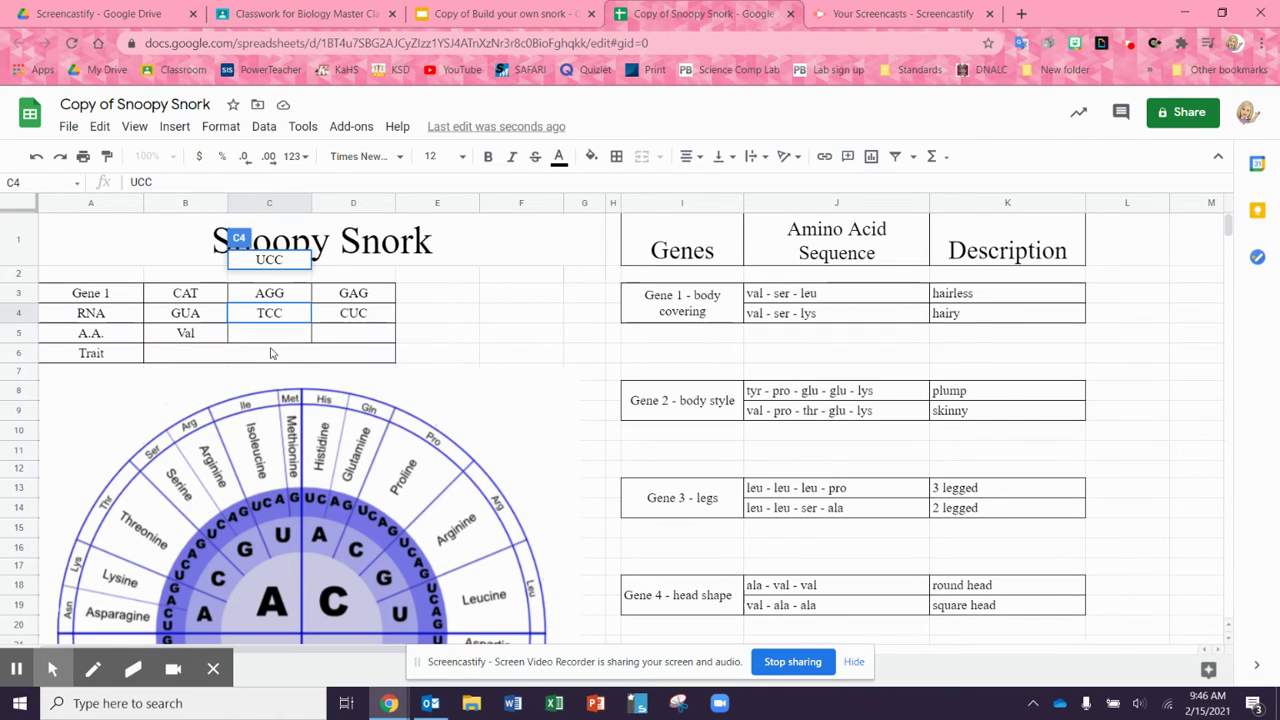
click(279, 337)
text(Ser)
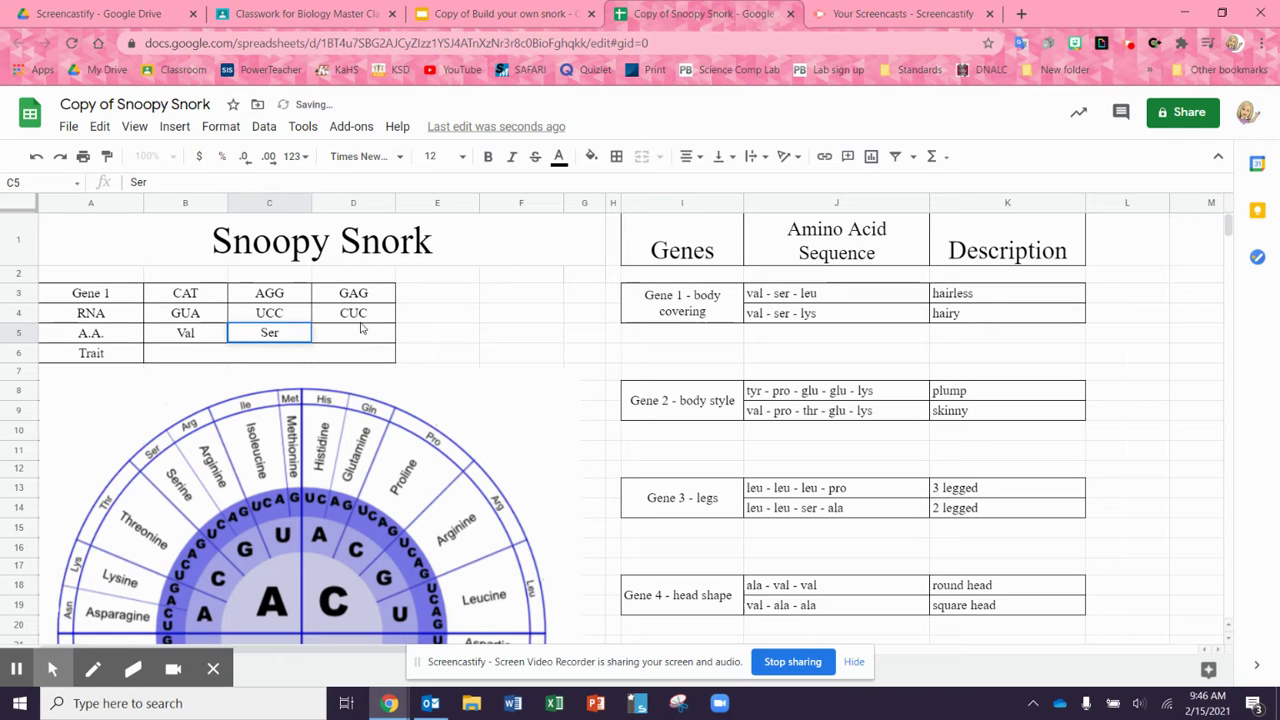
key(Tab)
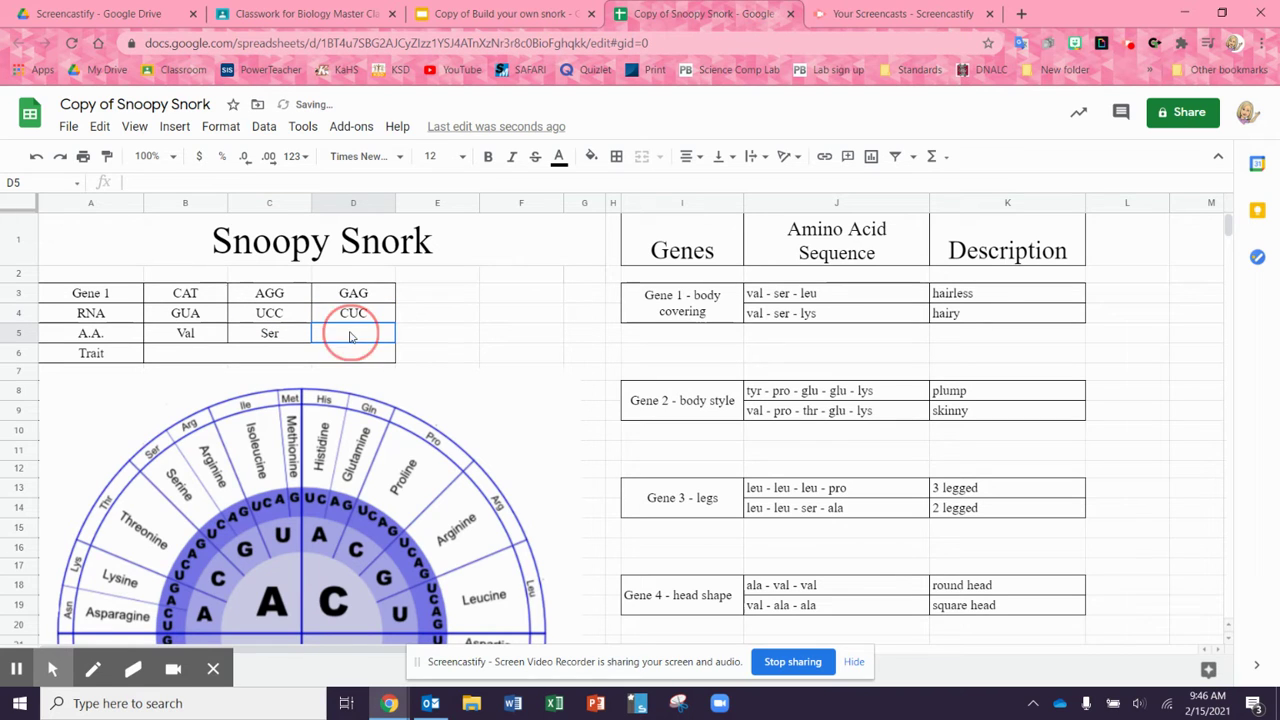
click(354, 330)
scroll(365, 320, down, 3)
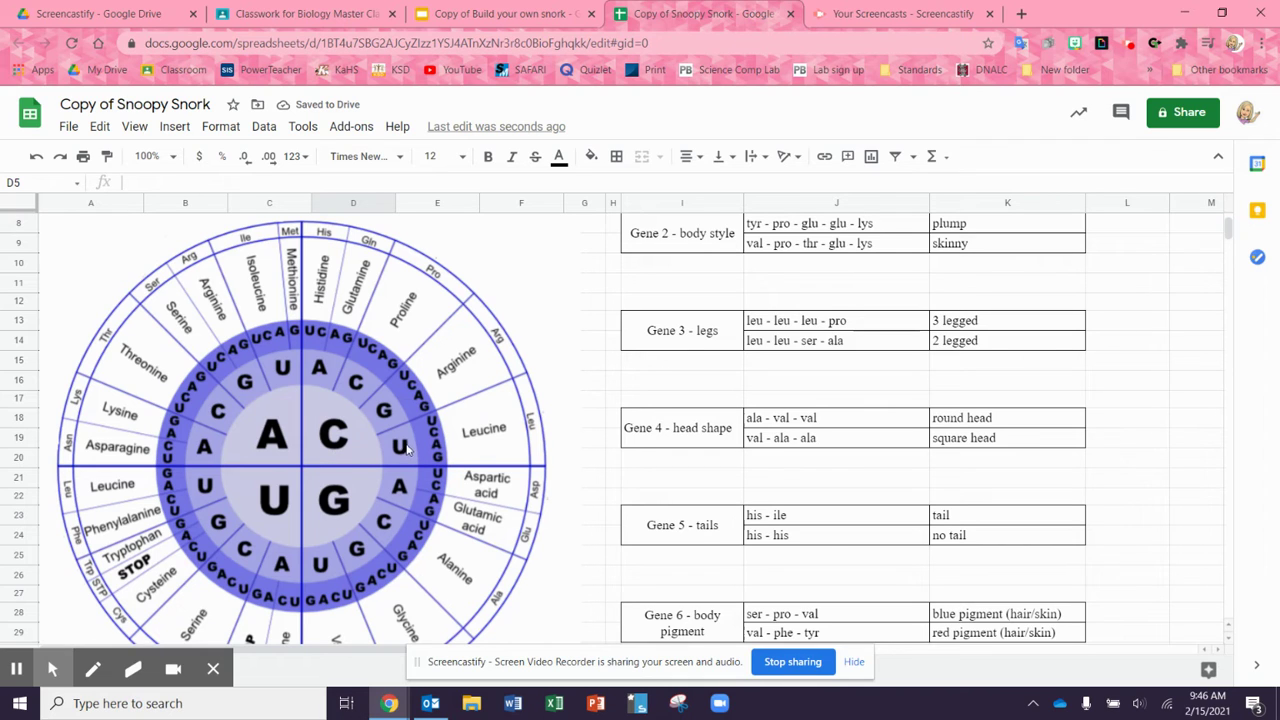
scroll(375, 355, up, 3)
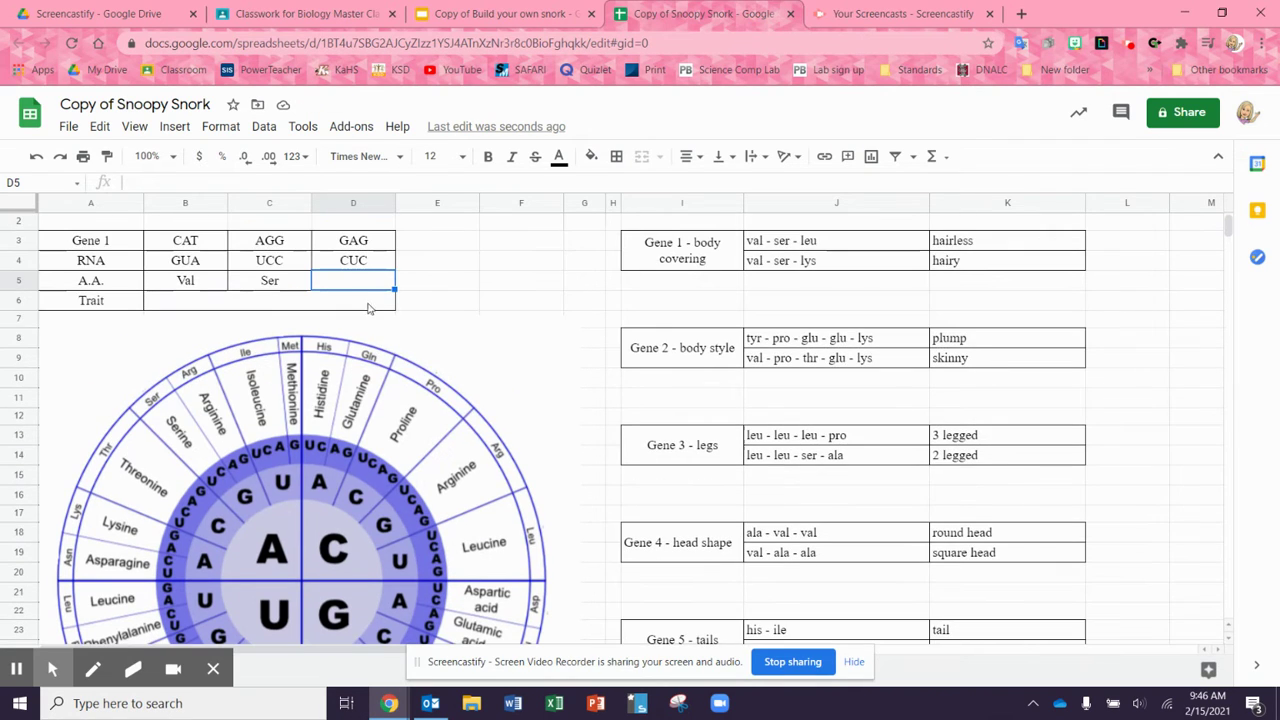
Enter Leu under CUC and Hairless as the Gene 1 trait
text(Leu)
click(368, 303)
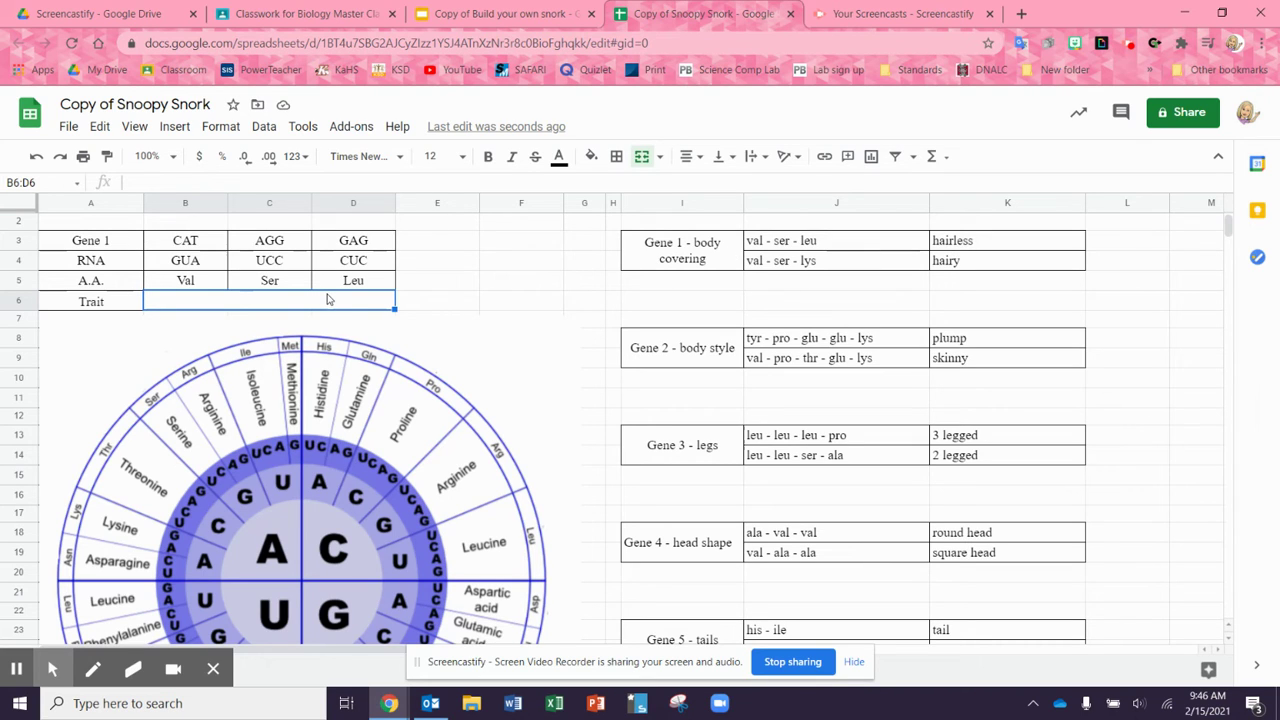
text(Hair)
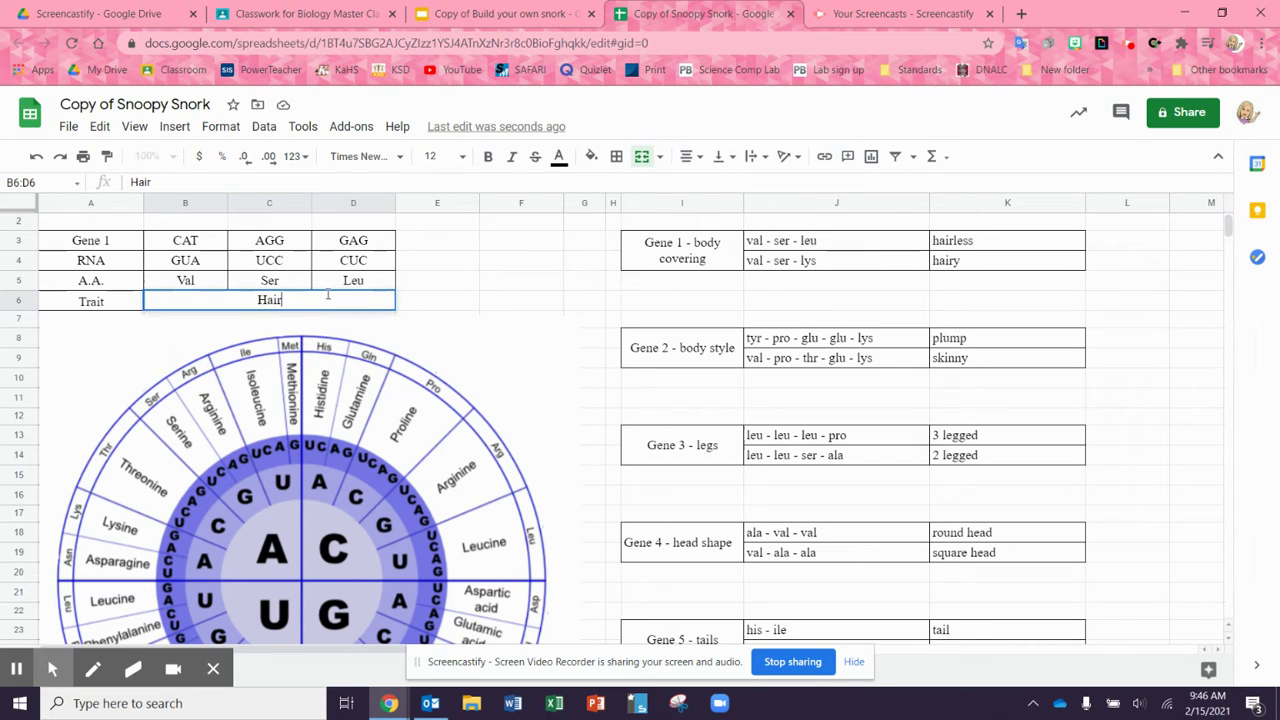
text(less)
key(Return)
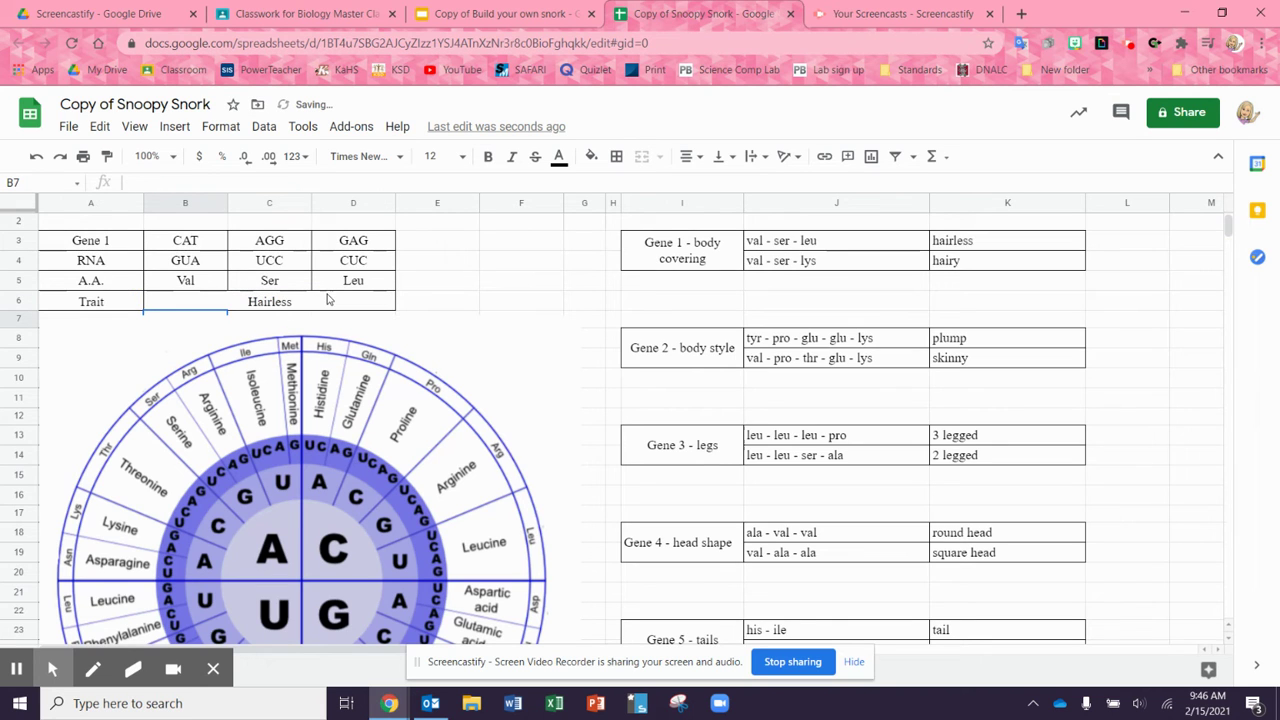
Nudge the codon wheel down below row 11 so the Gene 2 table shows
scroll(388, 344, down, 2)
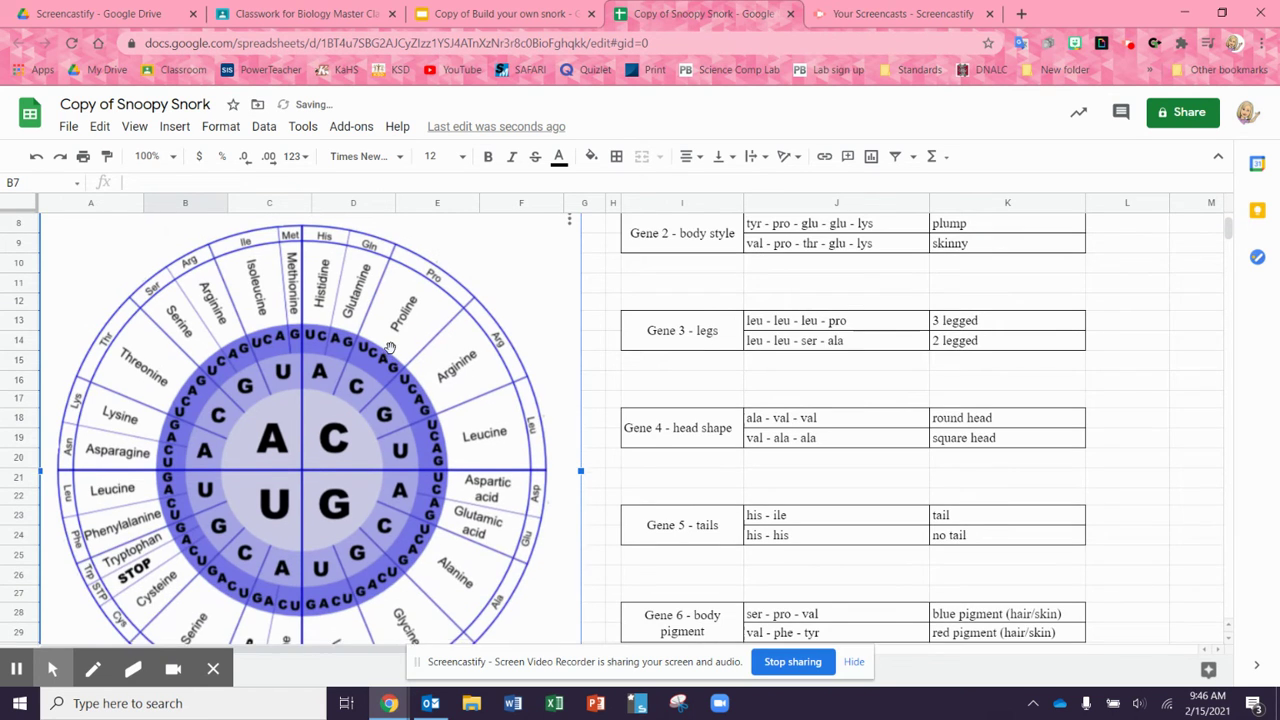
click(390, 344)
key(Down)
key(Down)
key(Down)
key(Down)
key(Down)
key(Down)
key(Down)
key(Down)
key(Down)
key(Down)
key(Down)
key(Down)
key(Down)
key(Down)
key(Down)
key(Down)
key(Down)
key(Down)
key(Down)
key(Down)
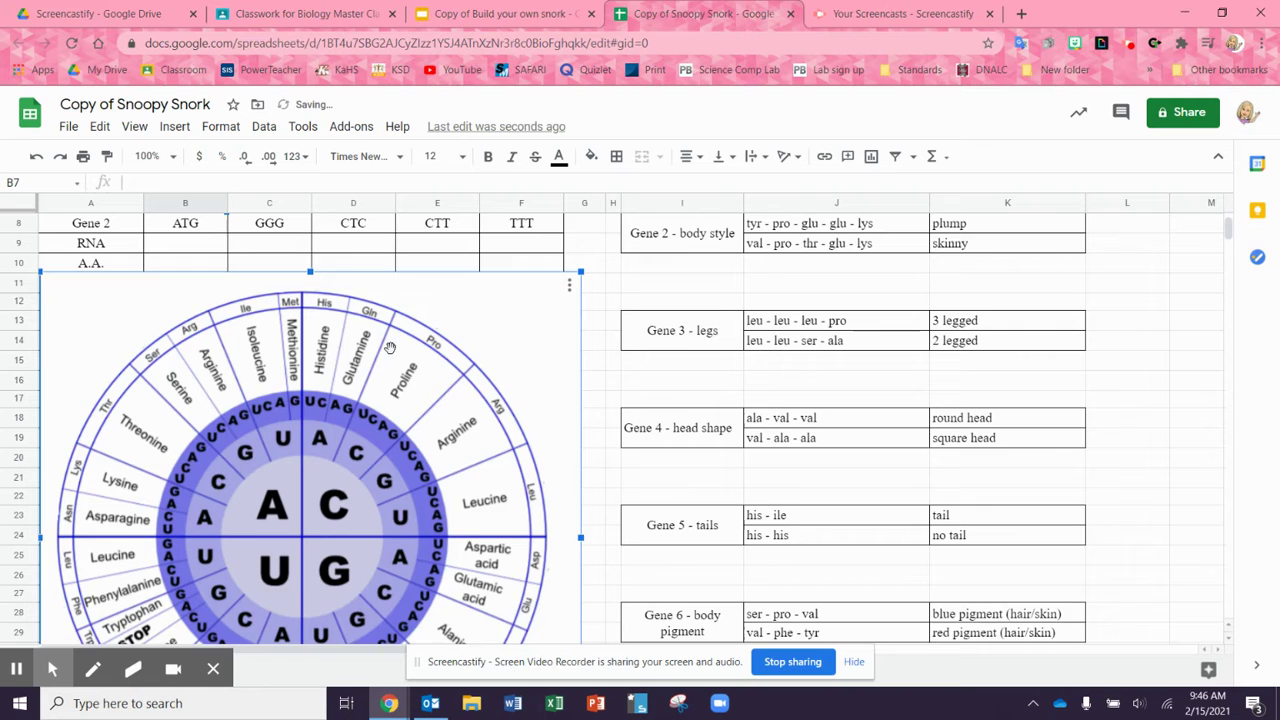
key(Down)
key(Down)
key(Down)
key(Down)
key(Down)
key(Down)
key(Down)
key(Down)
key(Down)
key(Down)
key(Down)
key(Down)
key(Down)
key(Down)
key(Down)
key(Down)
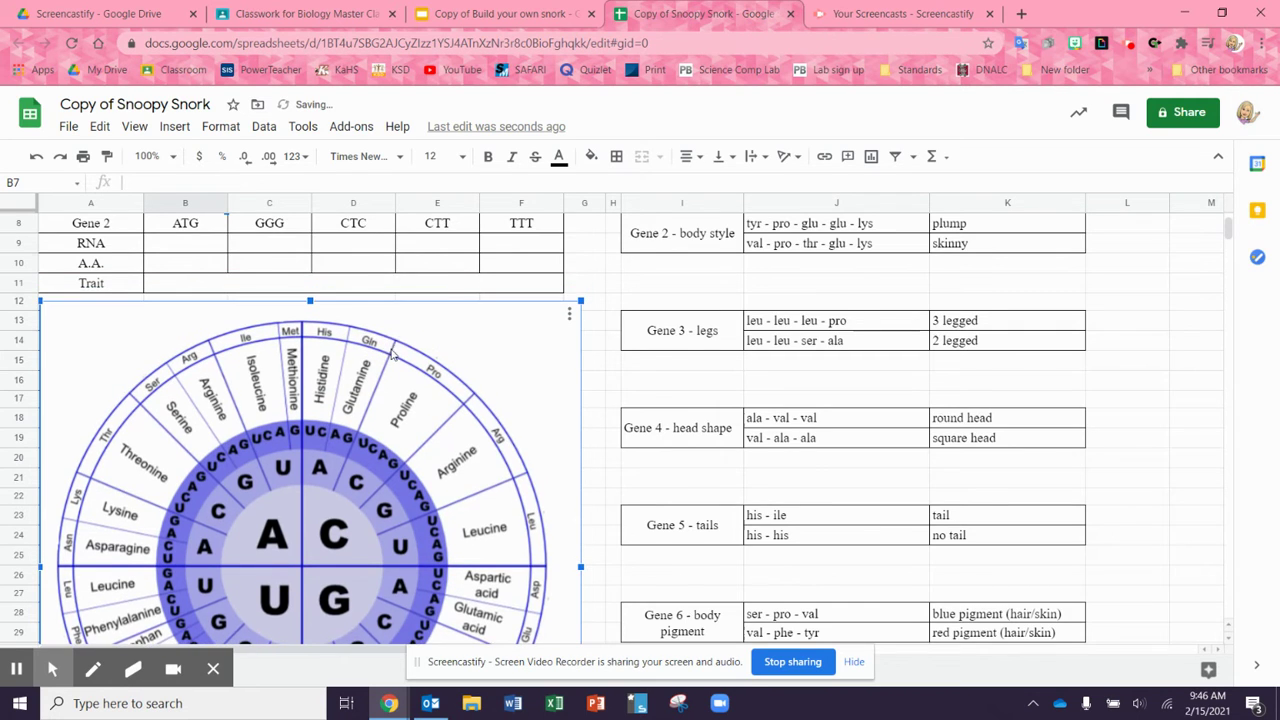
scroll(390, 346, up, 2)
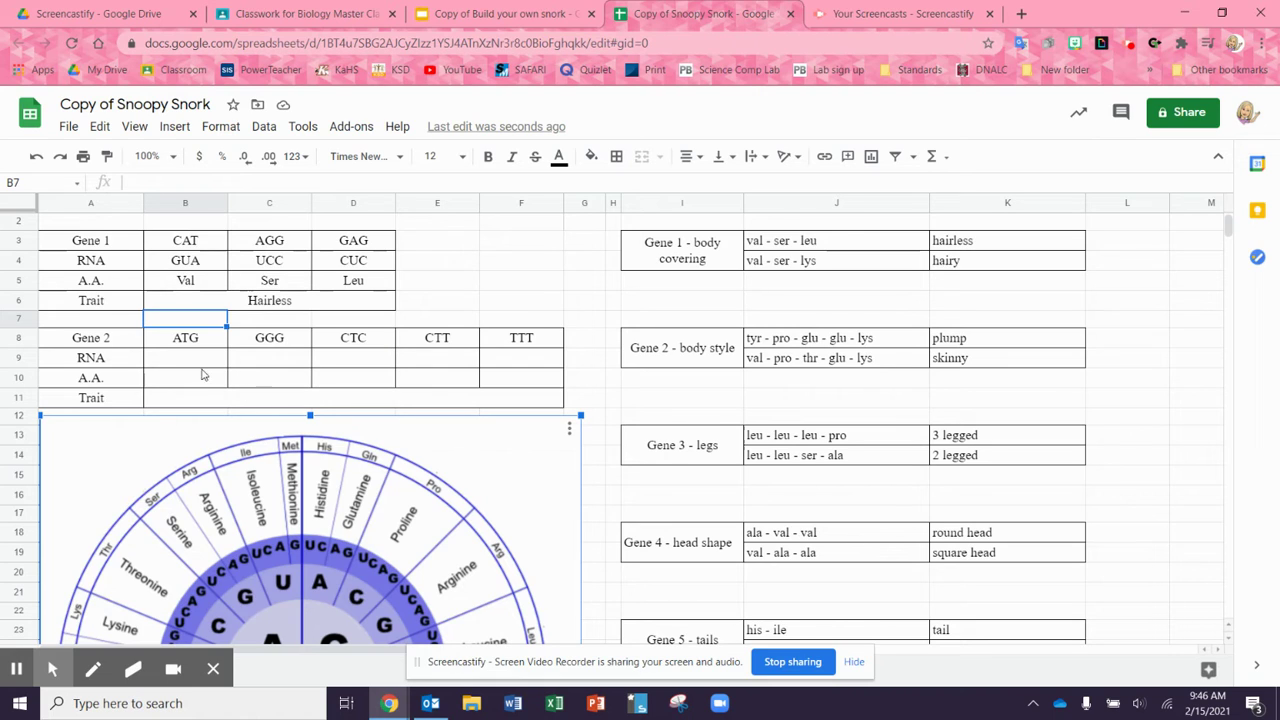
Type UAC, CCC, GAG, GAA and AAA into Gene 2's RNA cells B9–F9
click(197, 357)
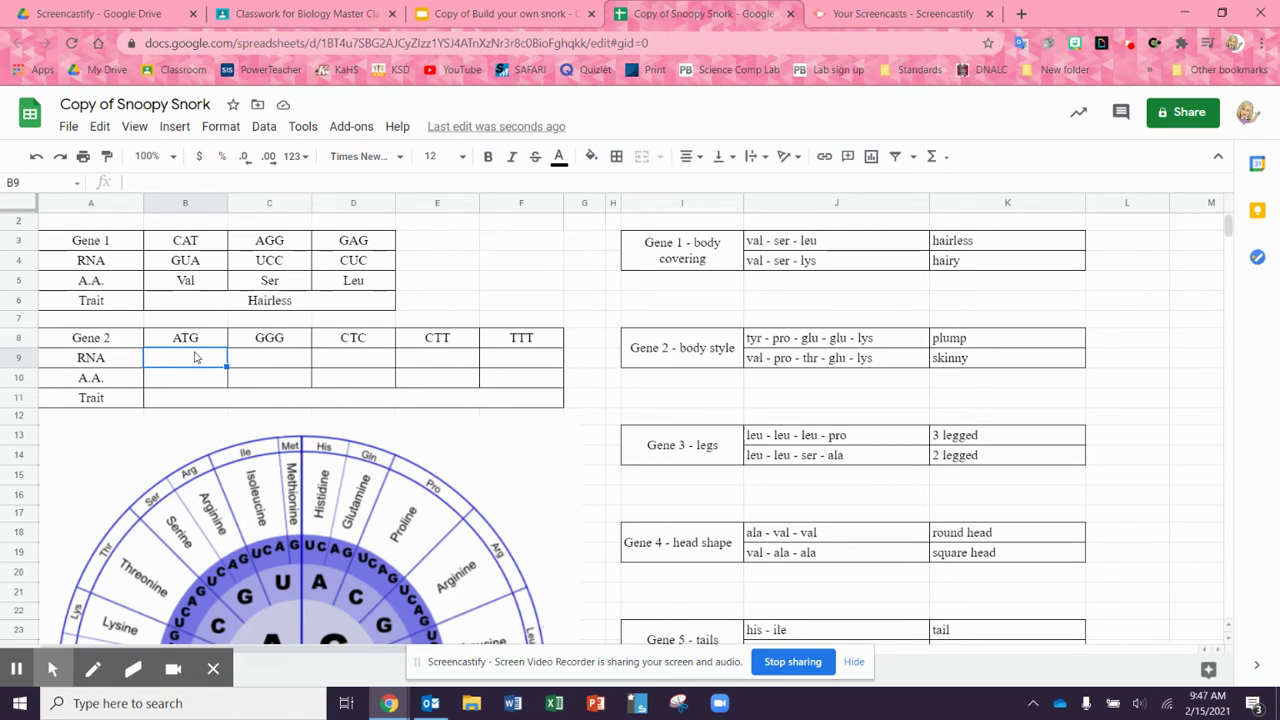
text(U)
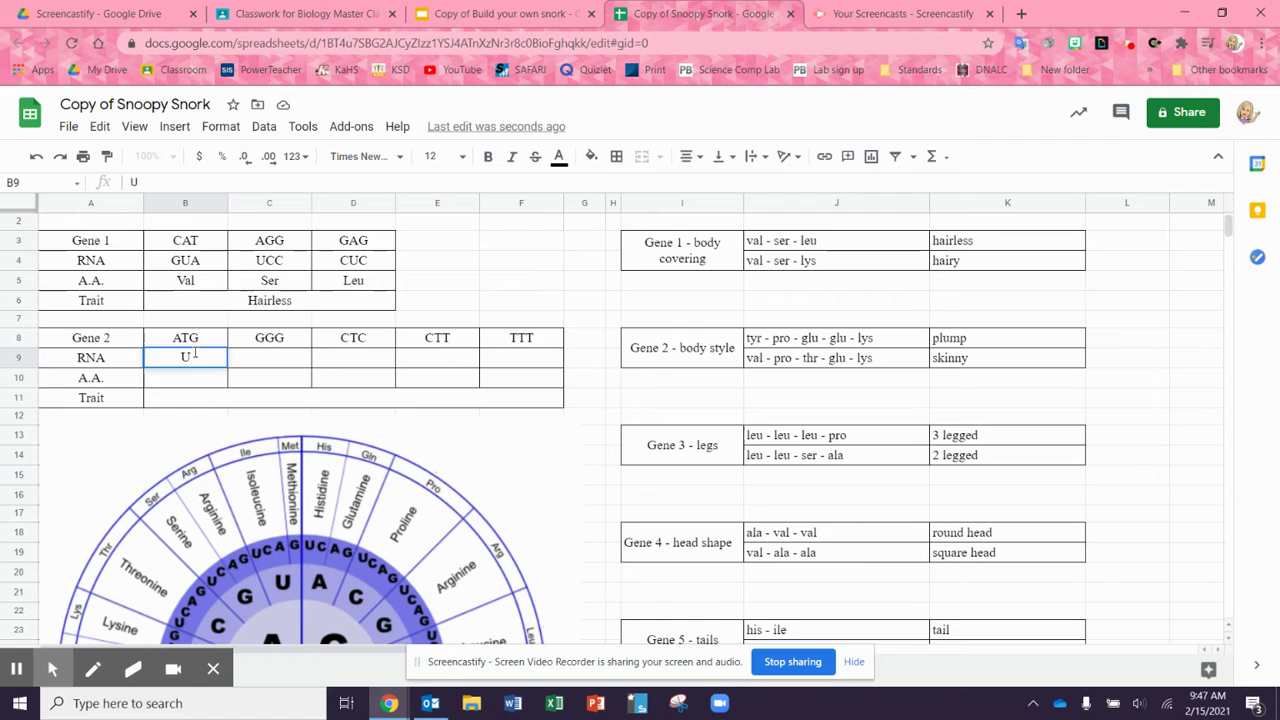
text(AC)
key(Tab)
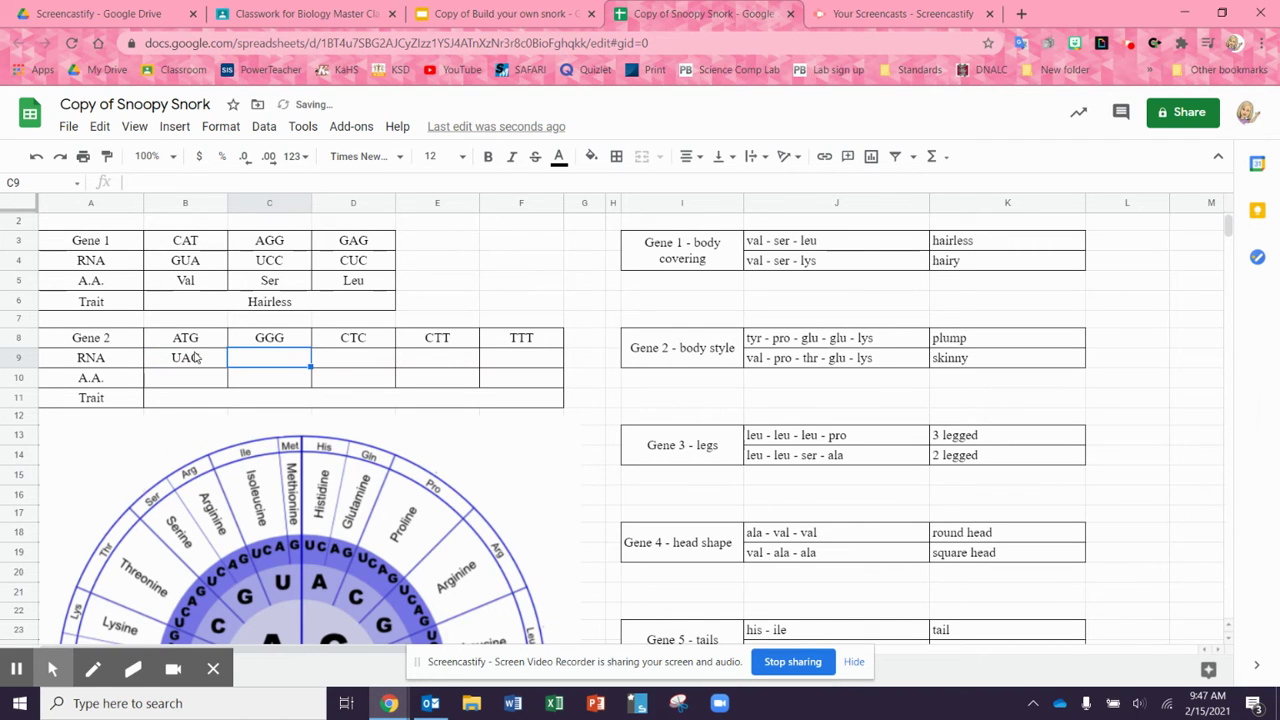
text(CCC)
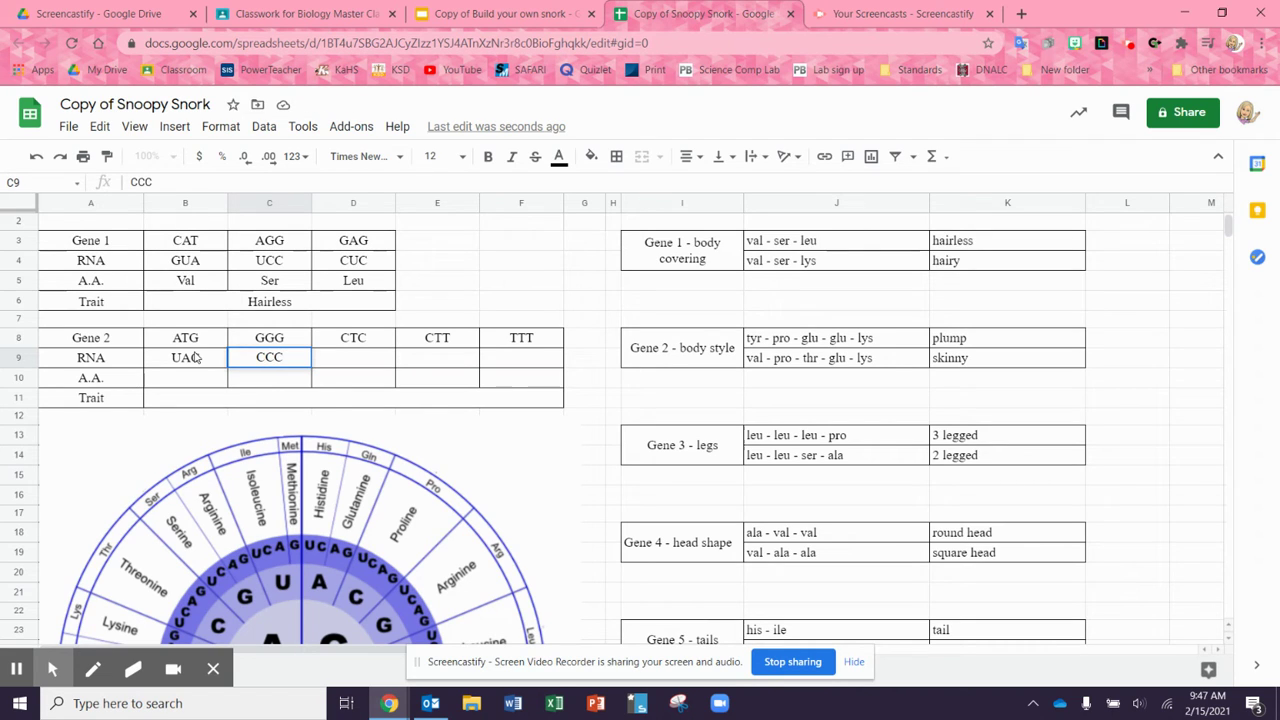
key(Tab)
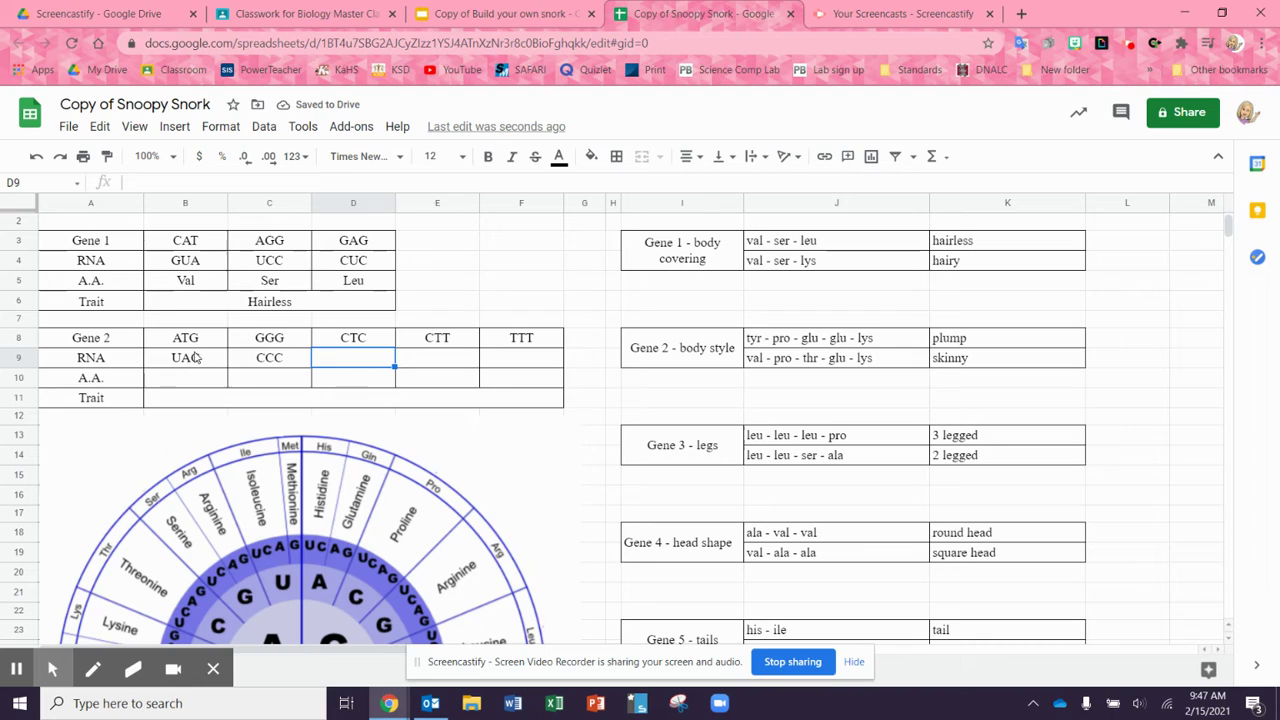
text(GA)
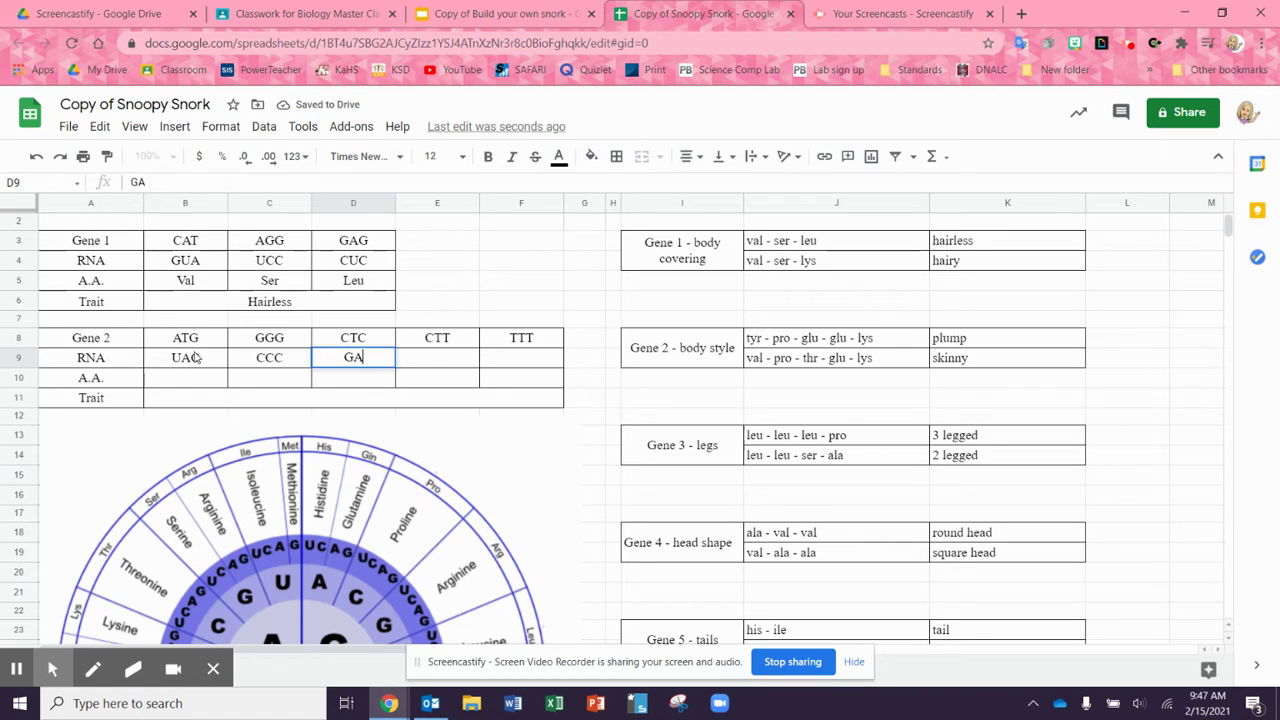
text(G)
key(Tab)
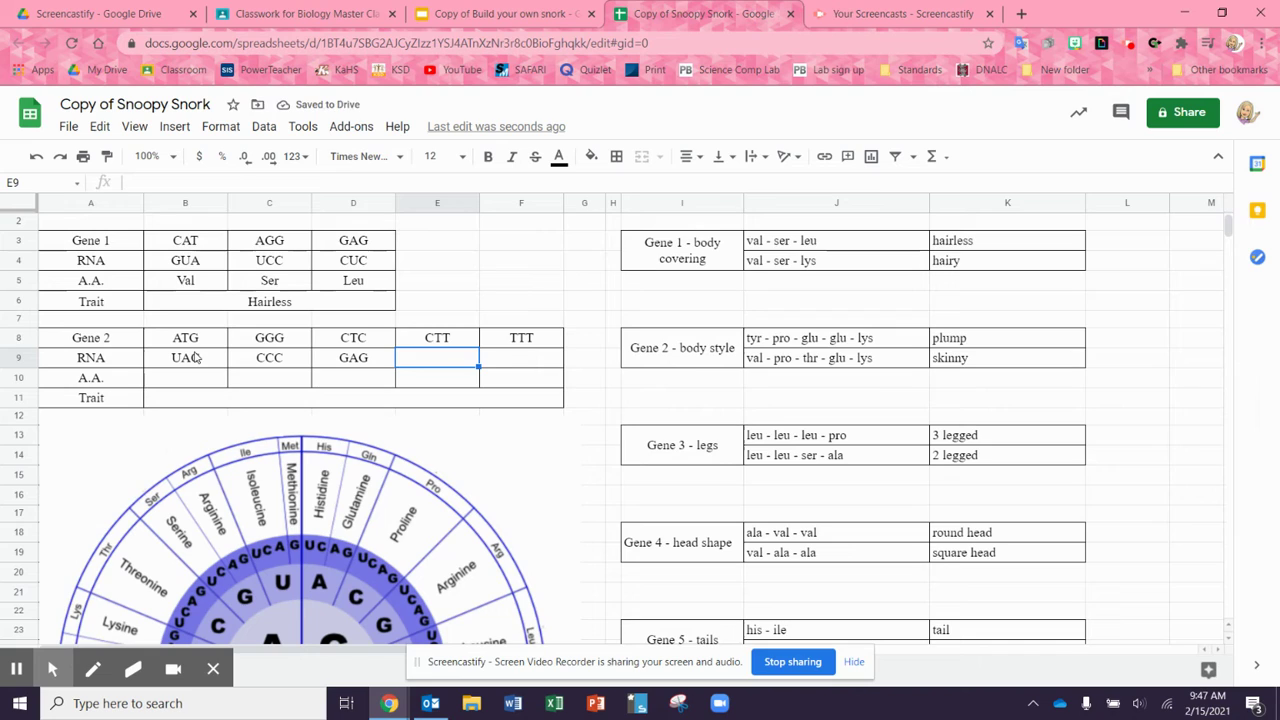
text(GAA)
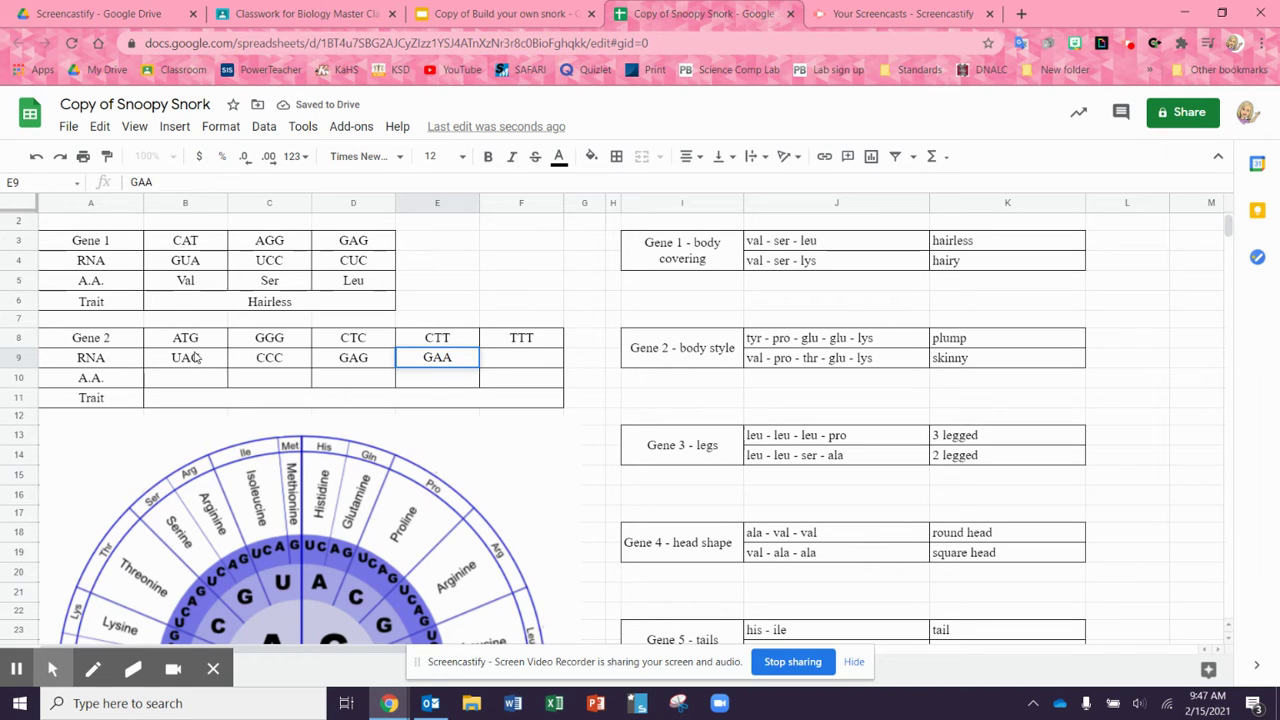
key(Tab)
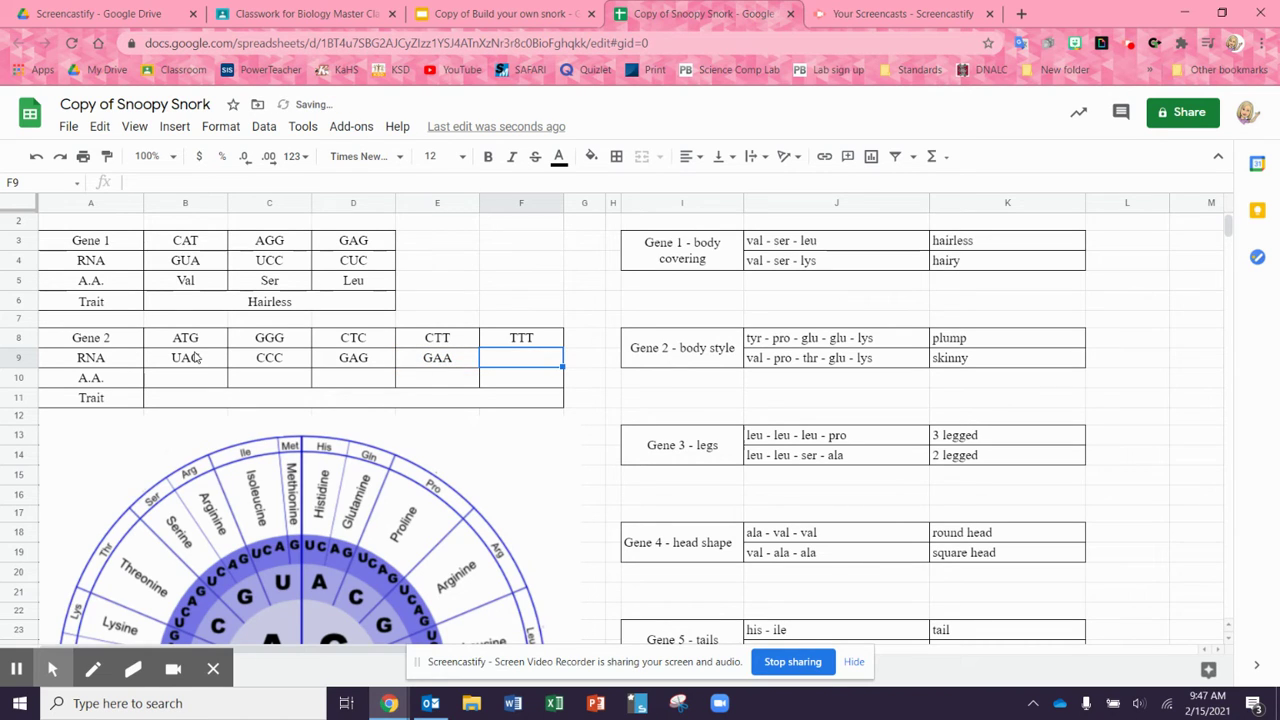
text(AAA)
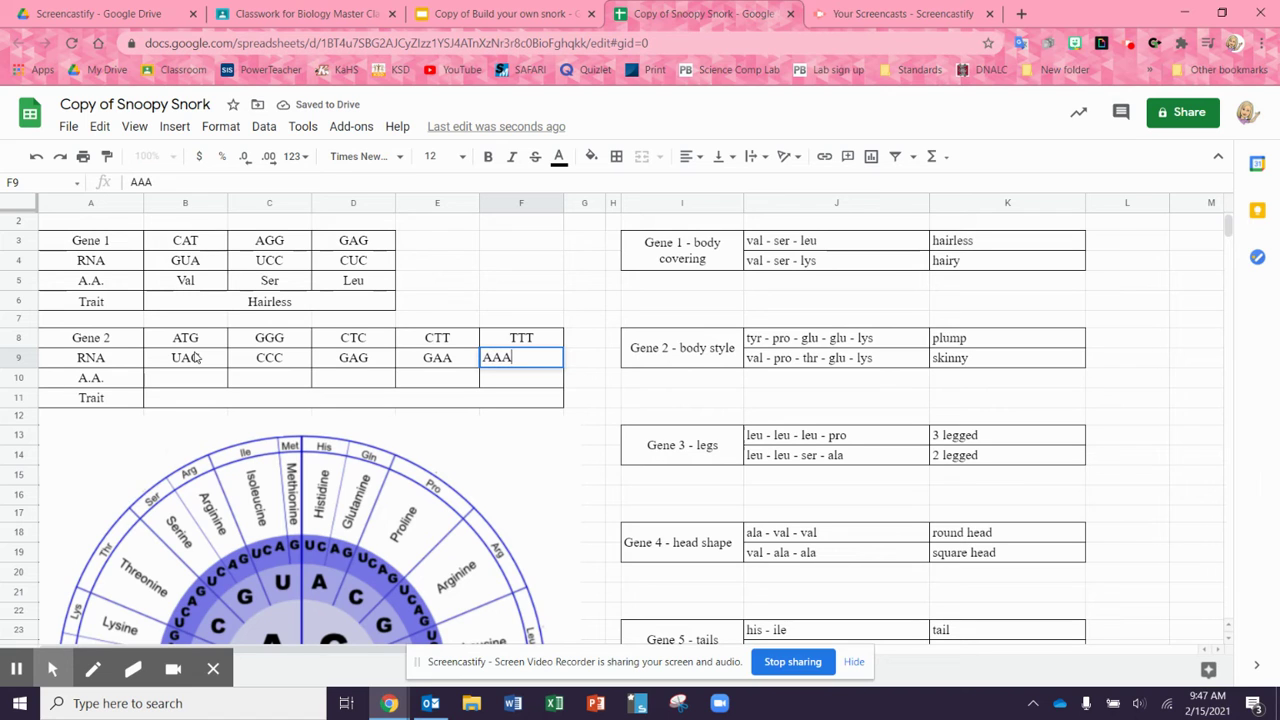
click(179, 386)
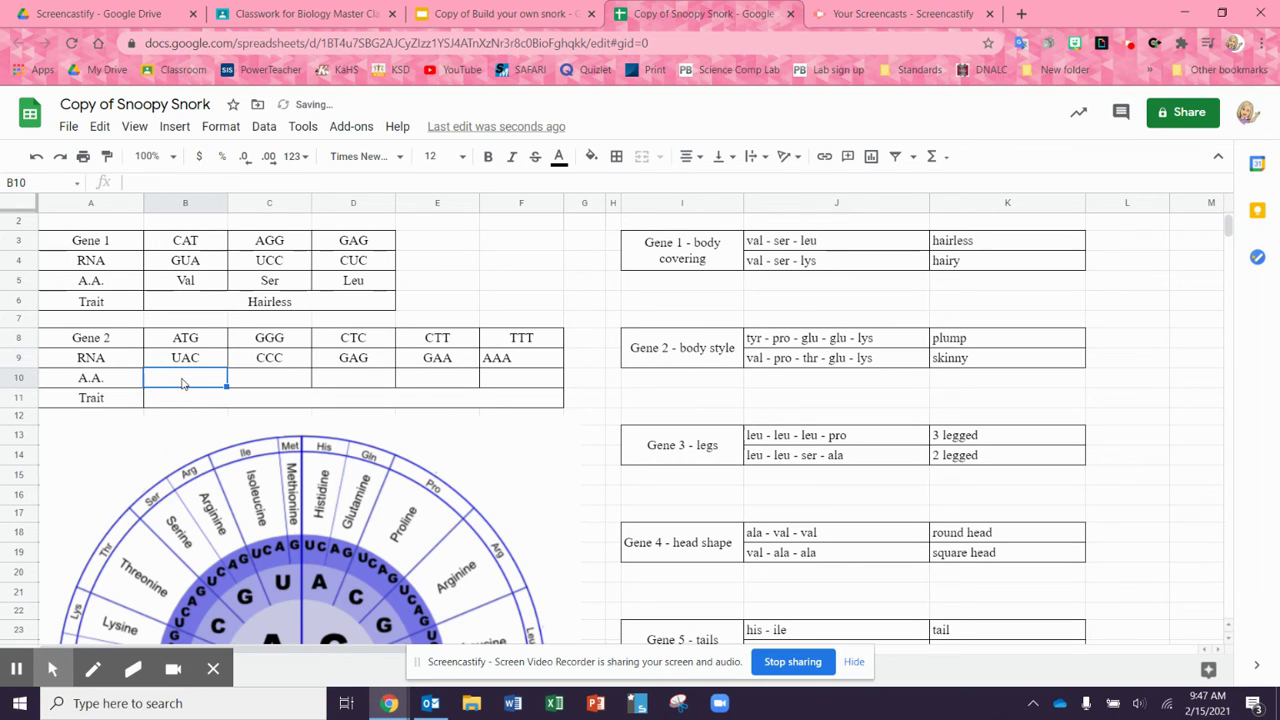
scroll(182, 383, down, 2)
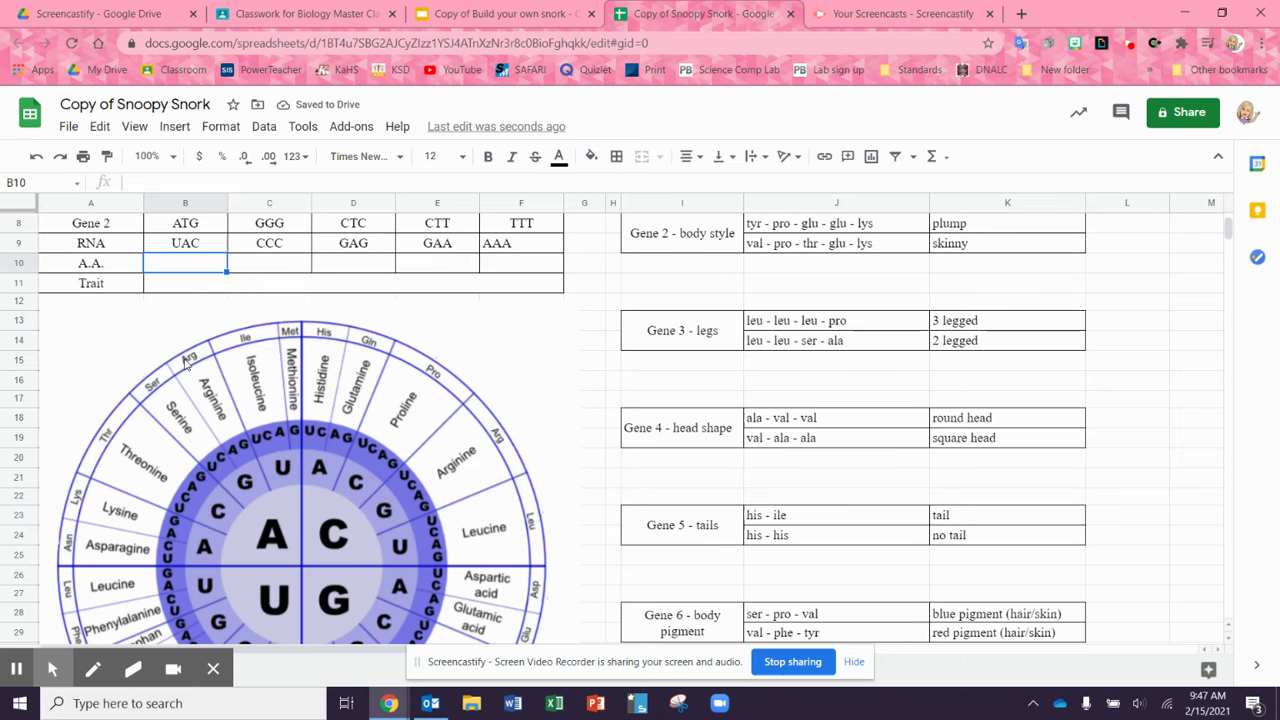
scroll(288, 592, down, 1)
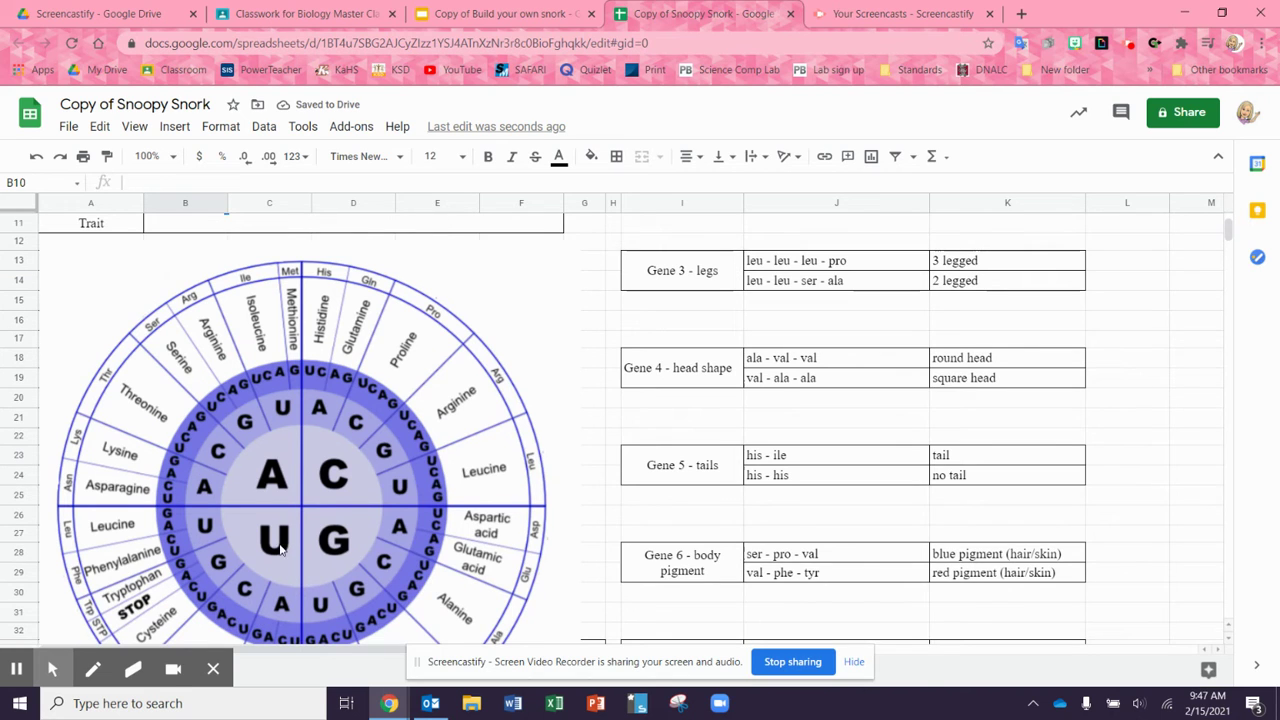
scroll(282, 592, down, 1)
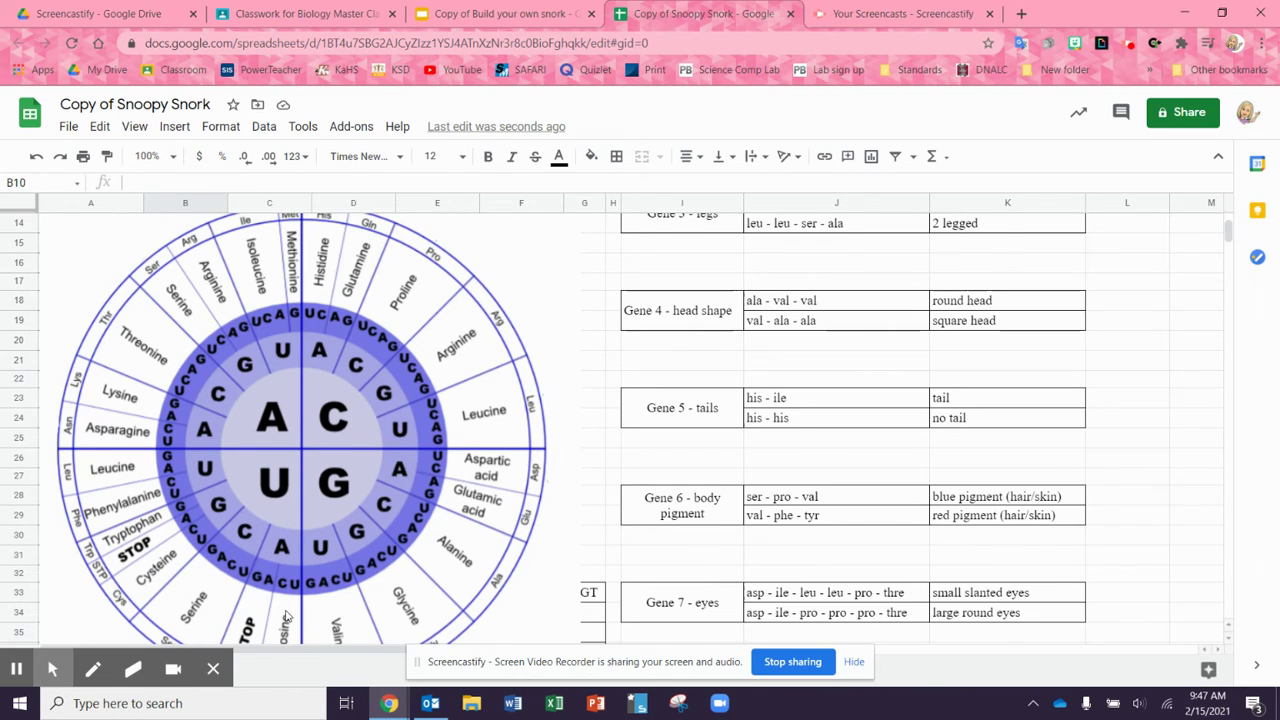
scroll(286, 617, down, 1)
scroll(281, 540, up, 3)
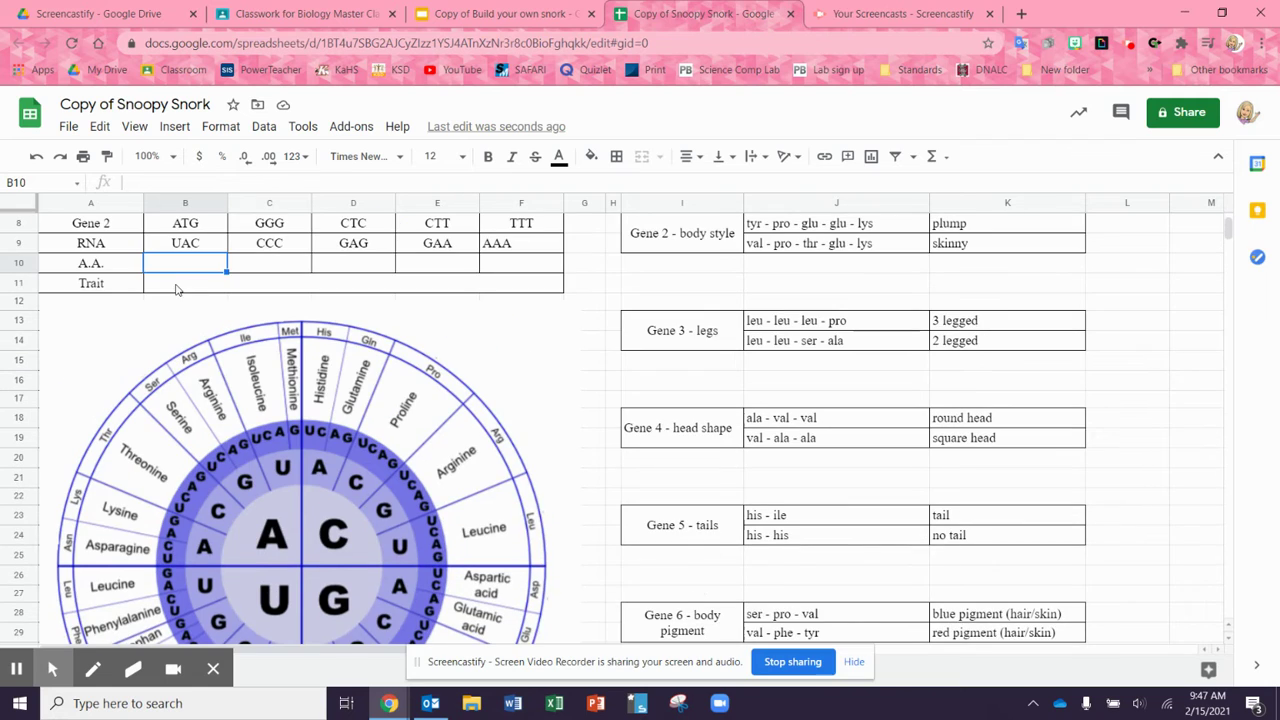
text(tY)
text(yr)
key(Tab)
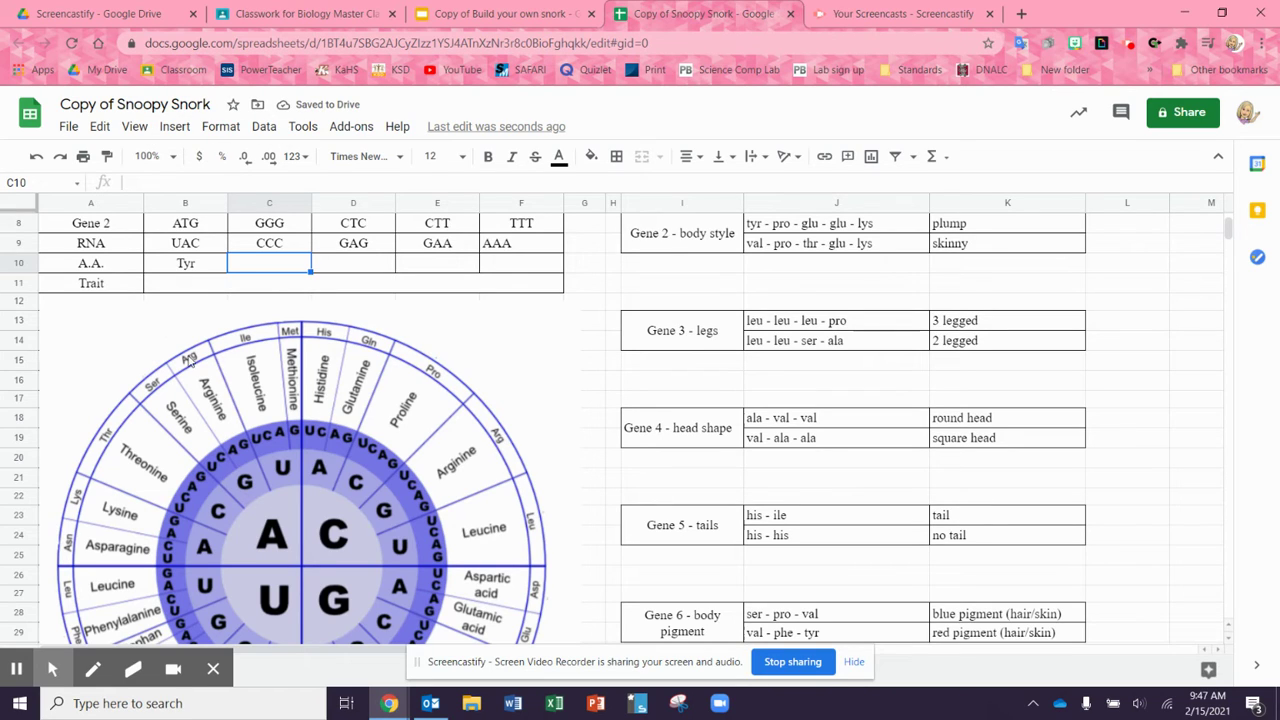
click(234, 252)
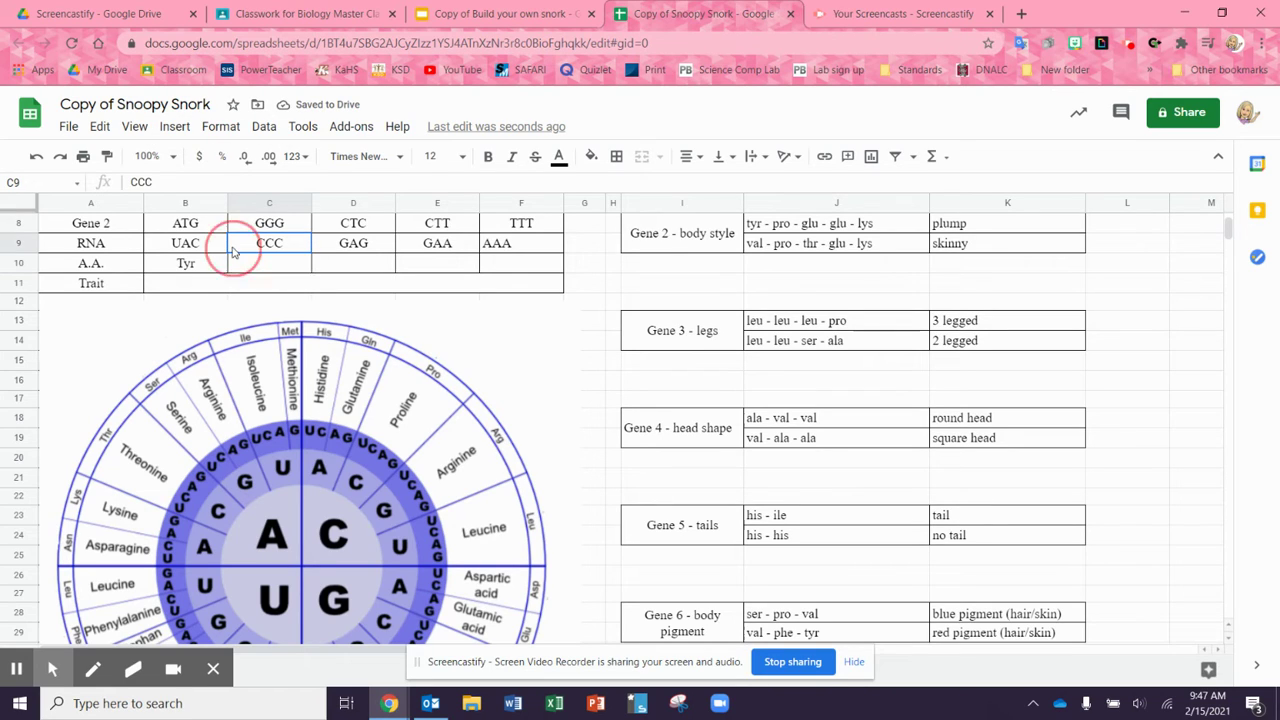
click(227, 357)
click(175, 128)
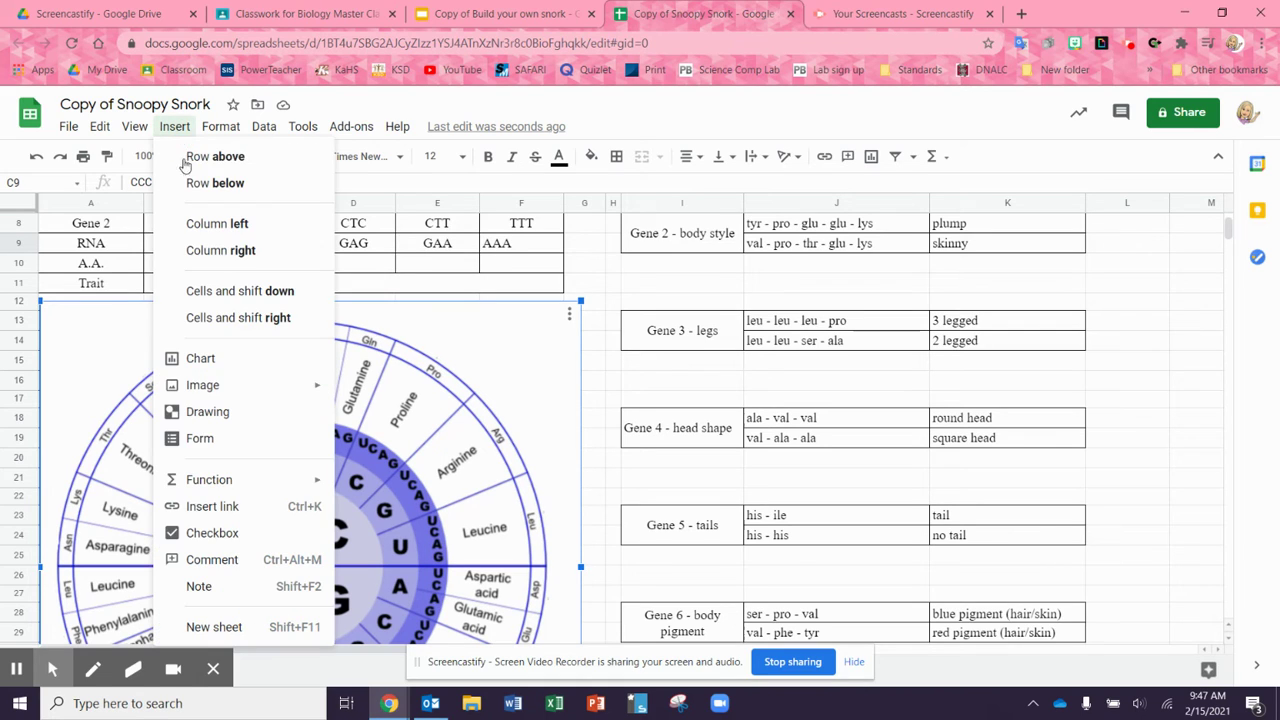
mouse_move(276, 392)
click(572, 312)
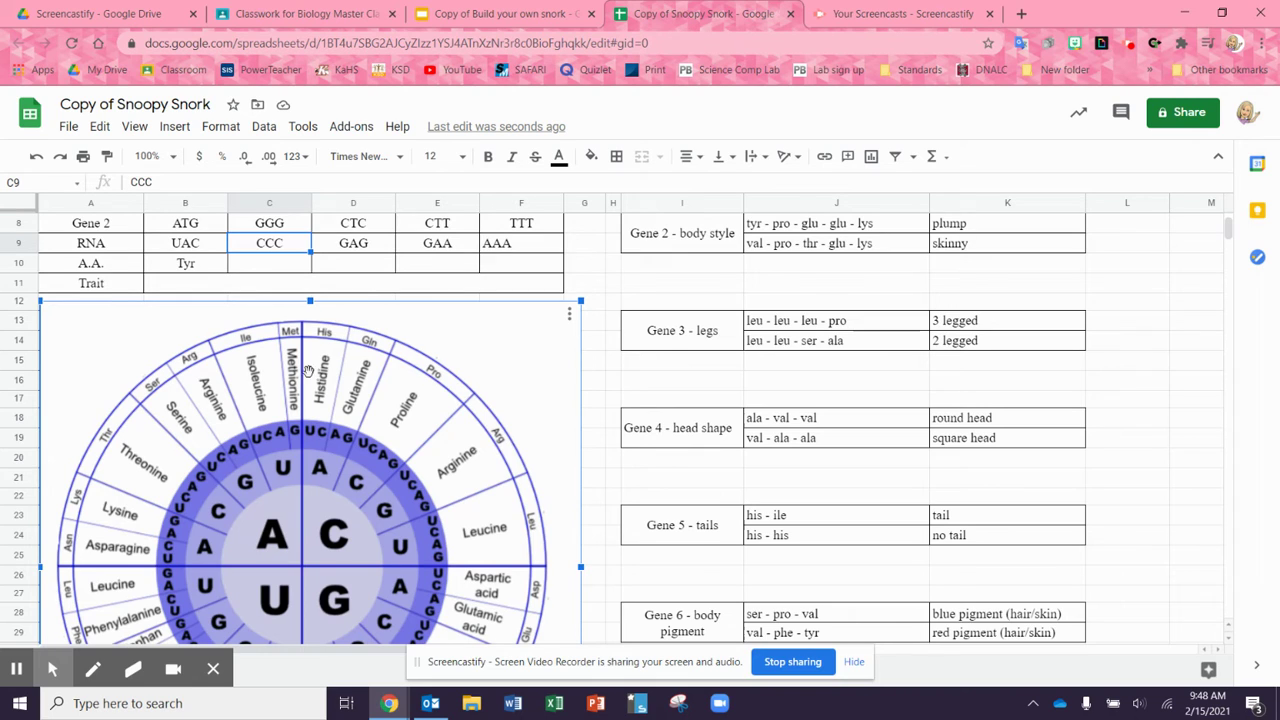
scroll(303, 462, down, 1)
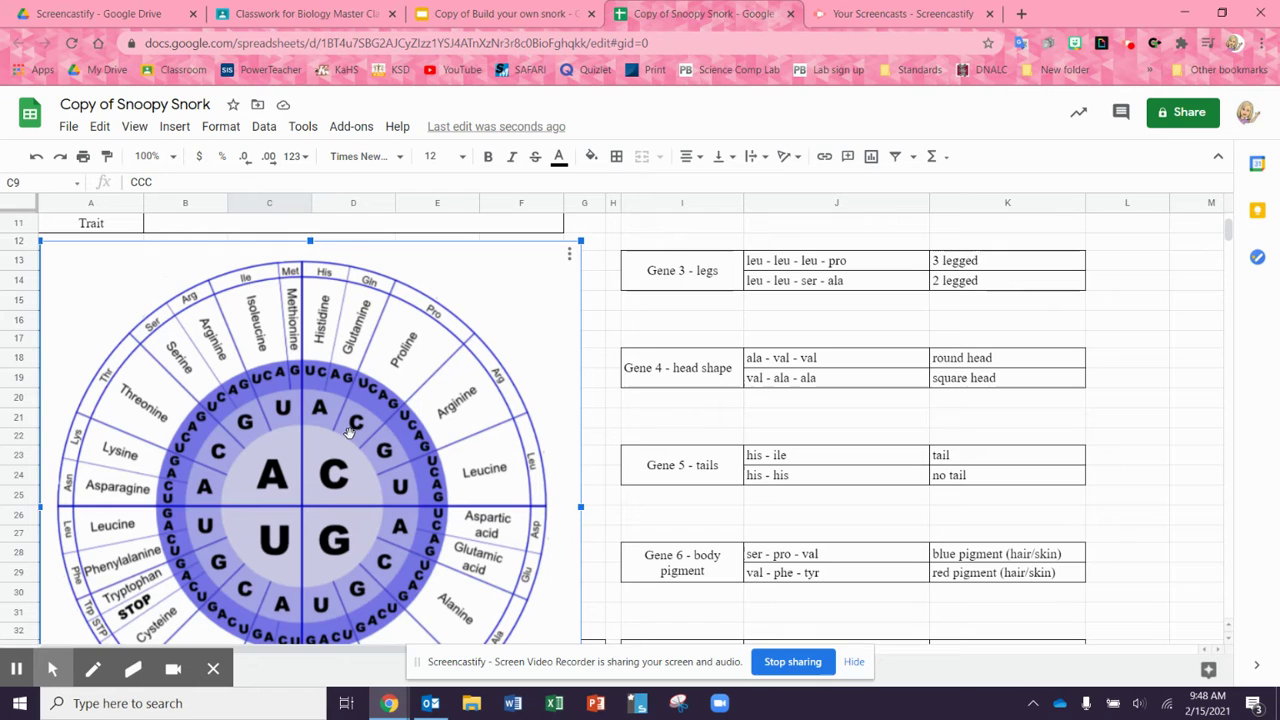
Enter Pro, Glu and Glu as Gene 2 amino acids under CCC, GAG and GAA
scroll(270, 305, up, 1)
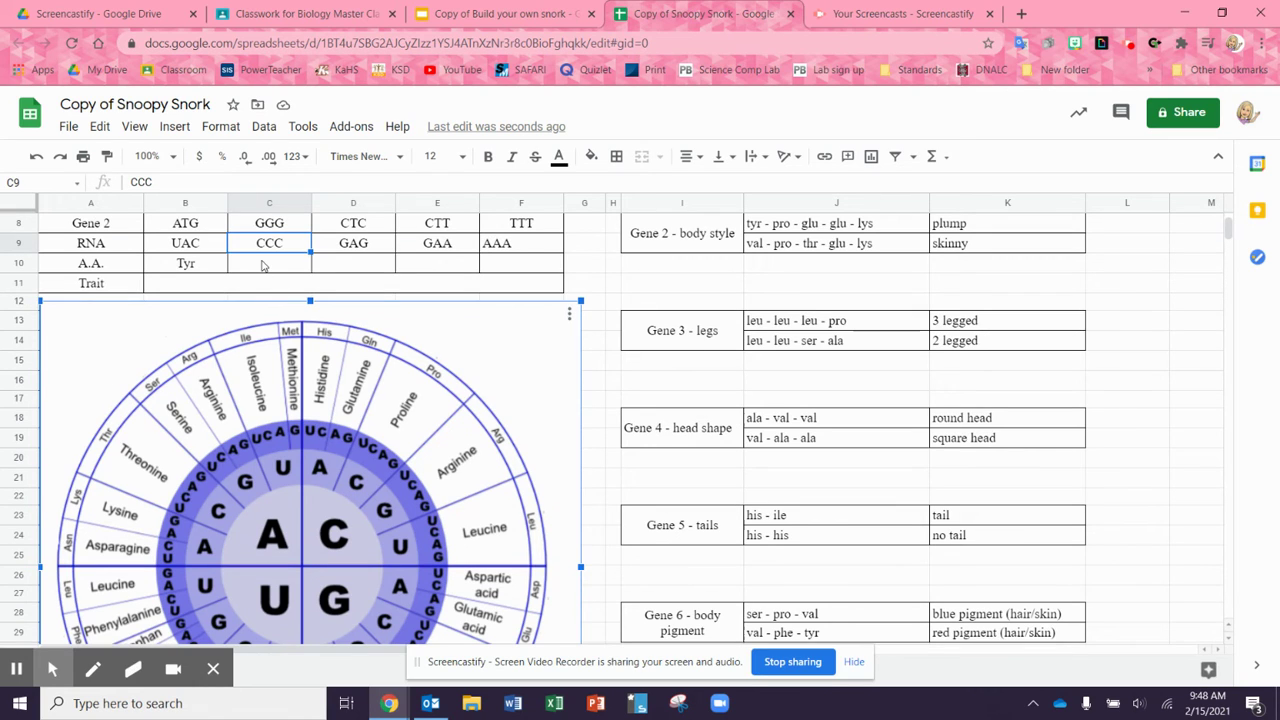
click(263, 265)
text(Pt)
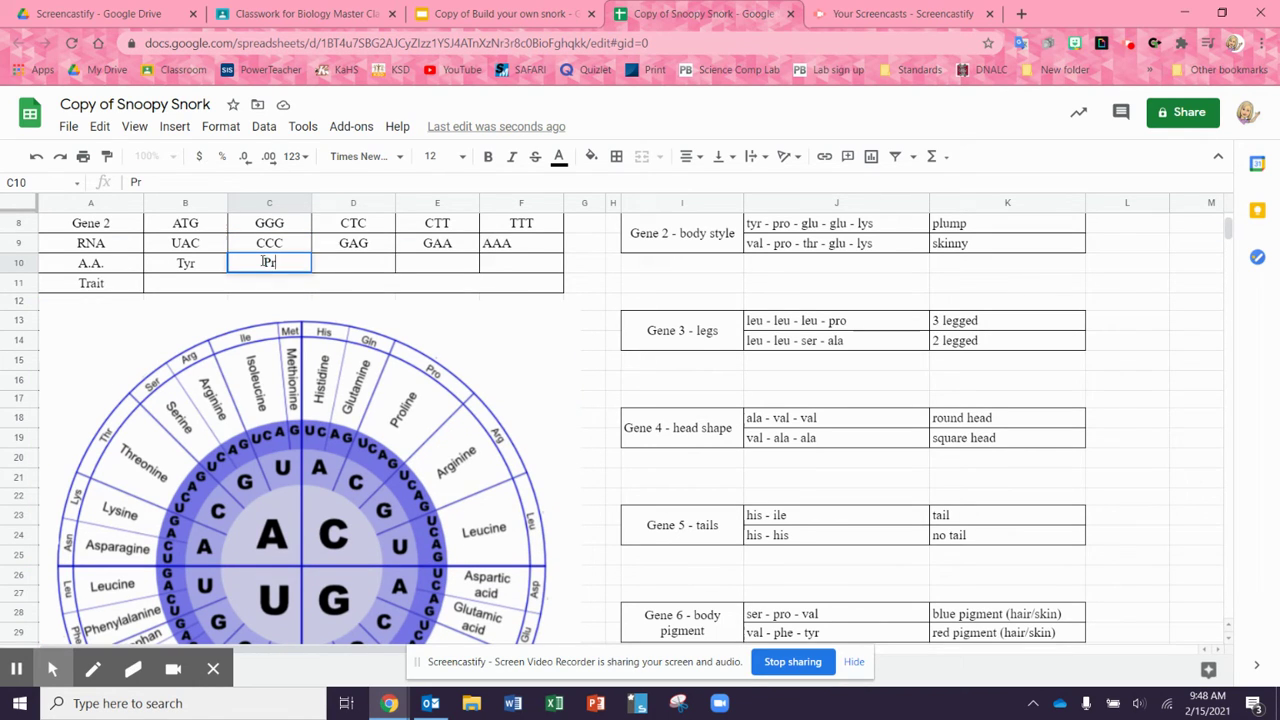
text(o)
key(Tab)
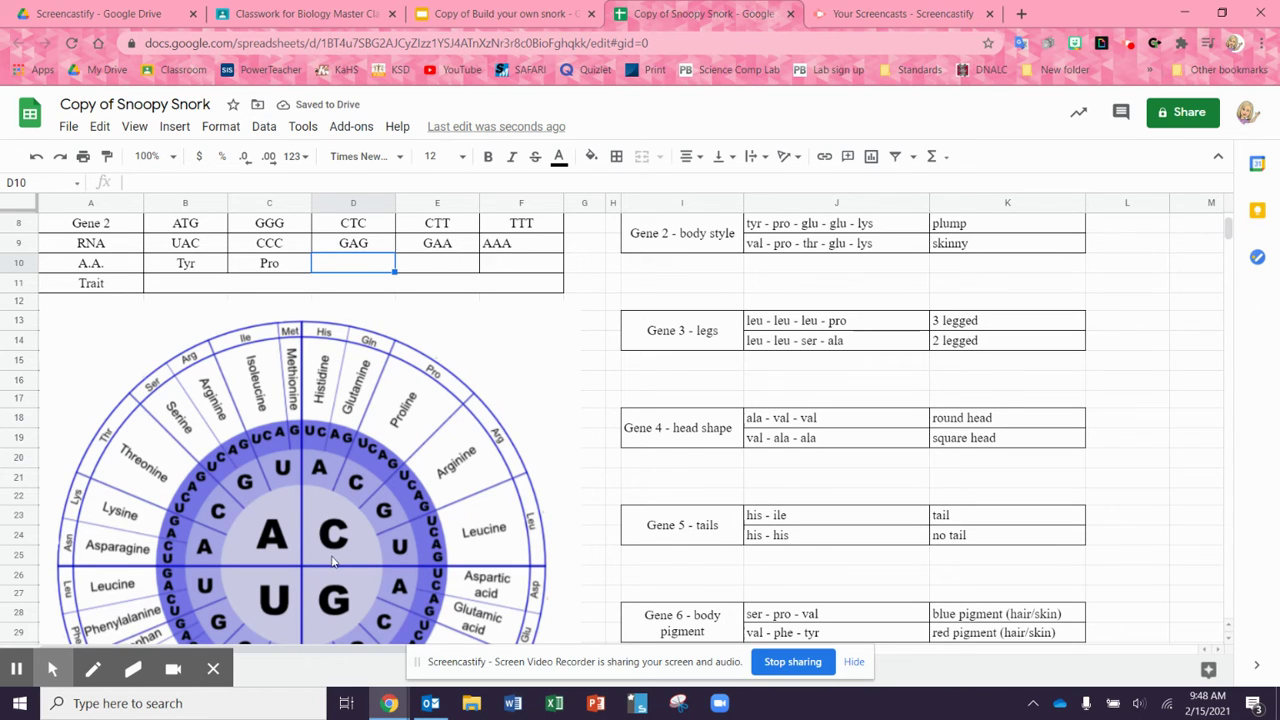
scroll(333, 562, down, 1)
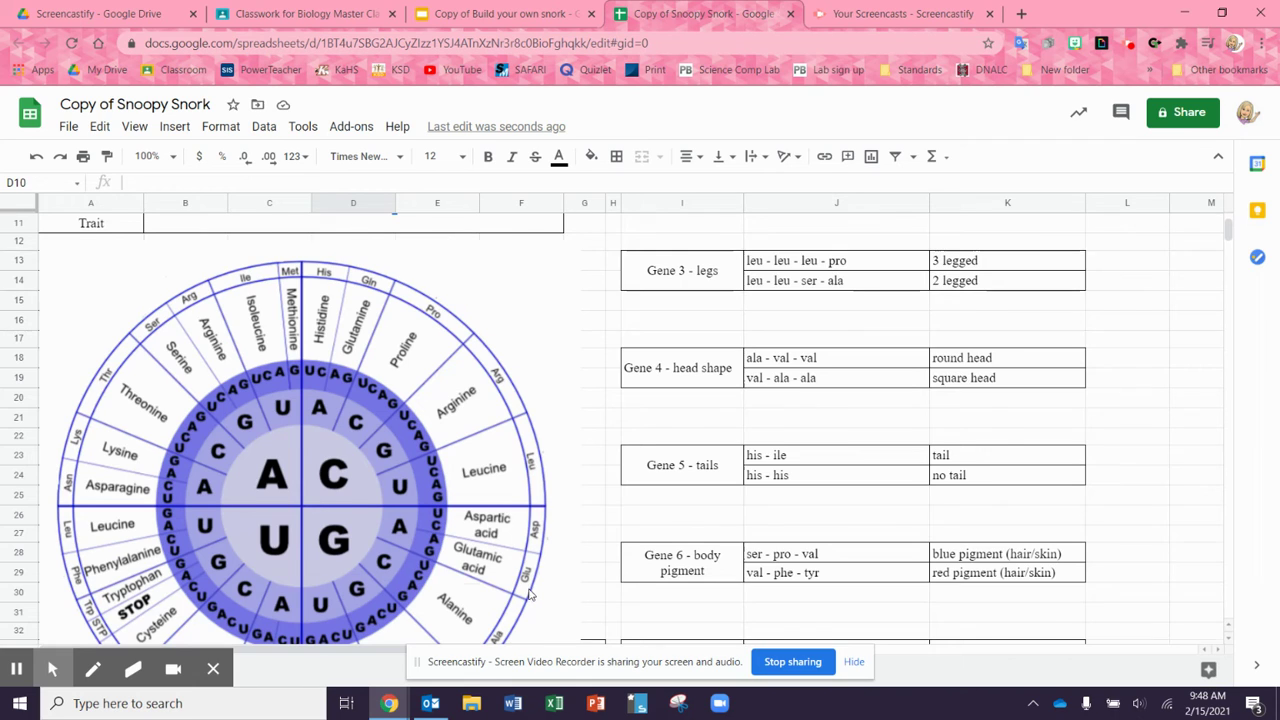
scroll(530, 594, up, 1)
text(Glu)
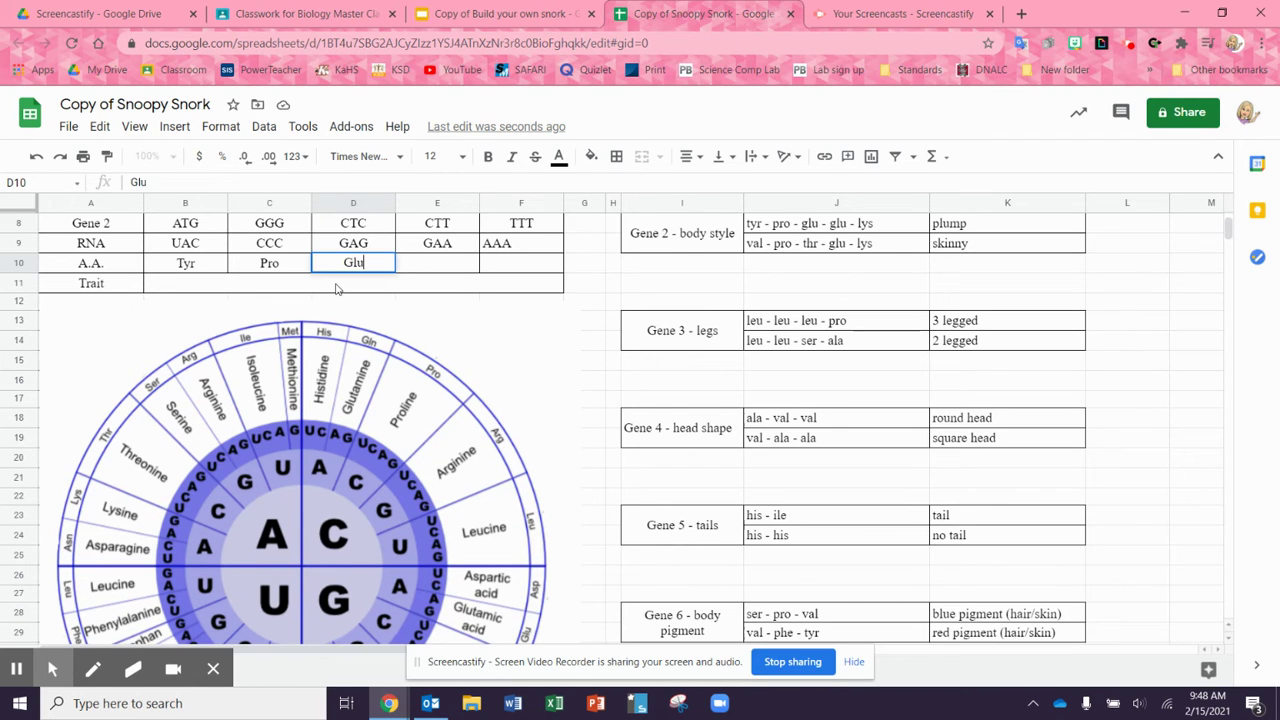
key(Tab)
scroll(345, 310, down, 1)
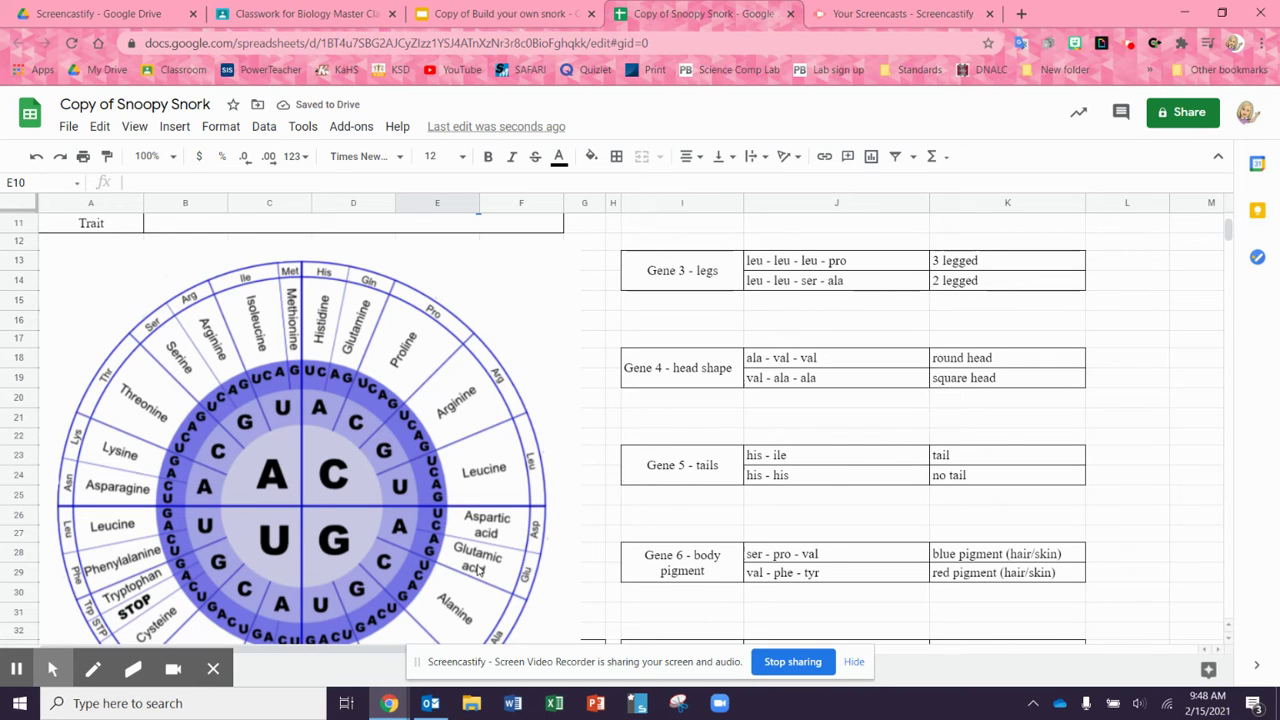
scroll(430, 357, up, 2)
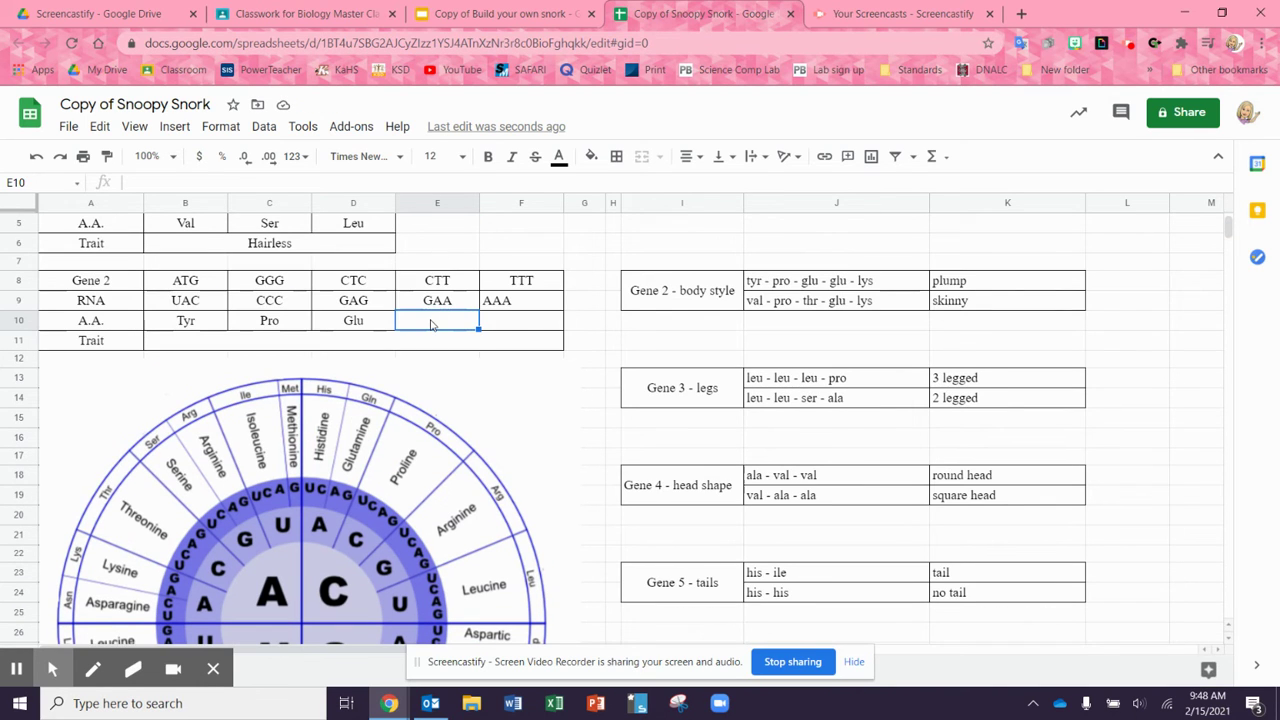
text(Glu)
key(Tab)
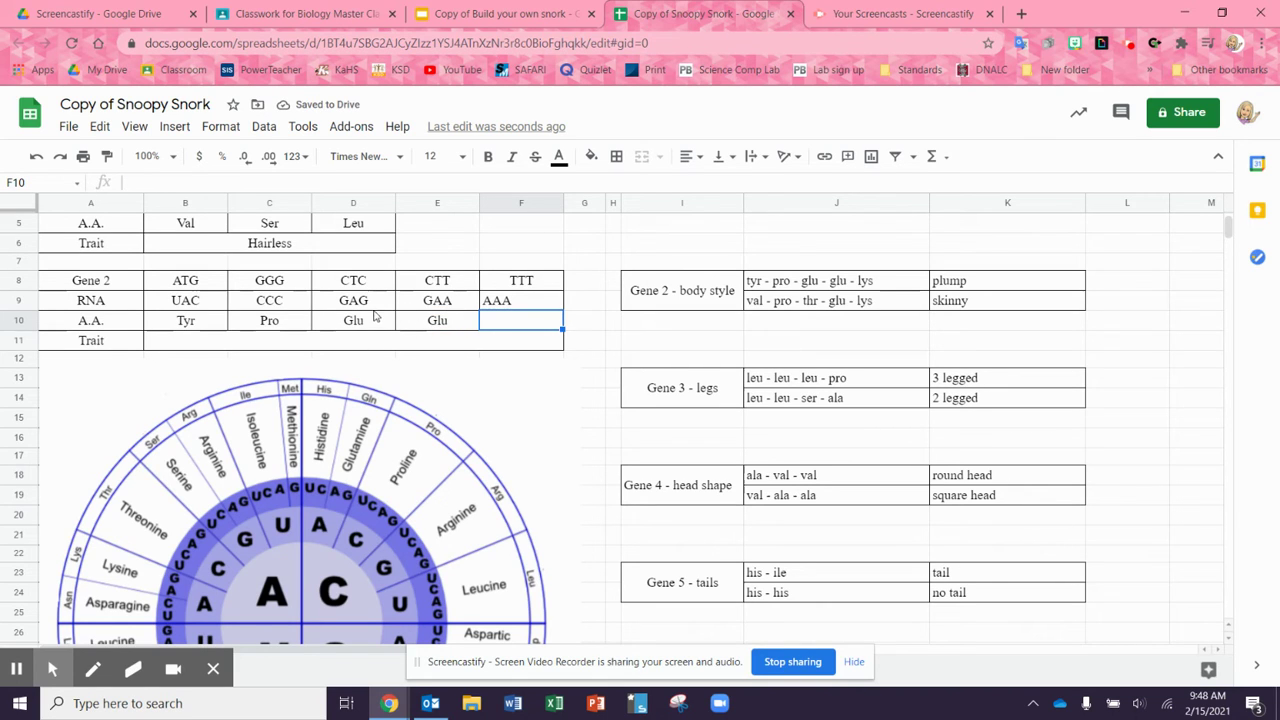
scroll(383, 427, down, 2)
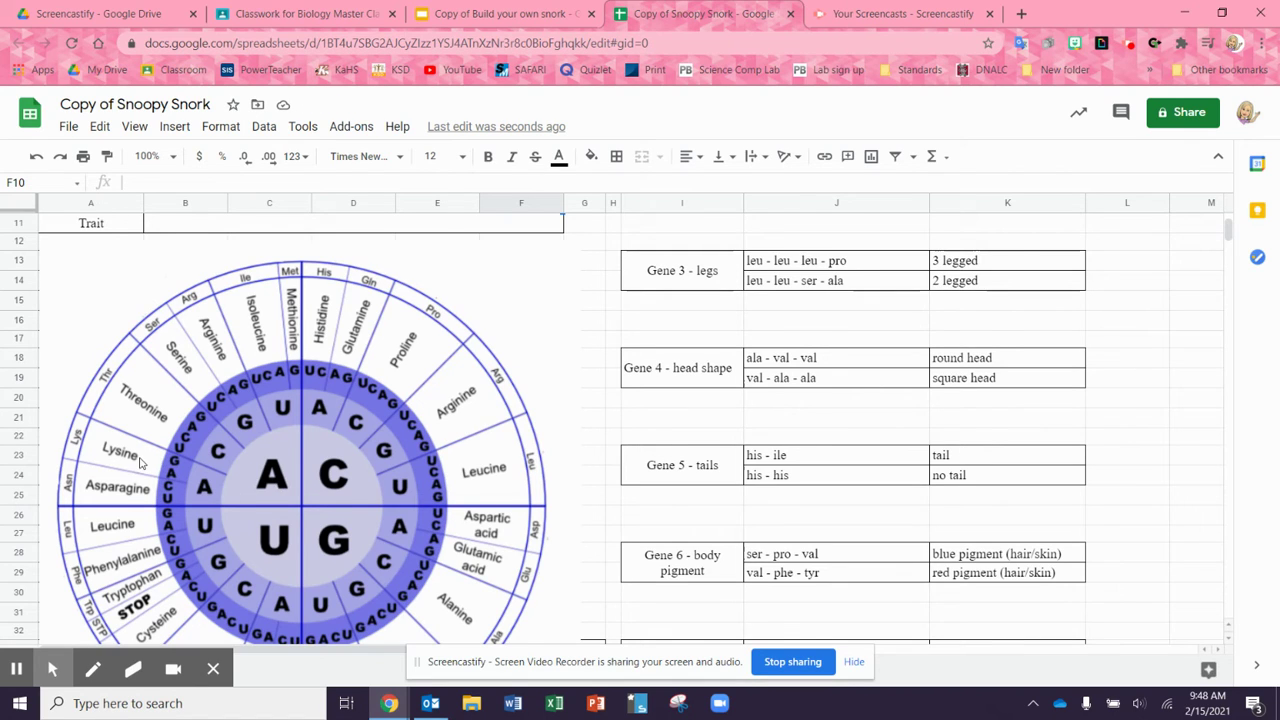
scroll(307, 353, up, 1)
Enter Lys under AAA and Plump as the Gene 2 trait
text(Lys)
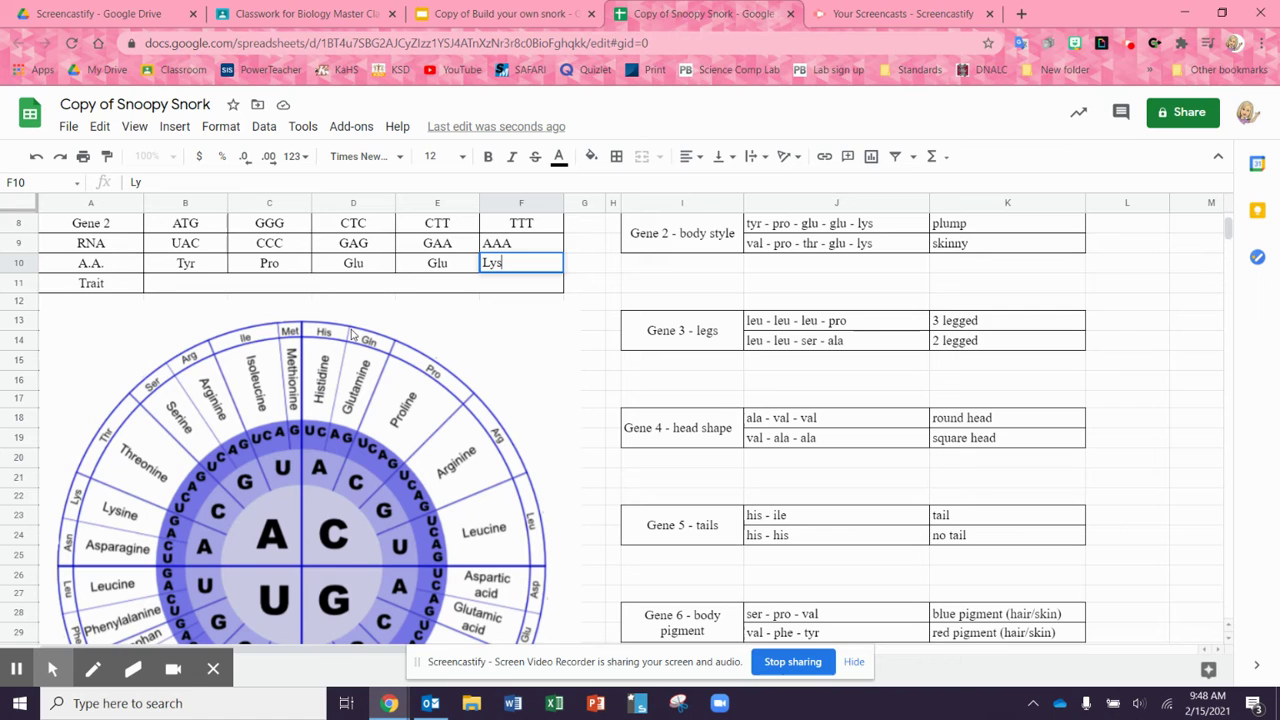
click(338, 284)
scroll(338, 290, up, 1)
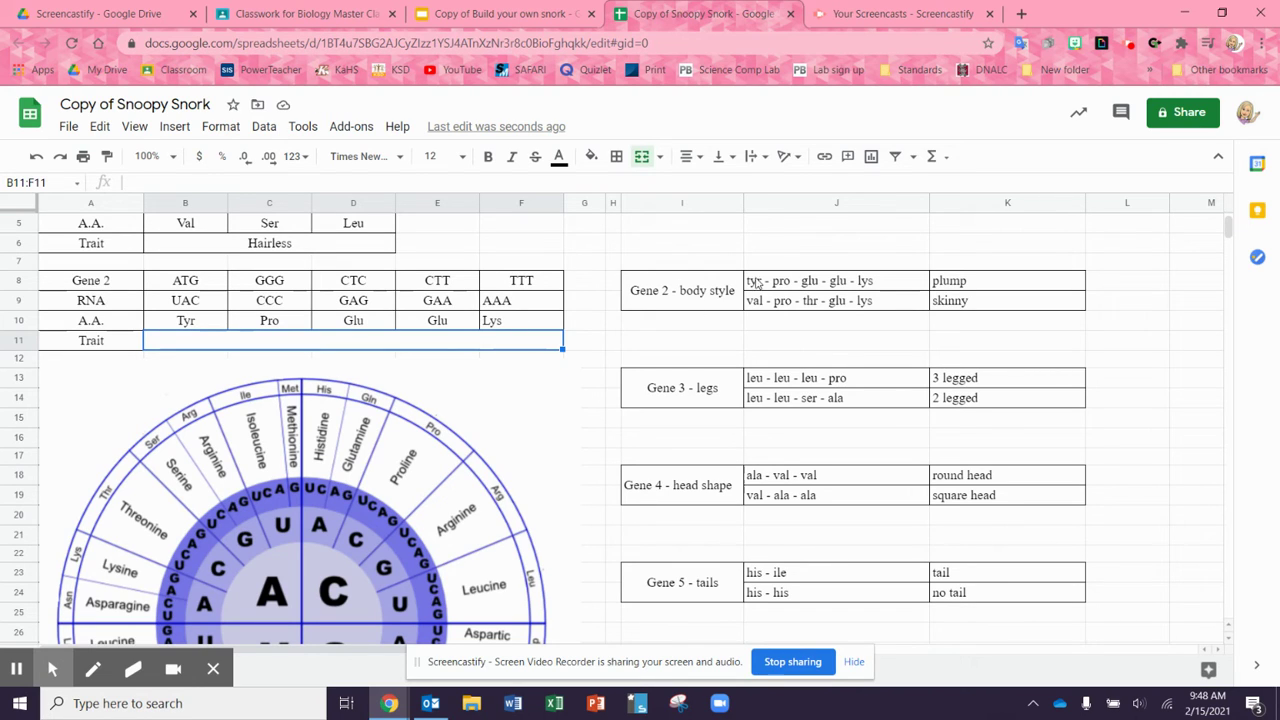
click(968, 282)
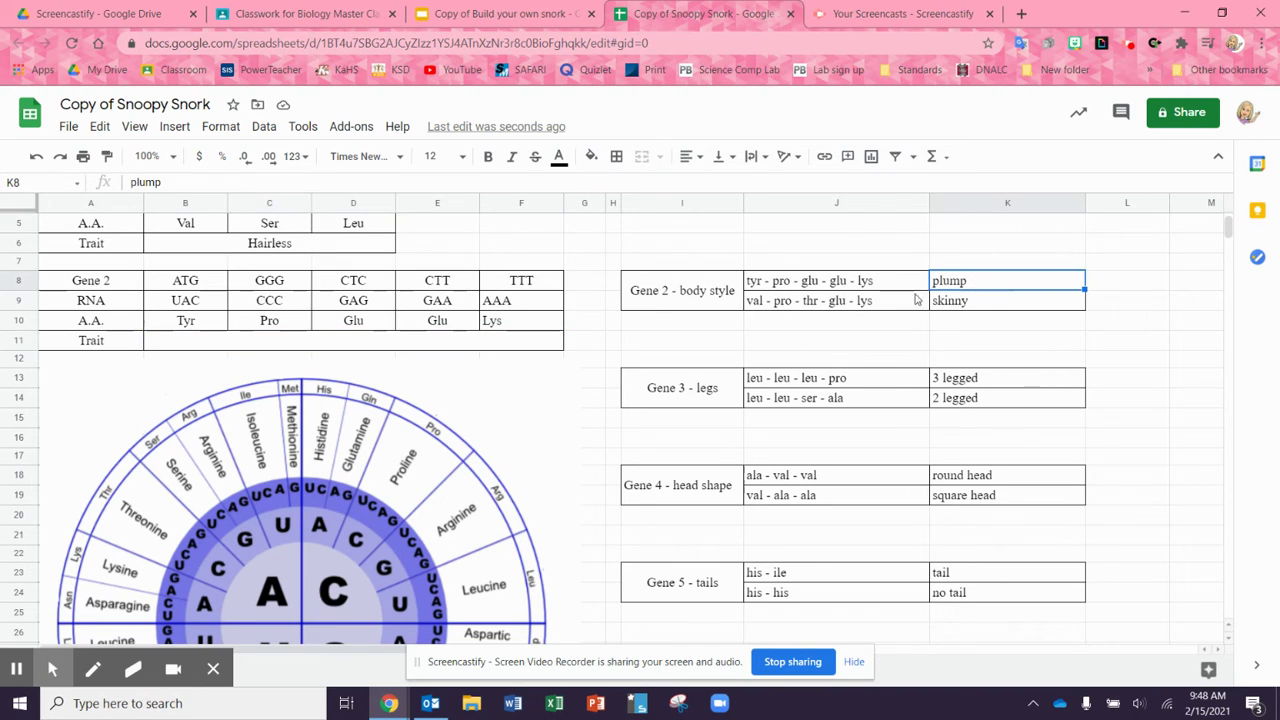
click(474, 347)
text(Plump)
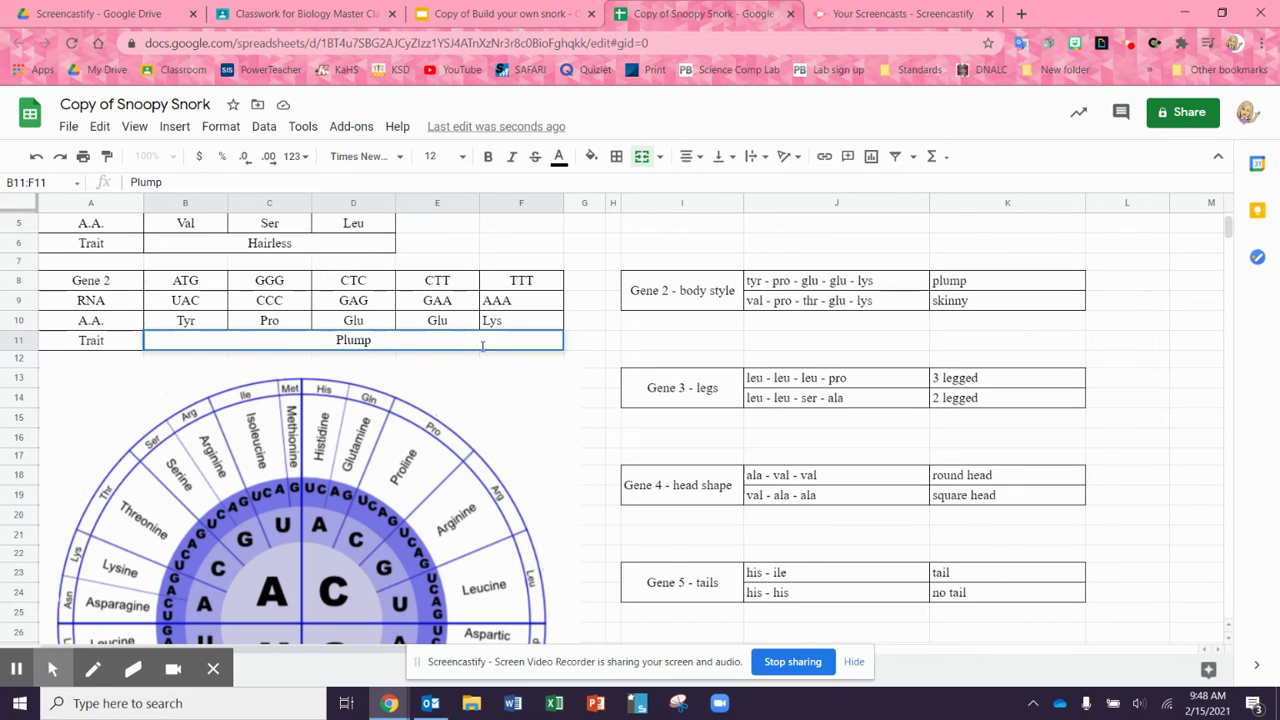
click(600, 362)
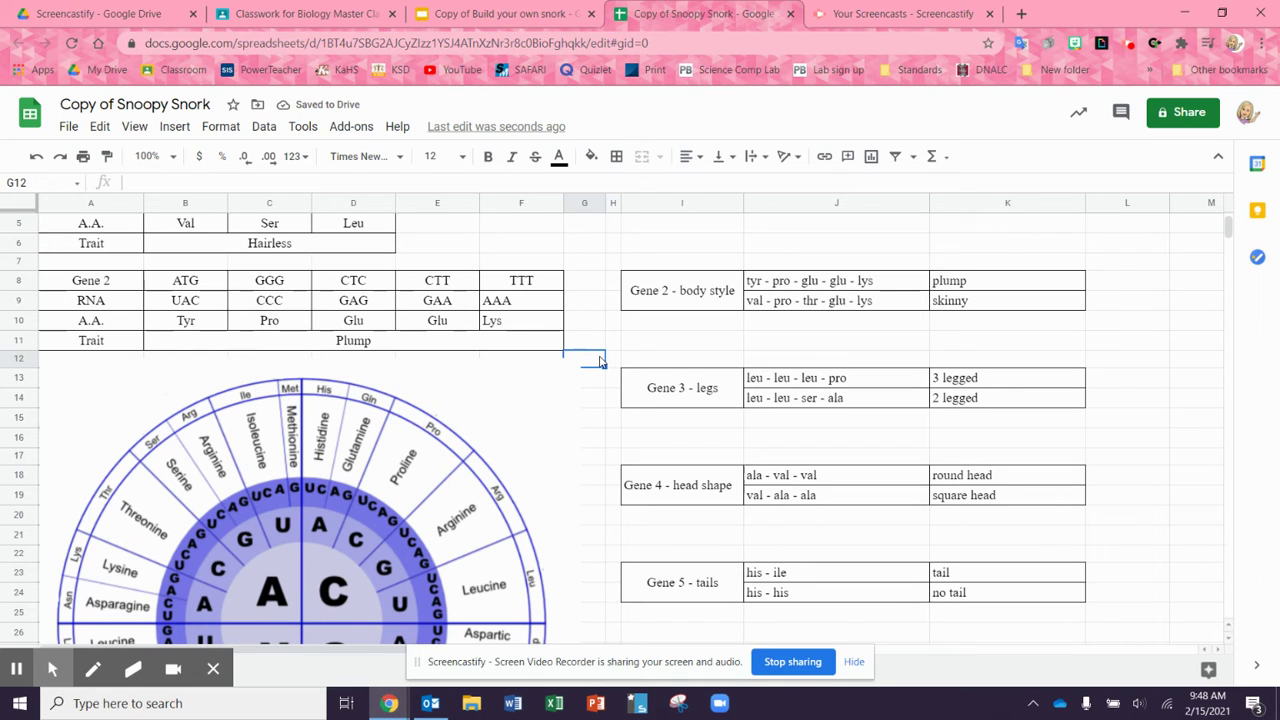
Scroll down through the remaining gene tables to Gene 10
scroll(600, 362, up, 3)
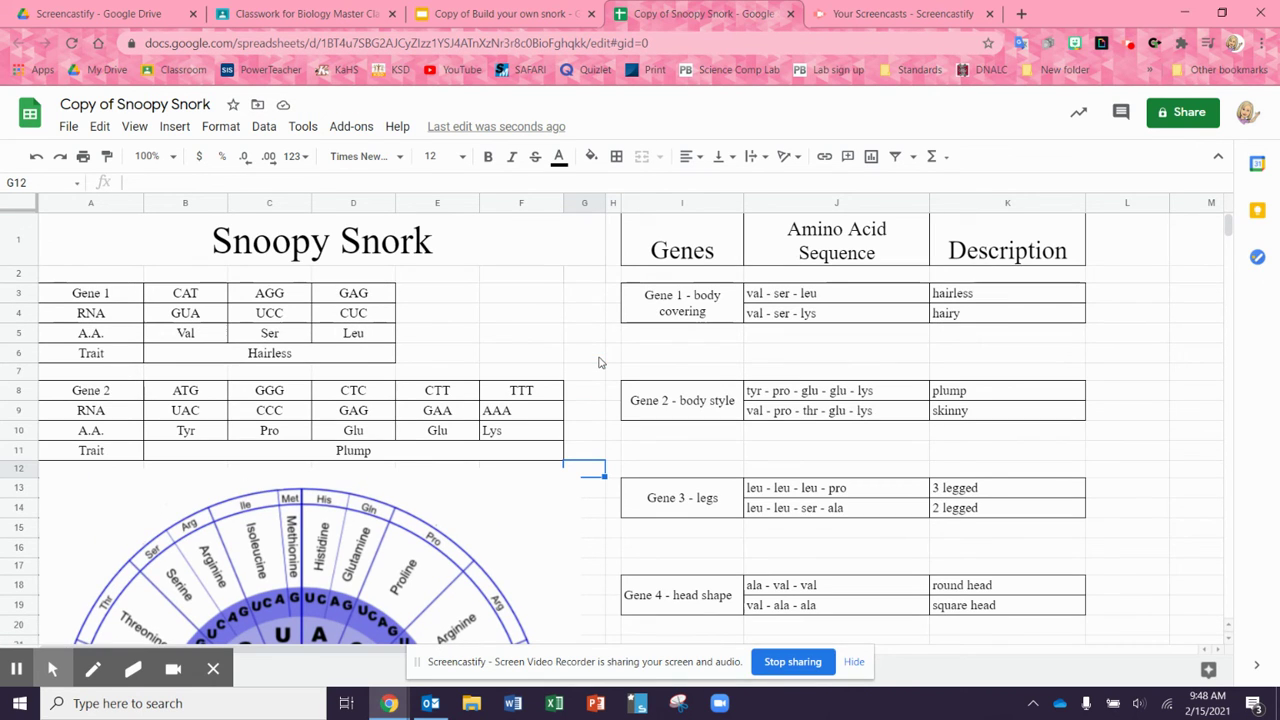
scroll(600, 362, down, 2)
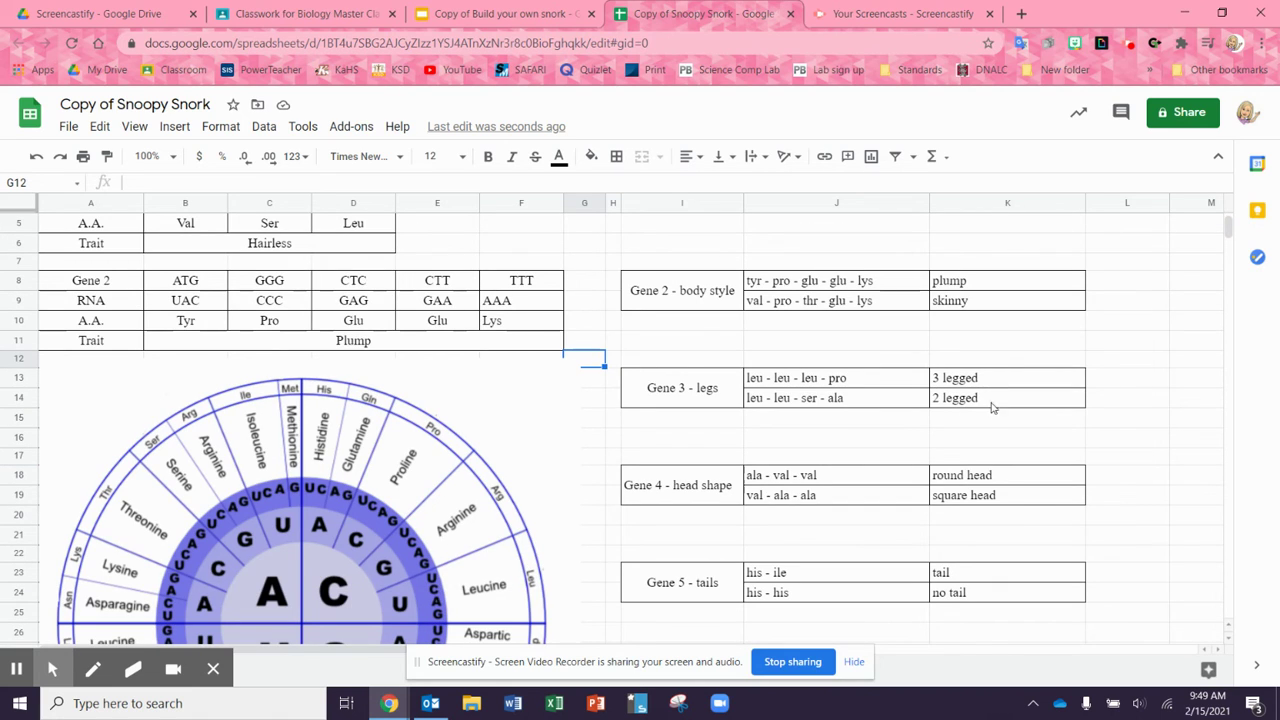
scroll(970, 390, down, 3)
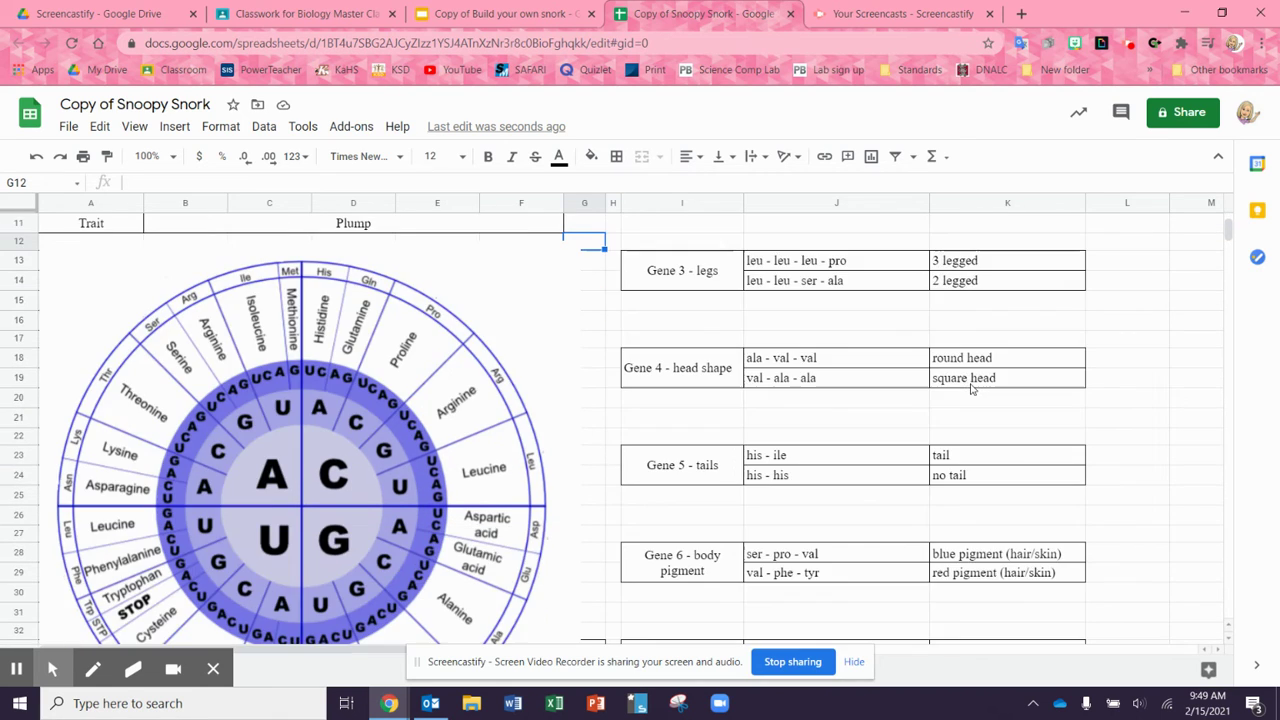
scroll(972, 381, down, 2)
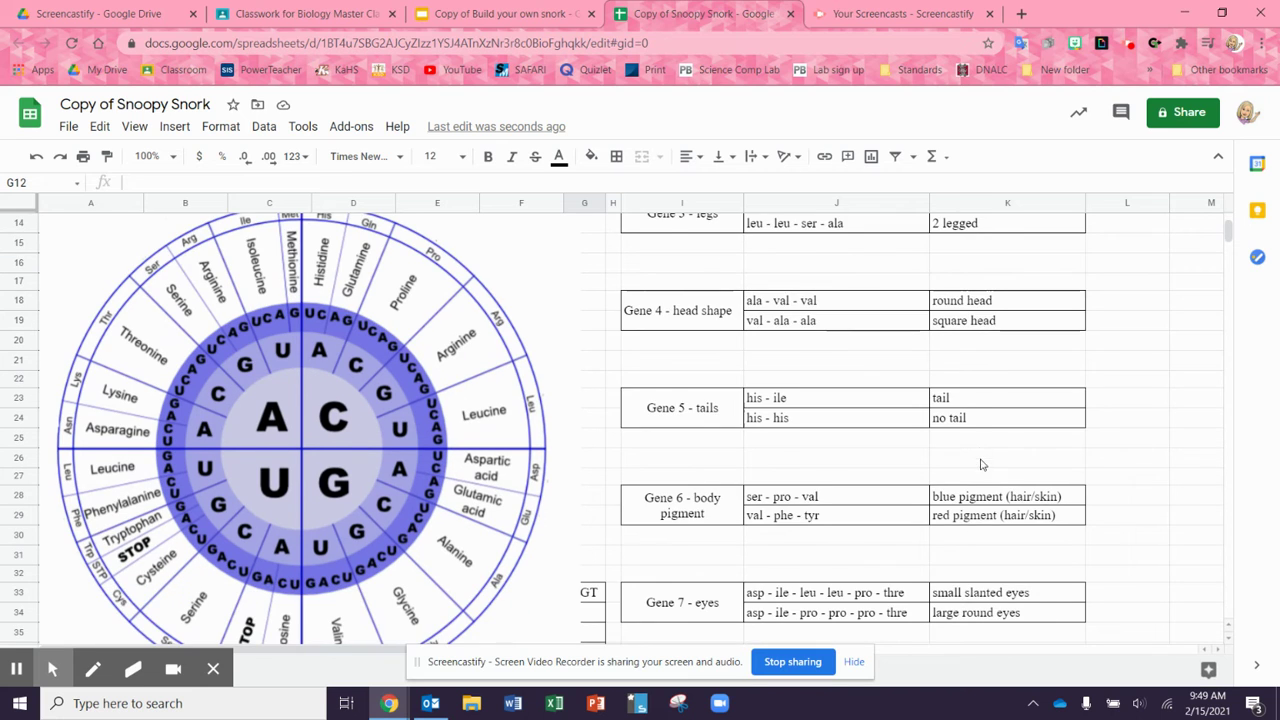
scroll(978, 412, down, 2)
scroll(990, 445, down, 3)
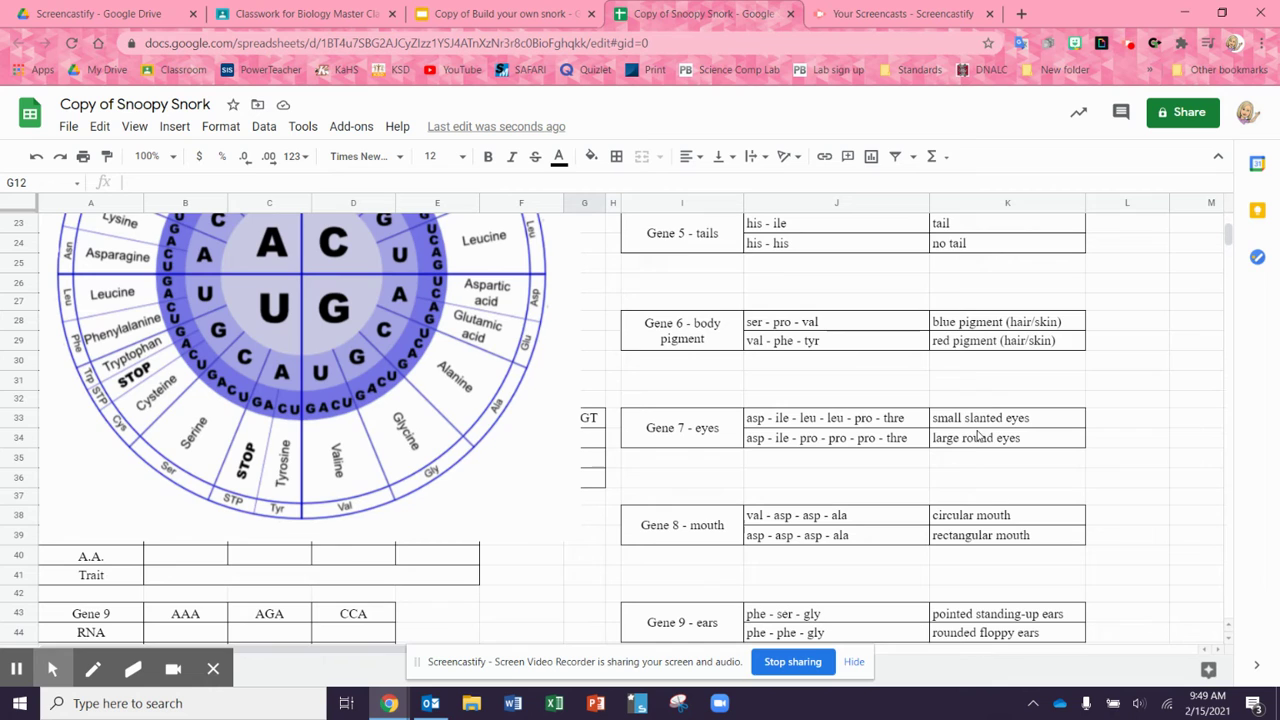
scroll(975, 418, down, 4)
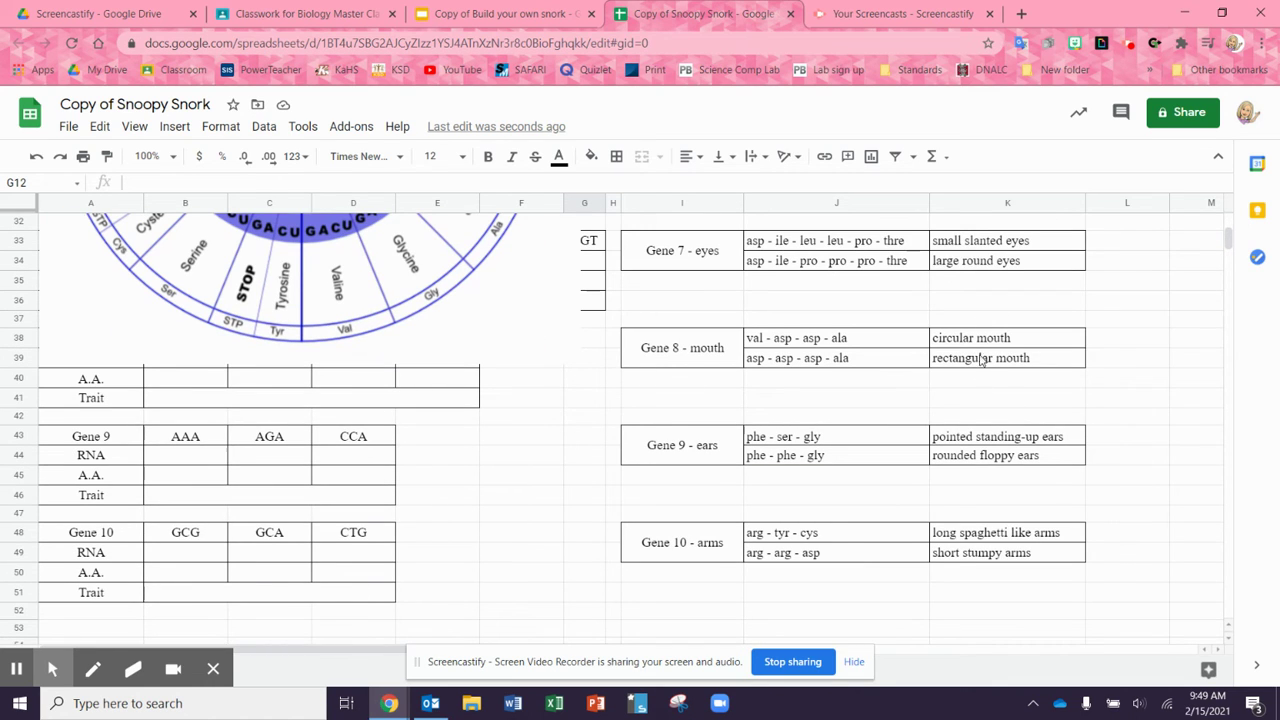
scroll(985, 397, down, 1)
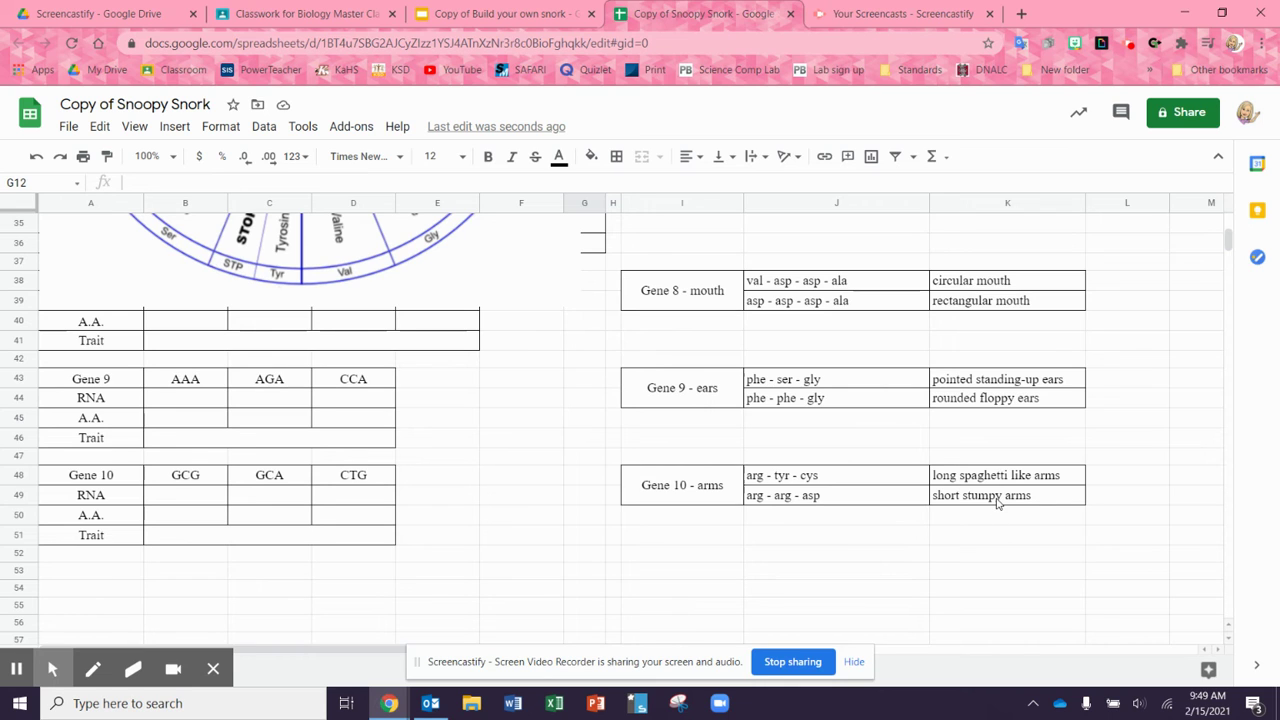
Return to the Classroom assignment and open the Build your own snork slides
scroll(830, 472, up, 10)
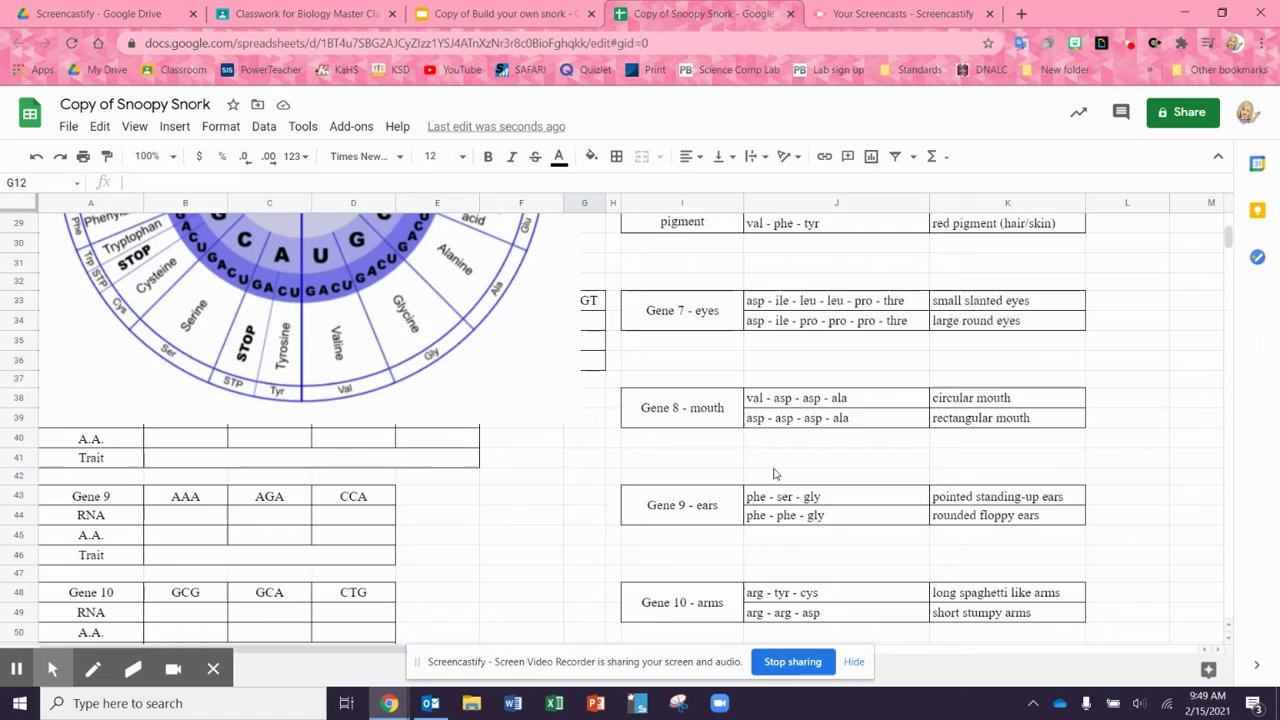
scroll(615, 445, up, 3)
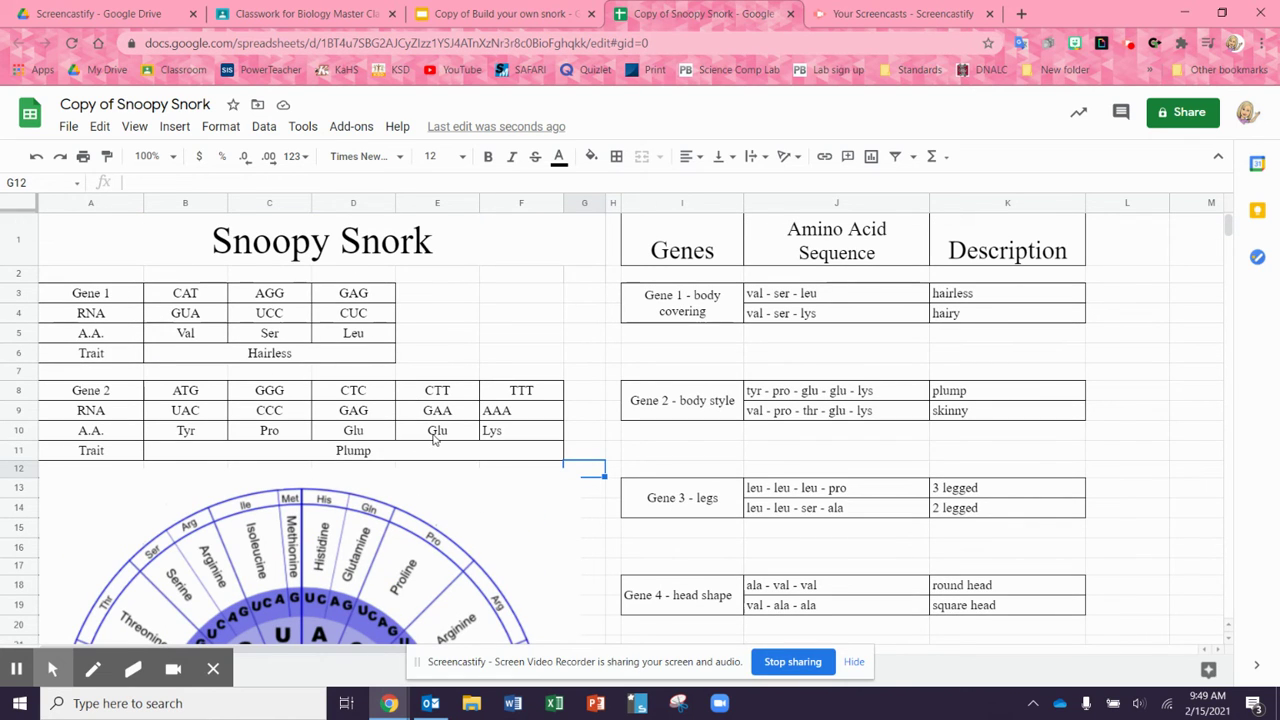
click(310, 12)
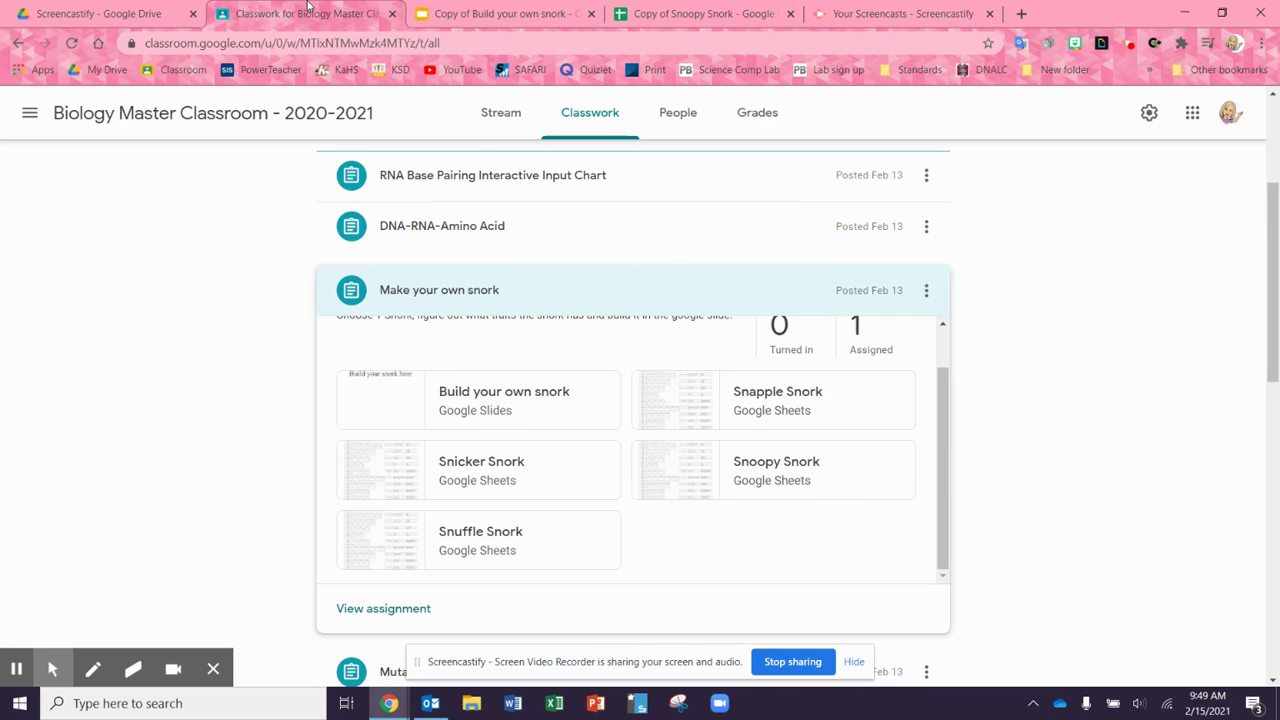
click(437, 396)
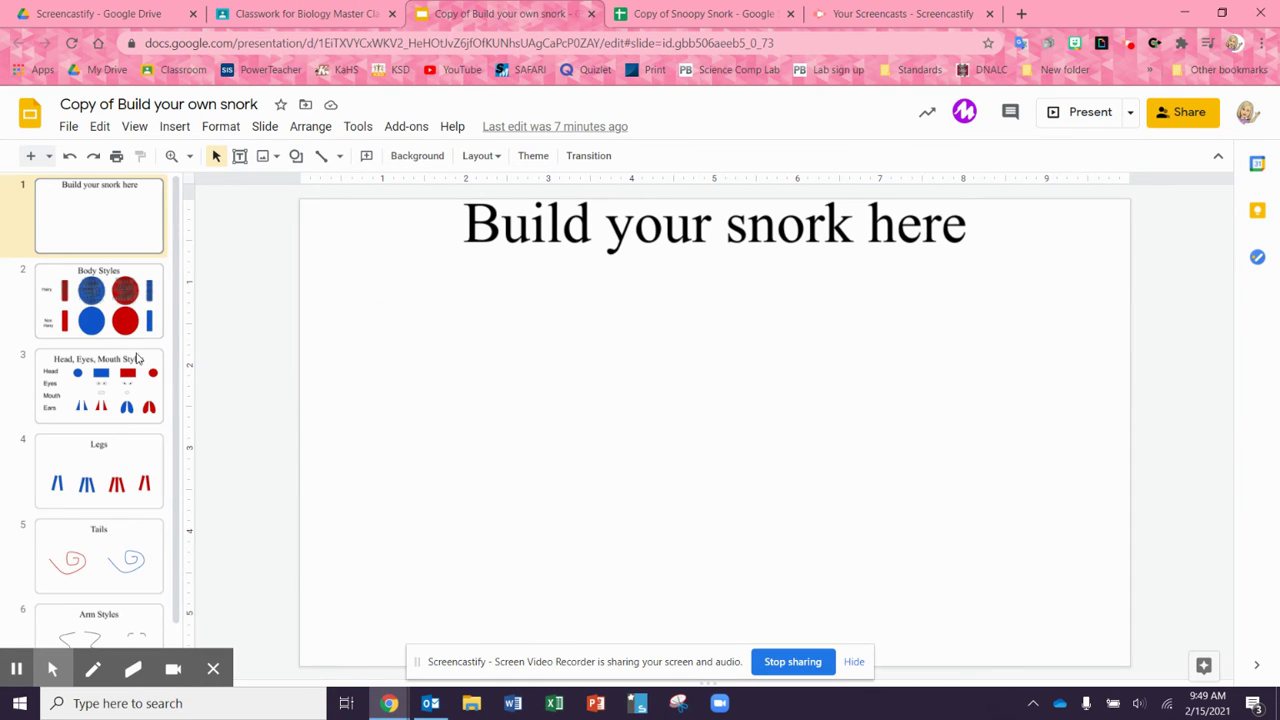
Add a text box under the slide 1 title containing the Snoopy Snork caption
scroll(105, 565, down, 1)
scroll(95, 570, up, 1)
click(241, 160)
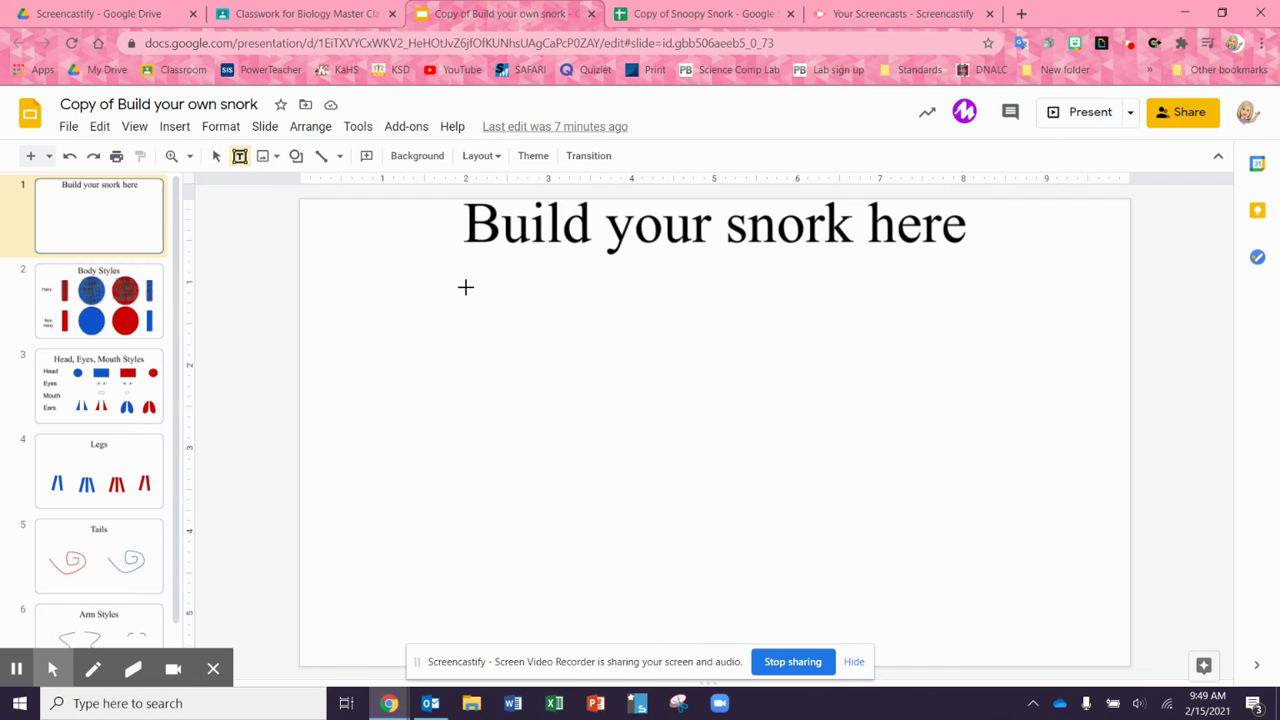
drag(490, 256, 920, 335)
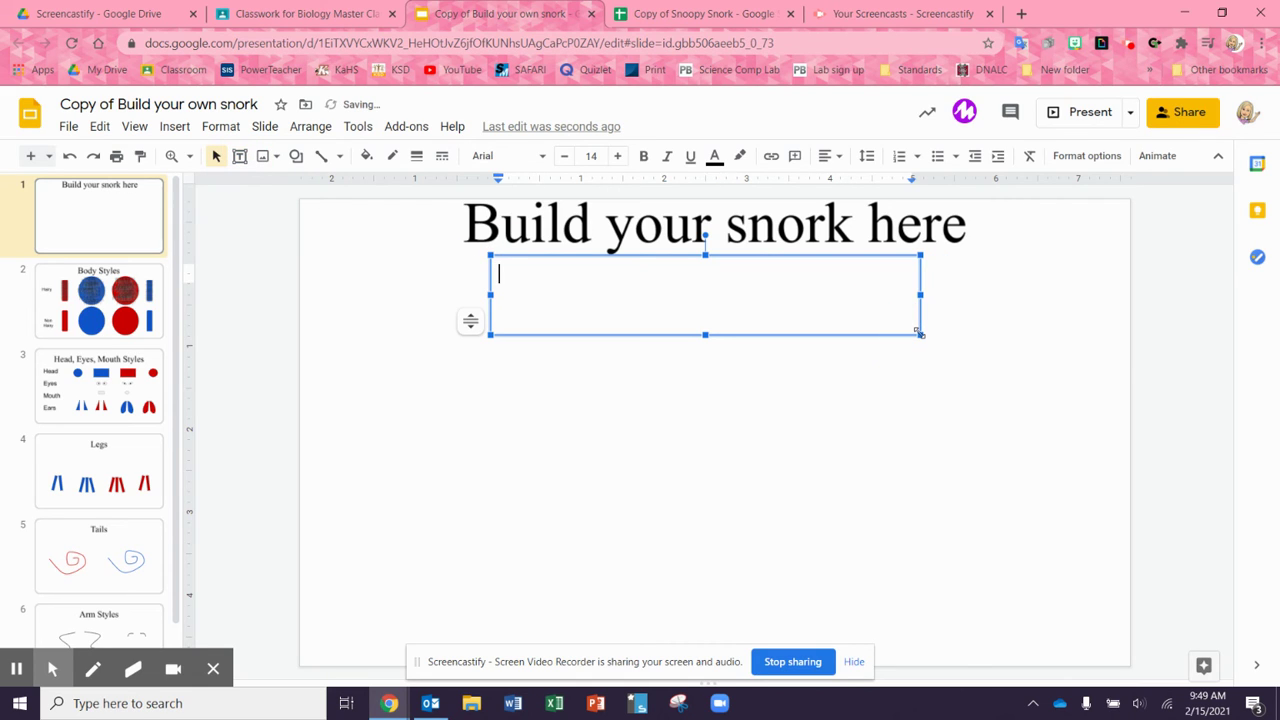
text(Snoopy Snort)
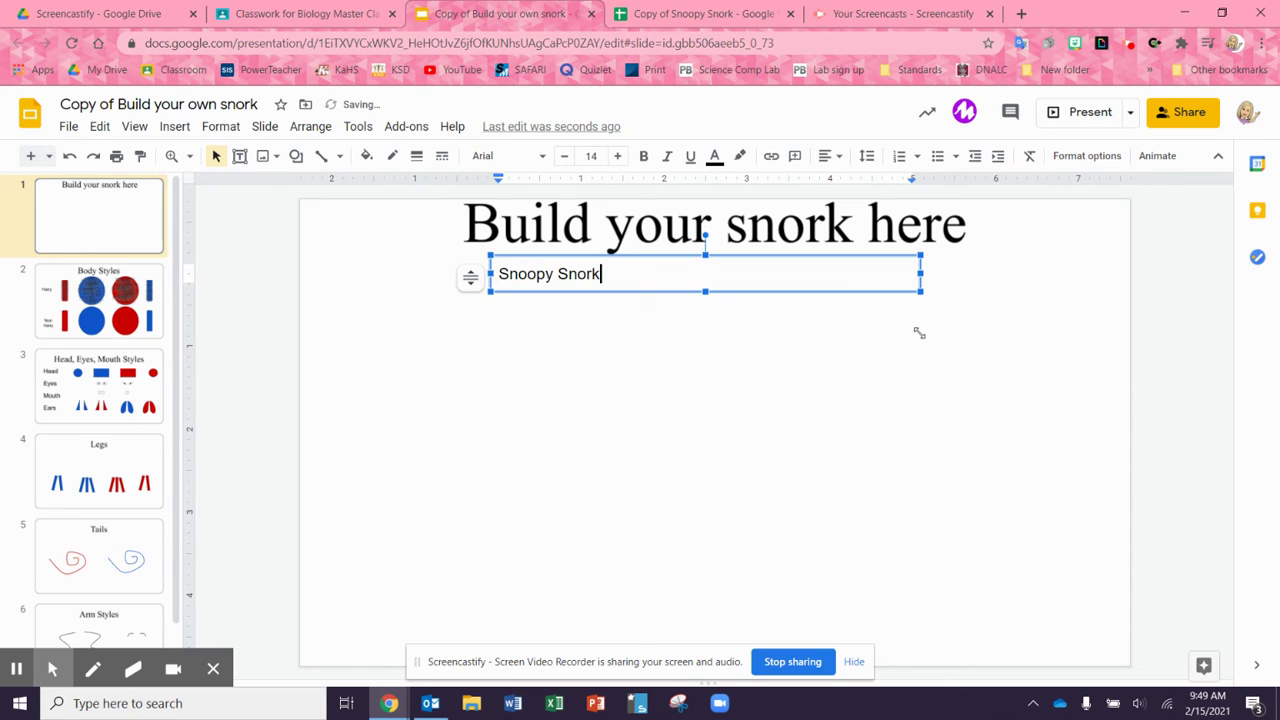
Enlarge the caption font to 24 and center-align it
key(ctrl+a)
click(618, 156)
click(618, 156)
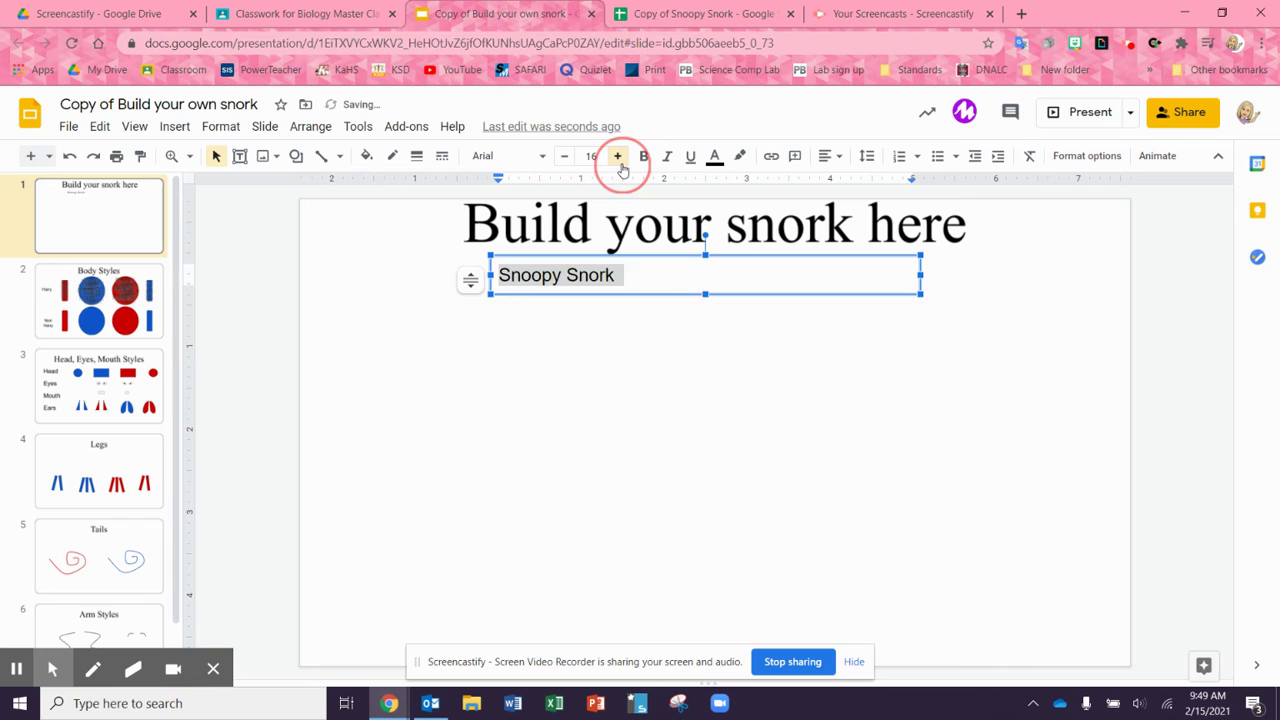
double_click(618, 156)
double_click(618, 156)
click(618, 156)
click(618, 156)
click(618, 156)
click(618, 156)
click(831, 156)
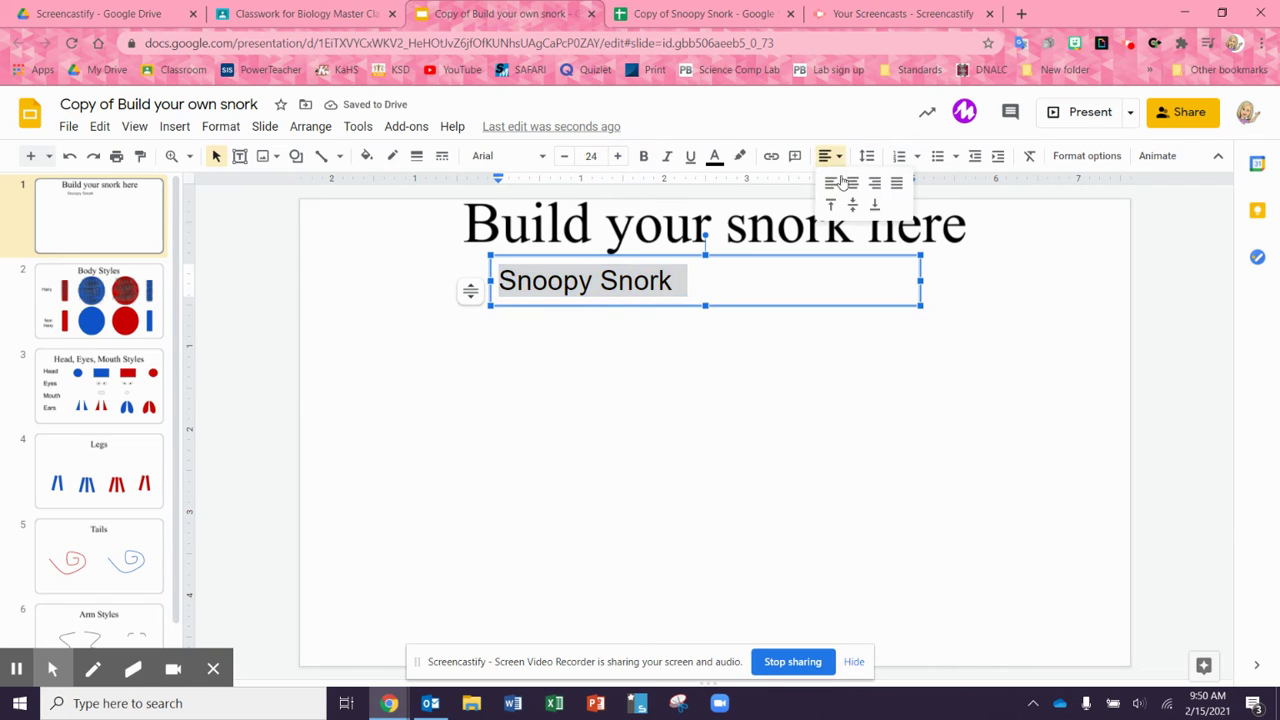
click(852, 184)
Nudge the caption up closer to the title, then go to the Body Styles slide
click(762, 382)
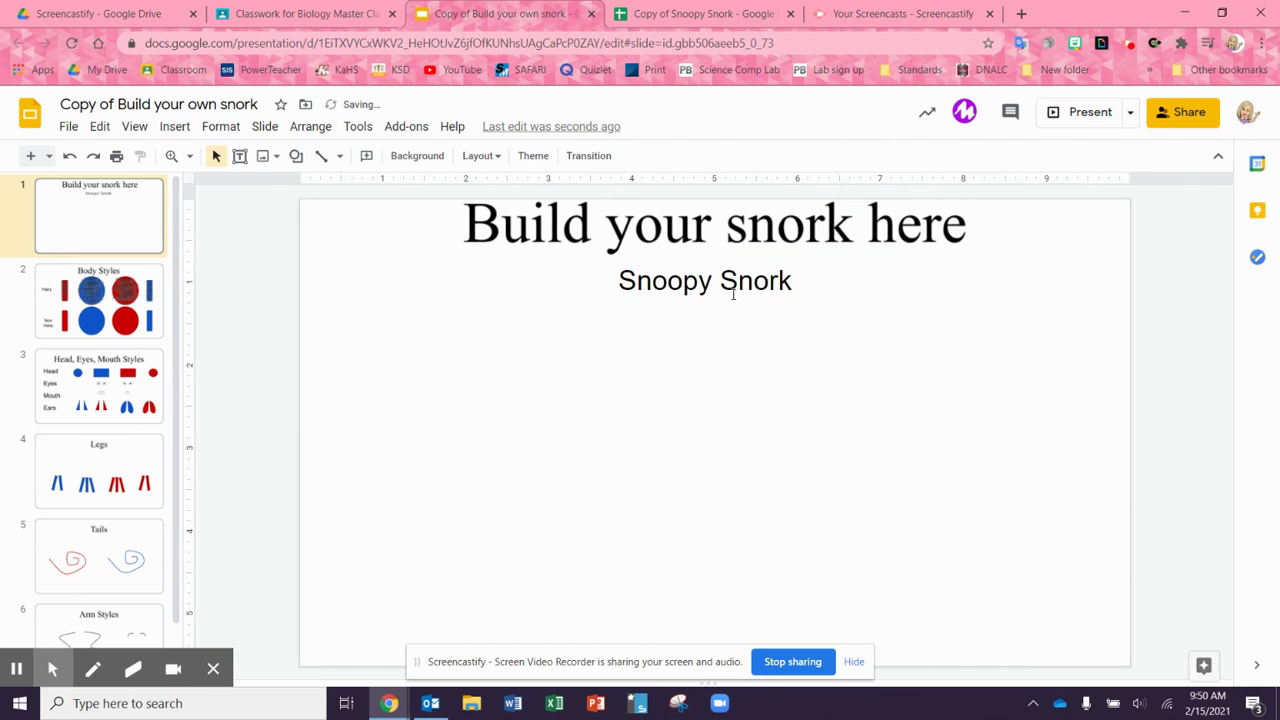
click(733, 290)
click(729, 254)
click(733, 272)
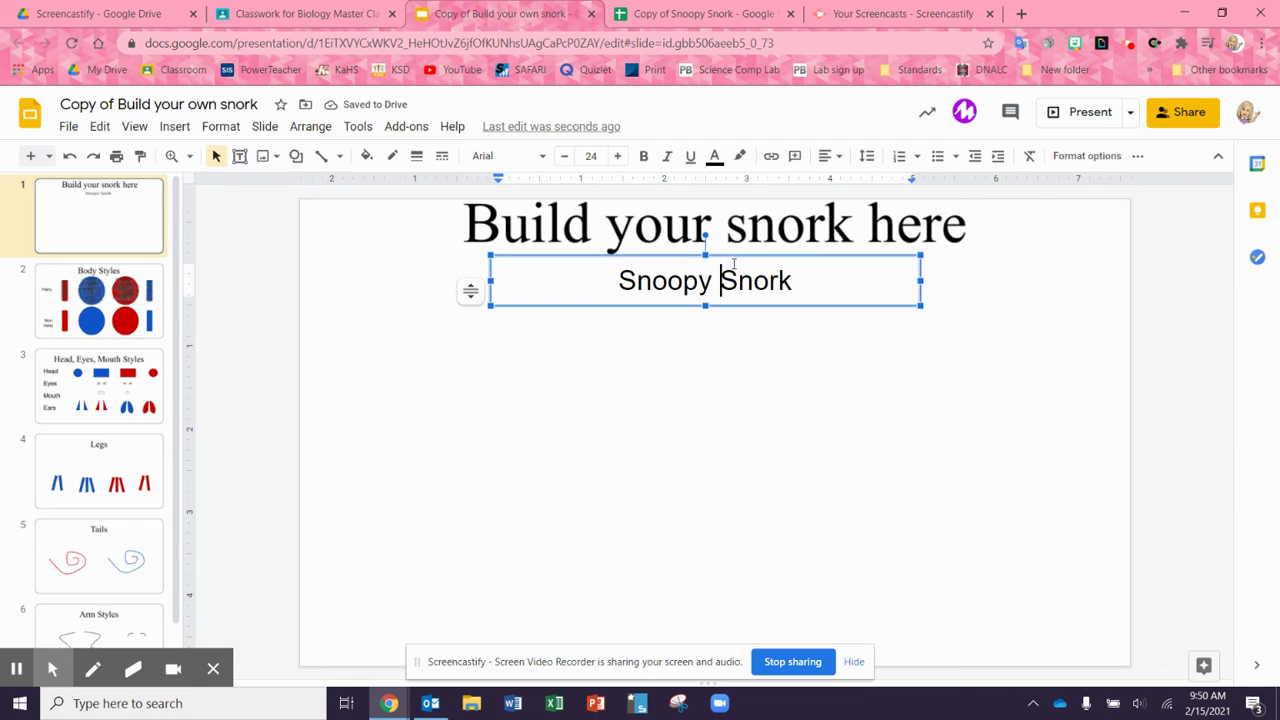
key(Escape)
key(Up)
key(Up)
key(Up)
key(Up)
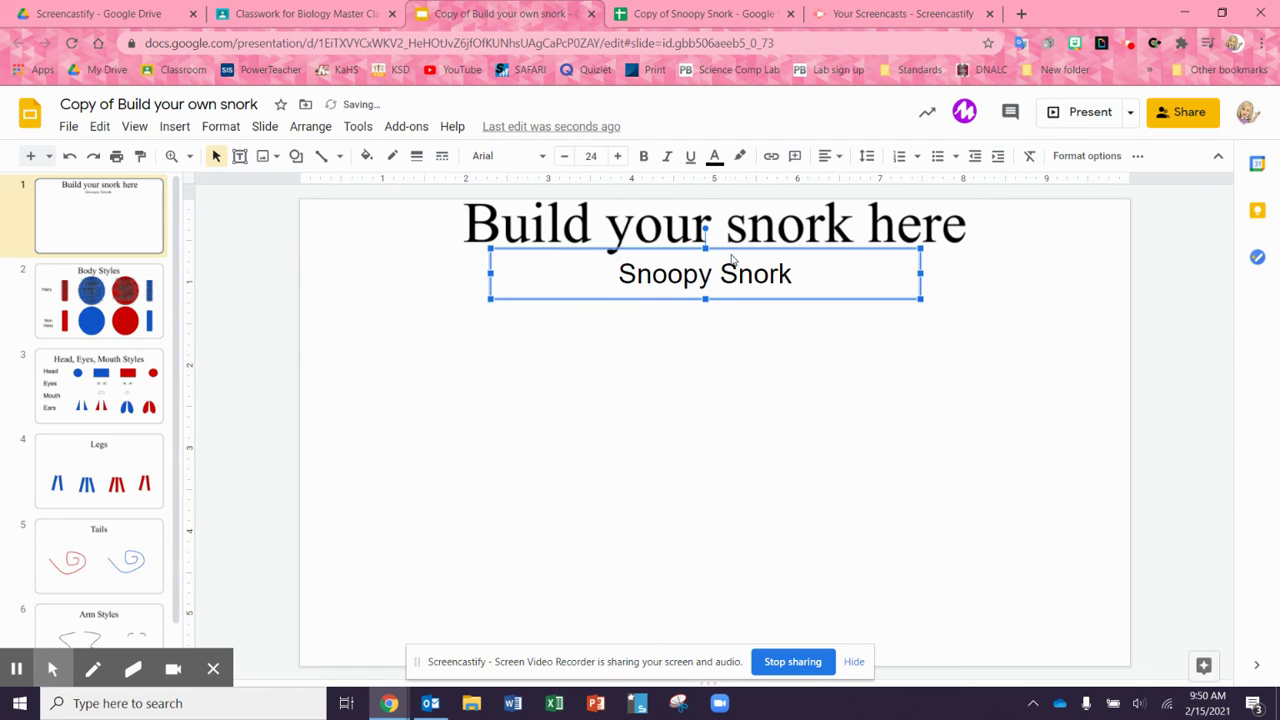
key(Down)
click(727, 363)
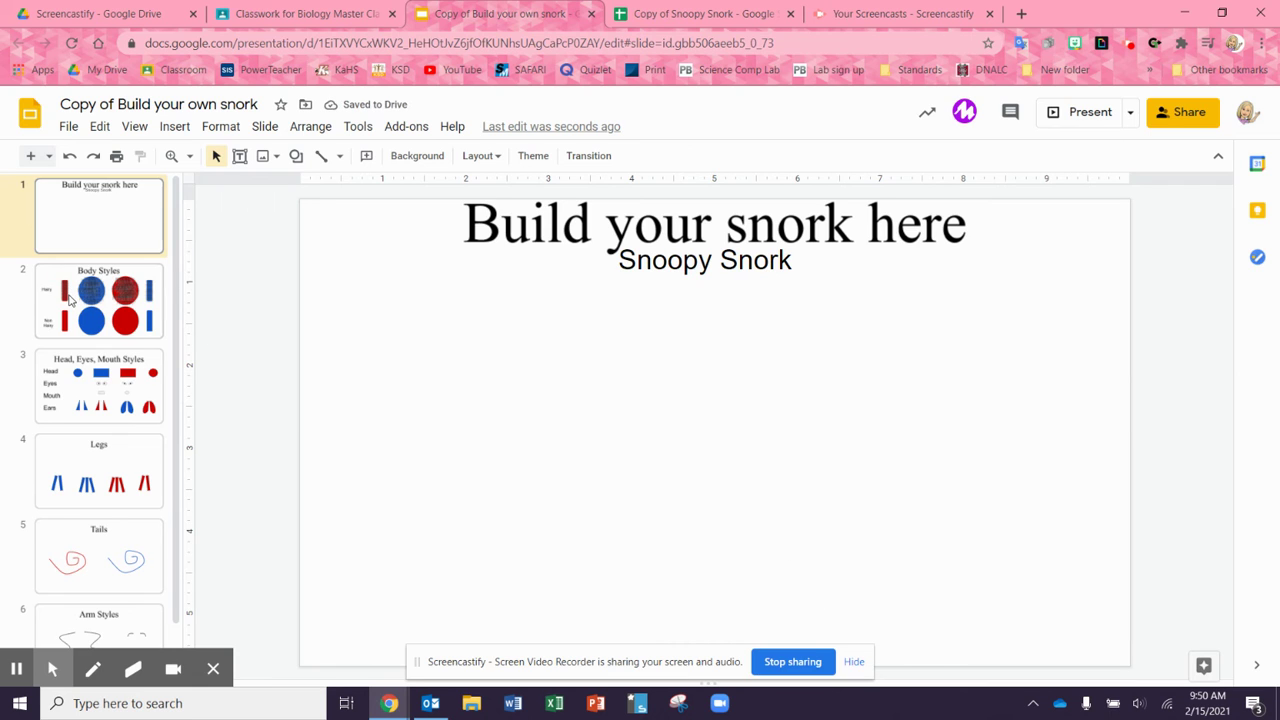
click(70, 300)
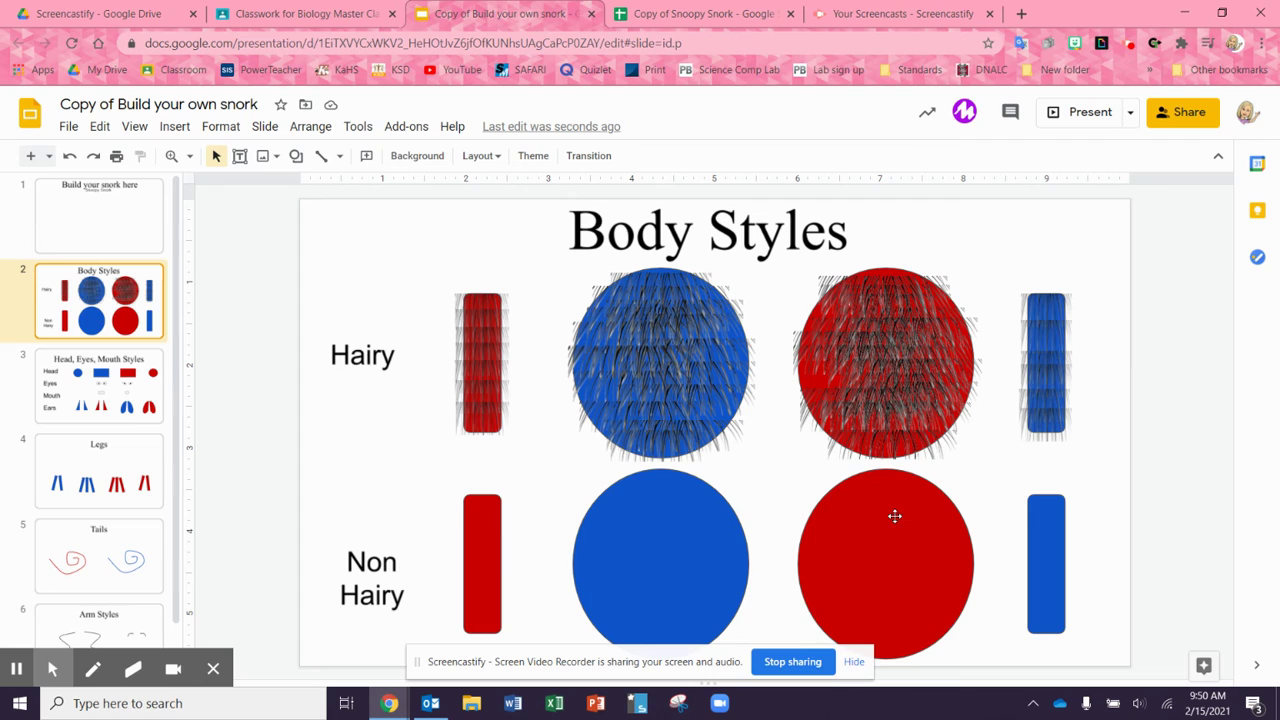
Copy the plain blue circle body from the Body Styles slide
click(677, 531)
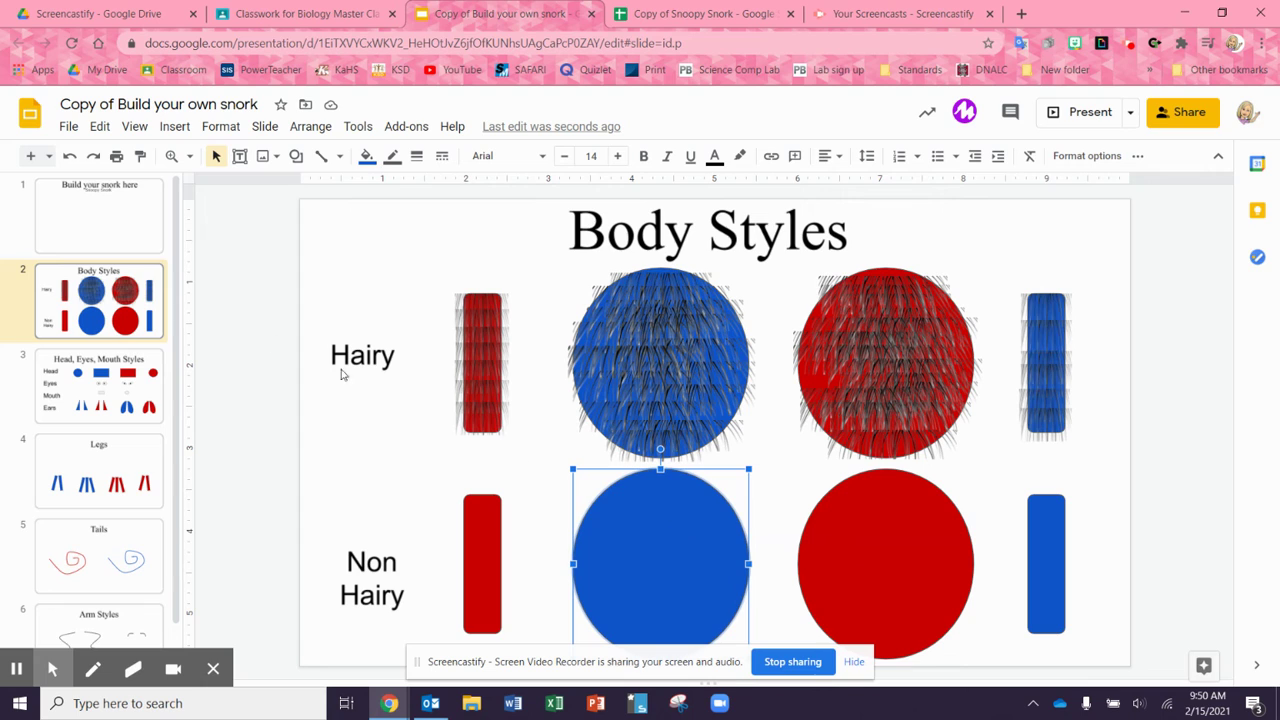
right_click(690, 568)
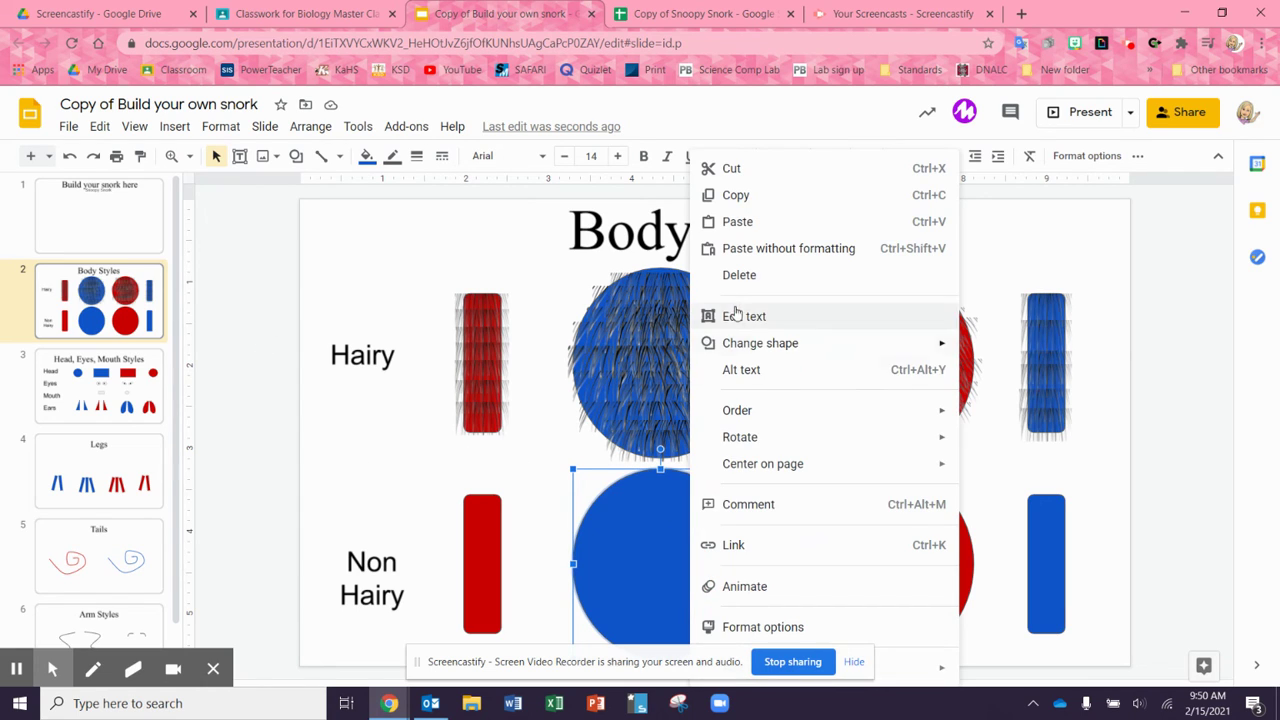
click(733, 199)
Paste the blue body onto slide 1's centre, then open the Head, Eyes, Mouth Styles slide
click(100, 220)
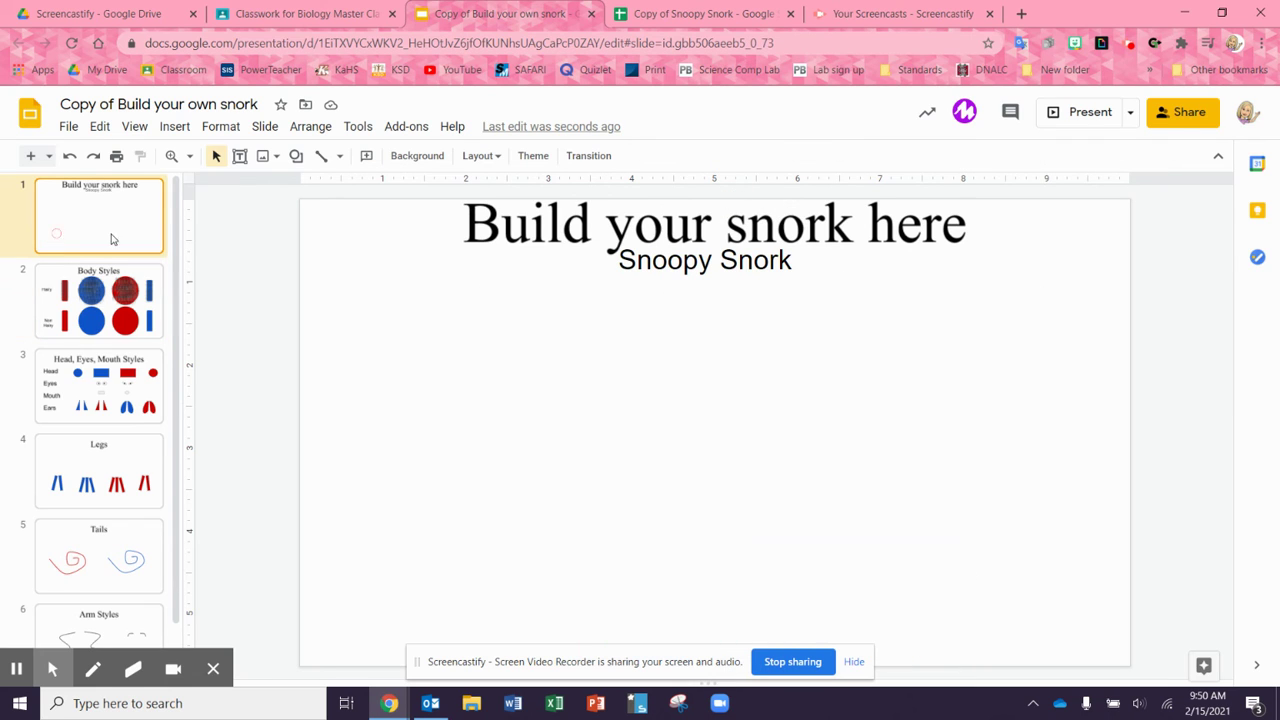
right_click(697, 407)
click(729, 405)
drag(720, 520, 761, 409)
click(813, 452)
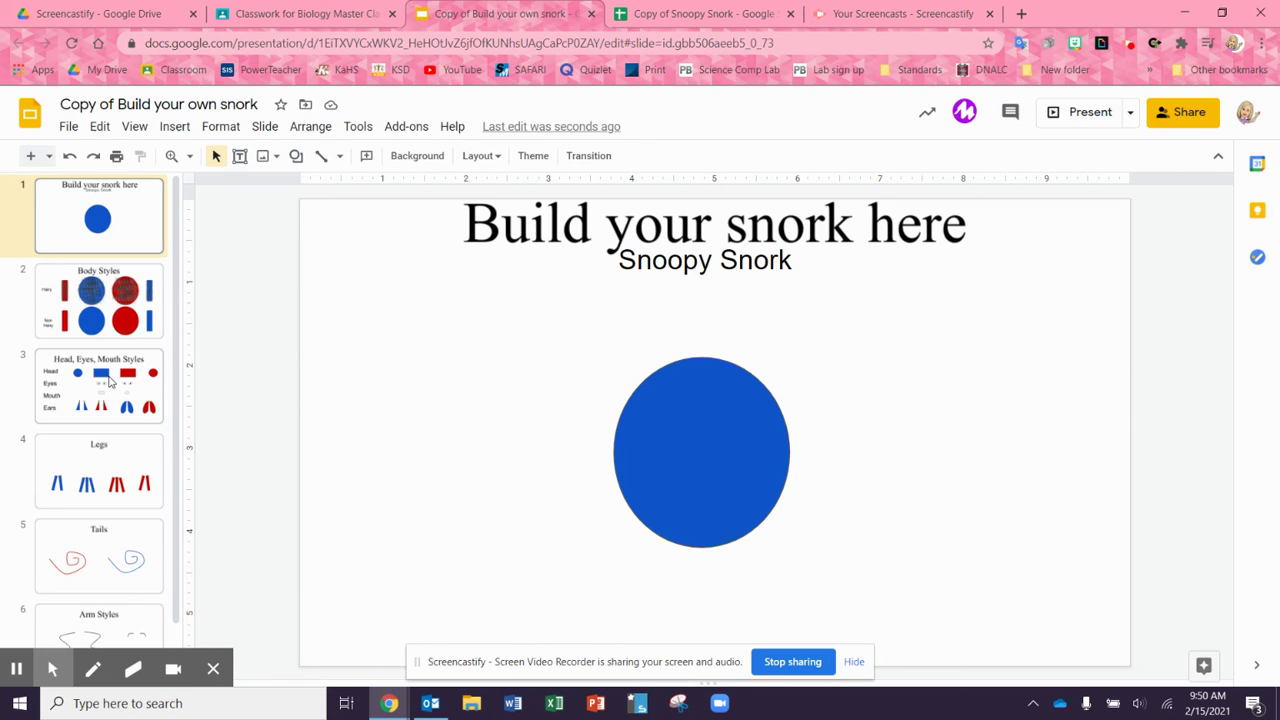
click(110, 381)
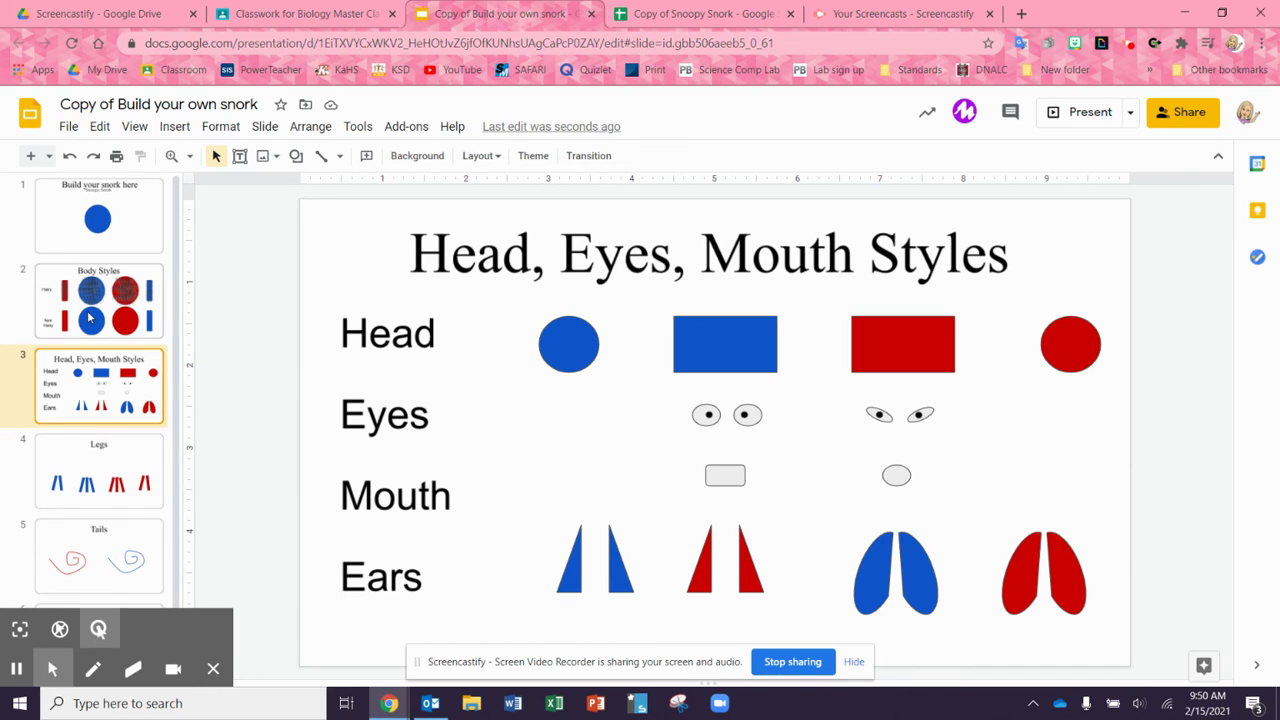
Copy the round blue head to slide 1 and set it on top of the body
click(581, 345)
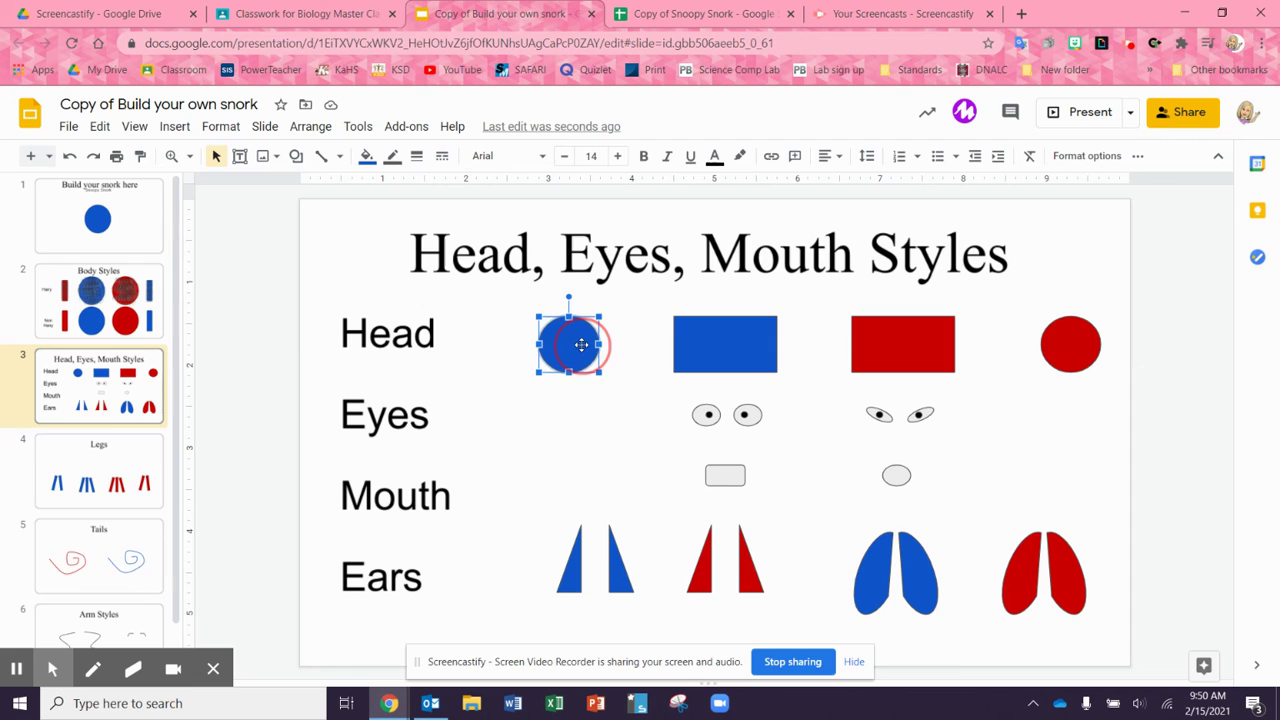
right_click(582, 346)
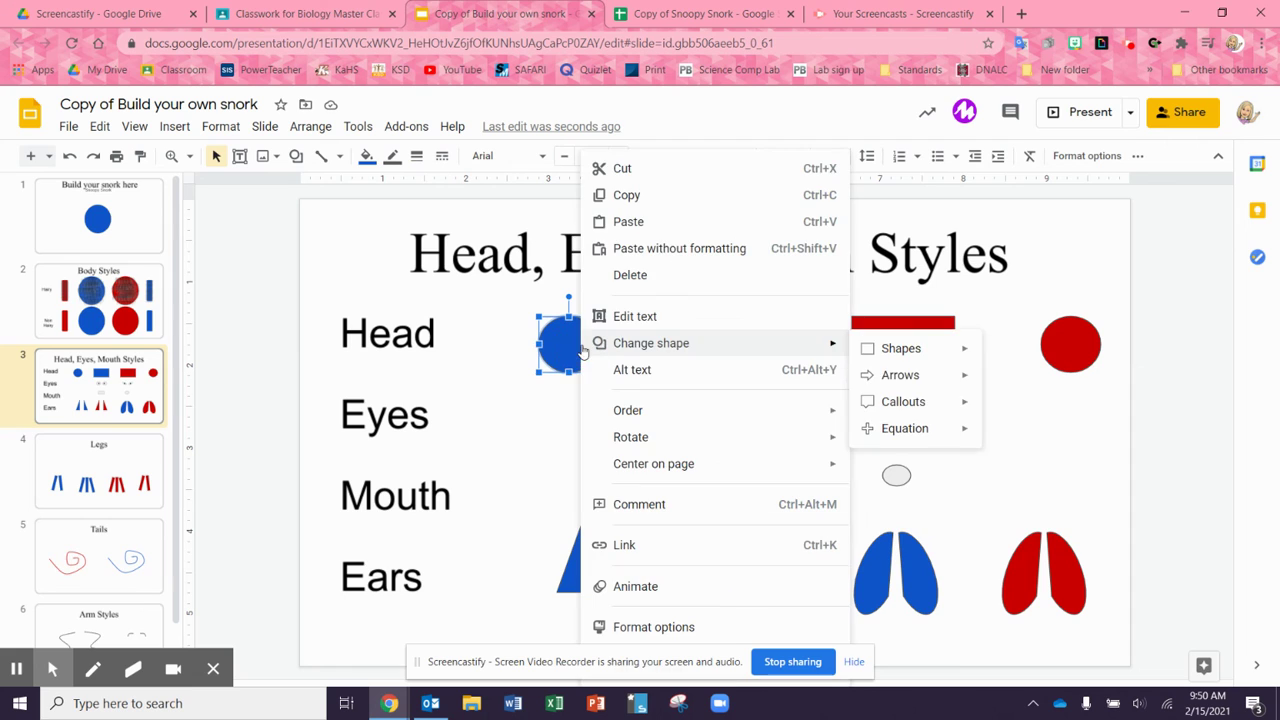
click(645, 196)
click(121, 232)
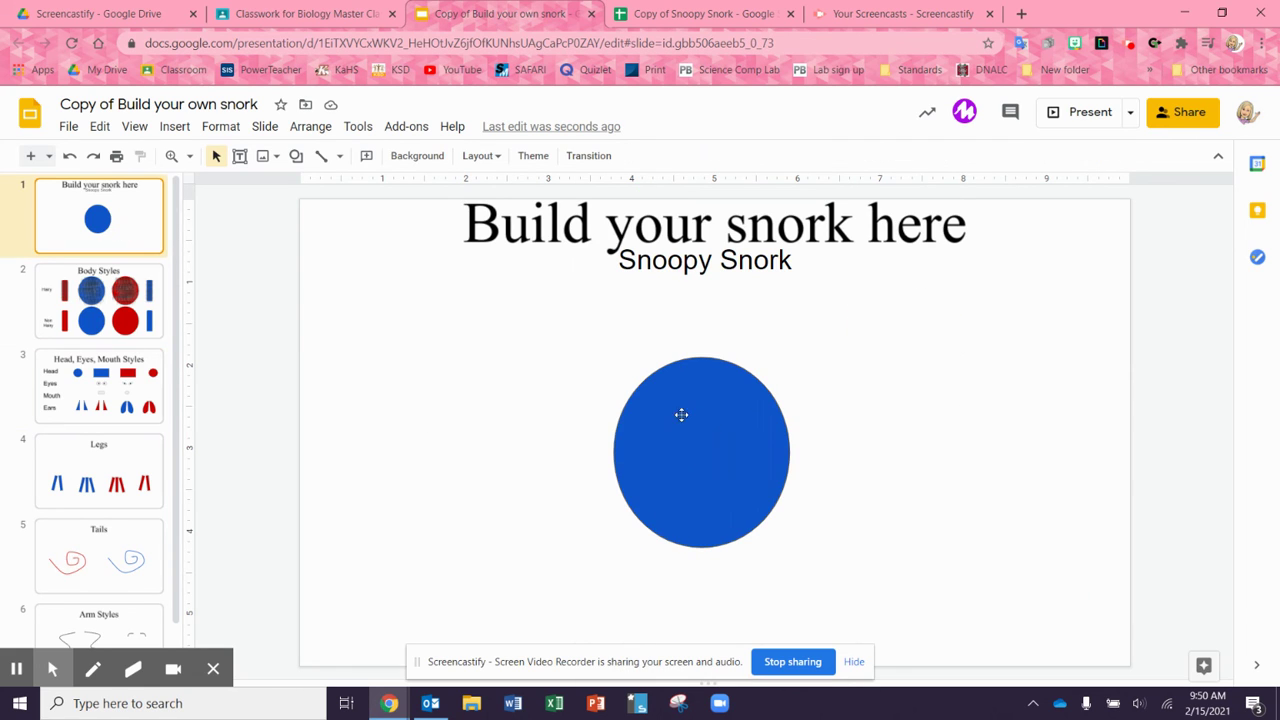
right_click(457, 380)
click(489, 405)
drag(571, 334, 702, 331)
click(424, 354)
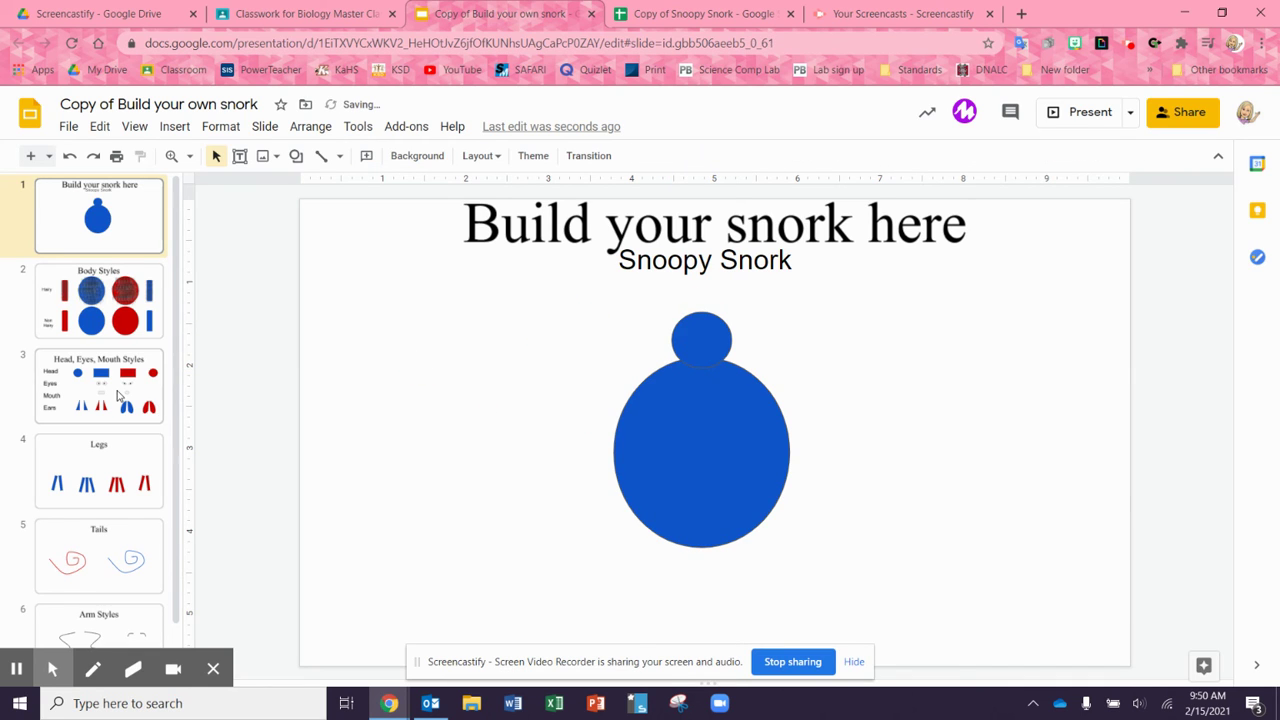
Copy the blue pointy ears to slide 1 and place them on top of the head
click(118, 396)
drag(528, 535, 622, 578)
right_click(613, 560)
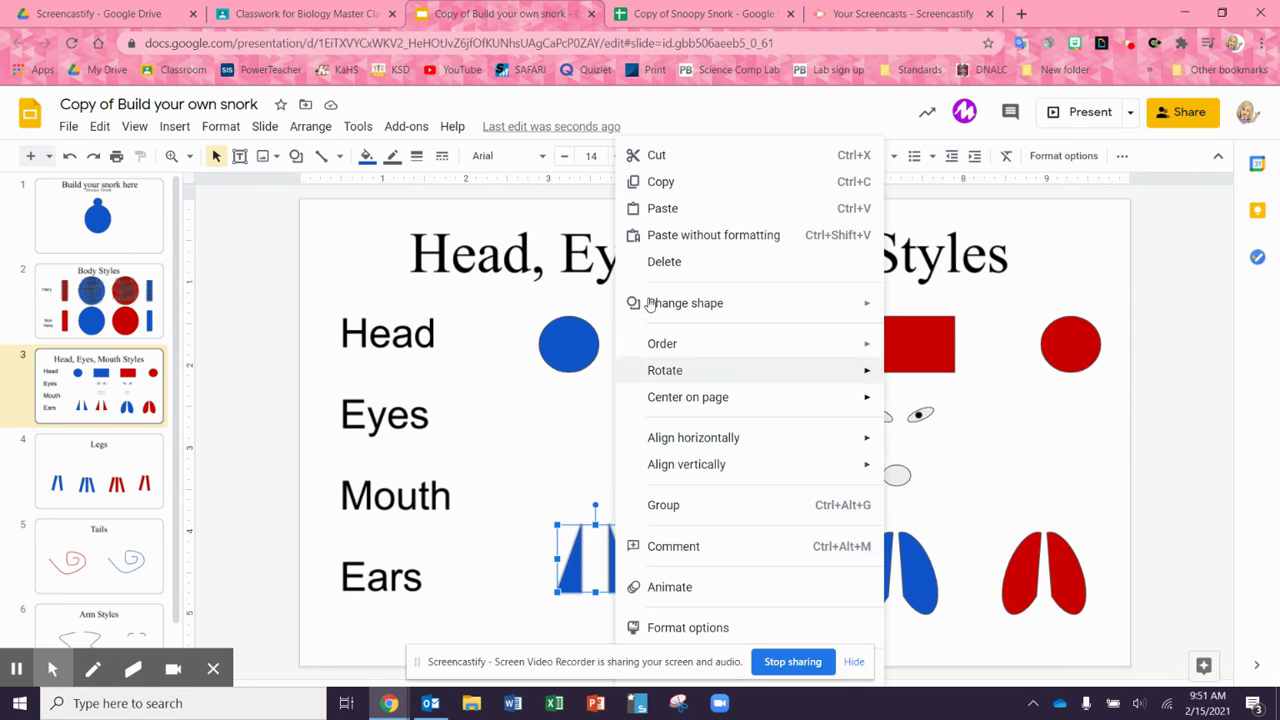
click(672, 181)
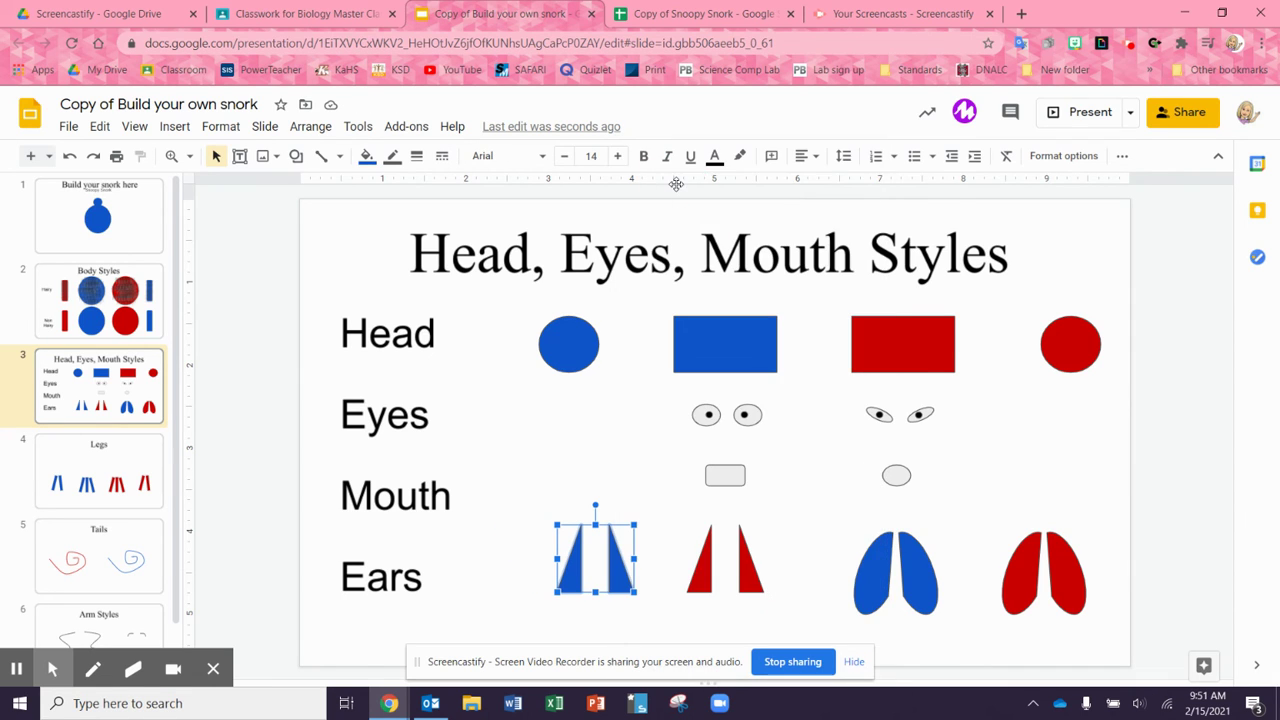
click(58, 242)
right_click(546, 414)
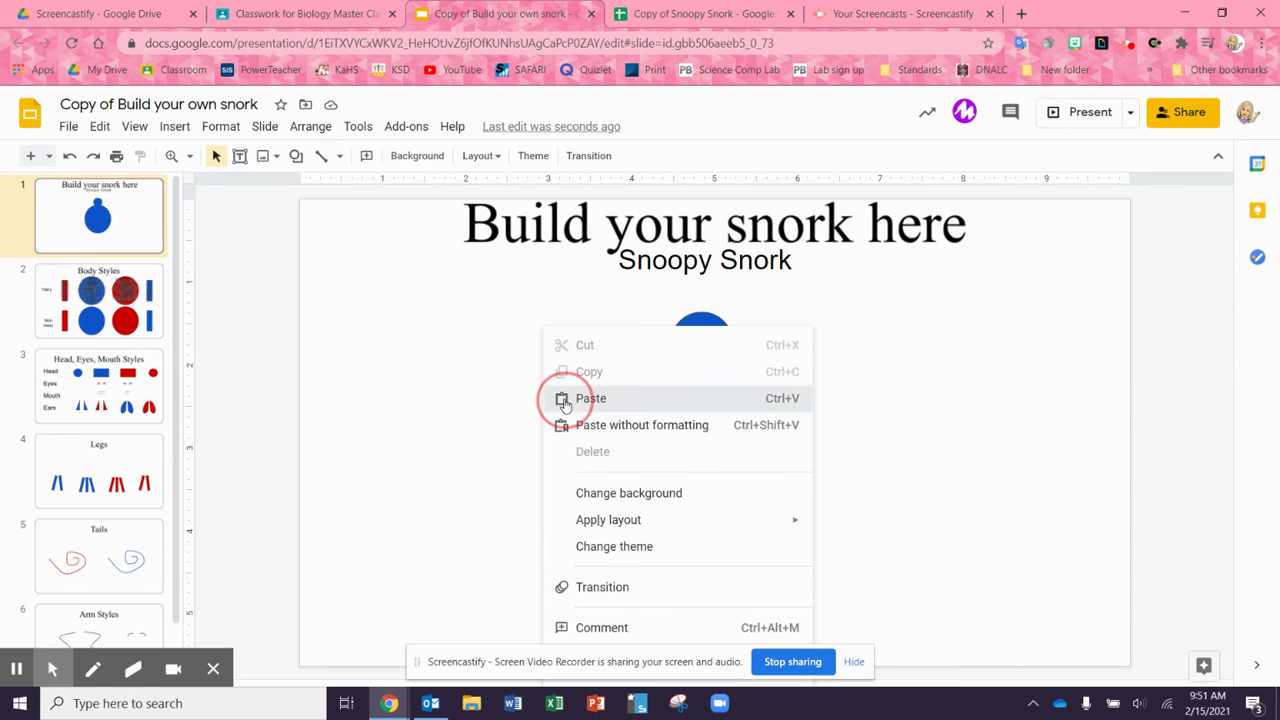
click(590, 398)
click(507, 449)
drag(571, 571, 730, 307)
drag(623, 577, 690, 300)
click(912, 358)
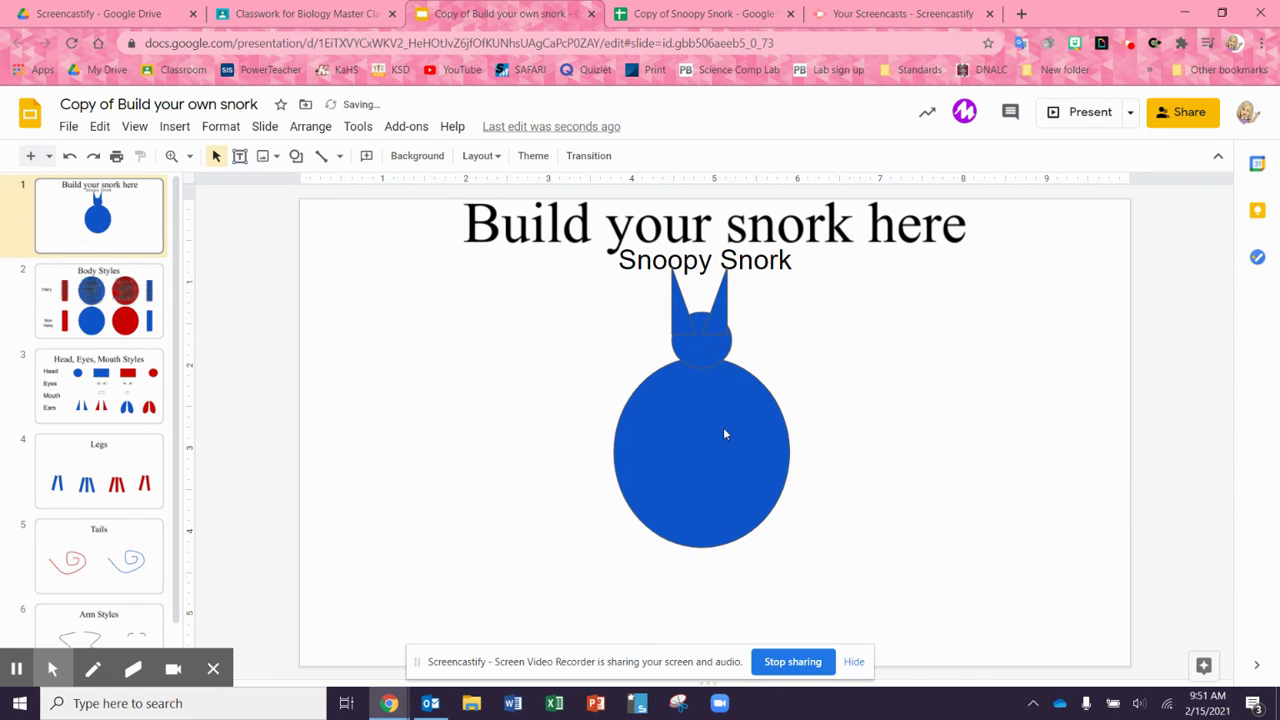
Copy the slanted eyes pair to slide 1 and position them on the snork's head
click(100, 388)
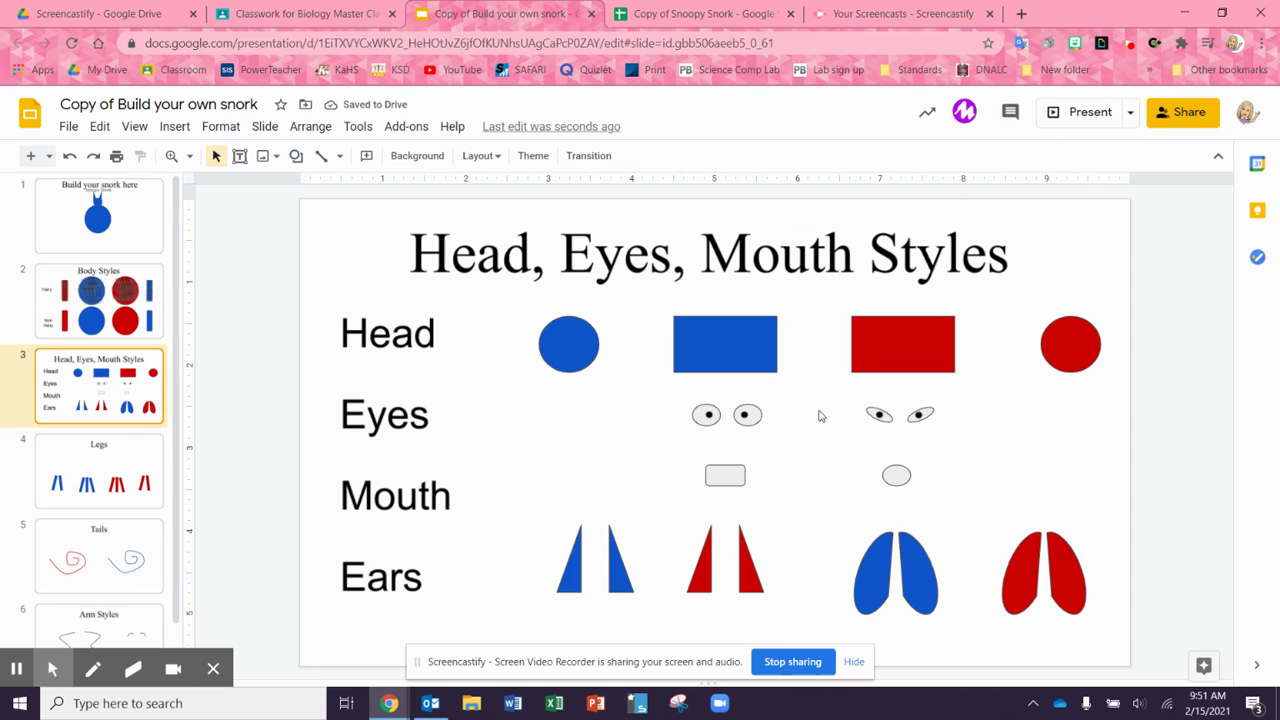
drag(845, 397, 958, 432)
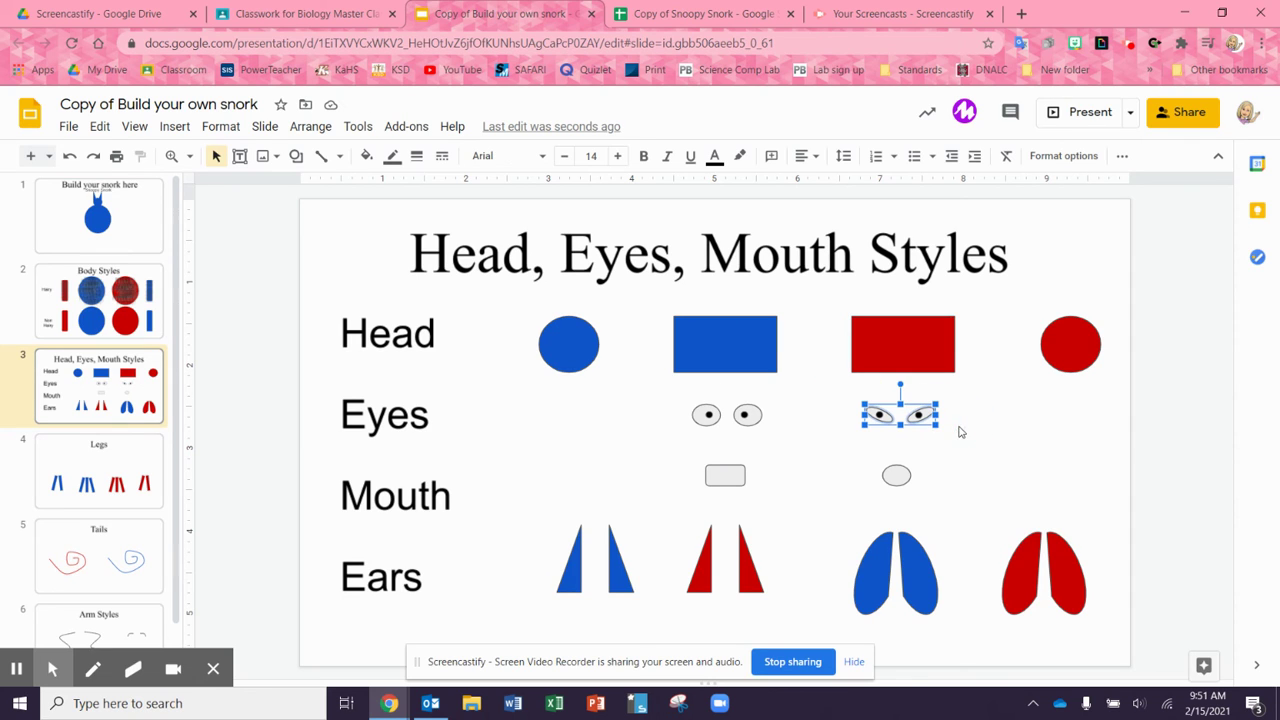
right_click(928, 417)
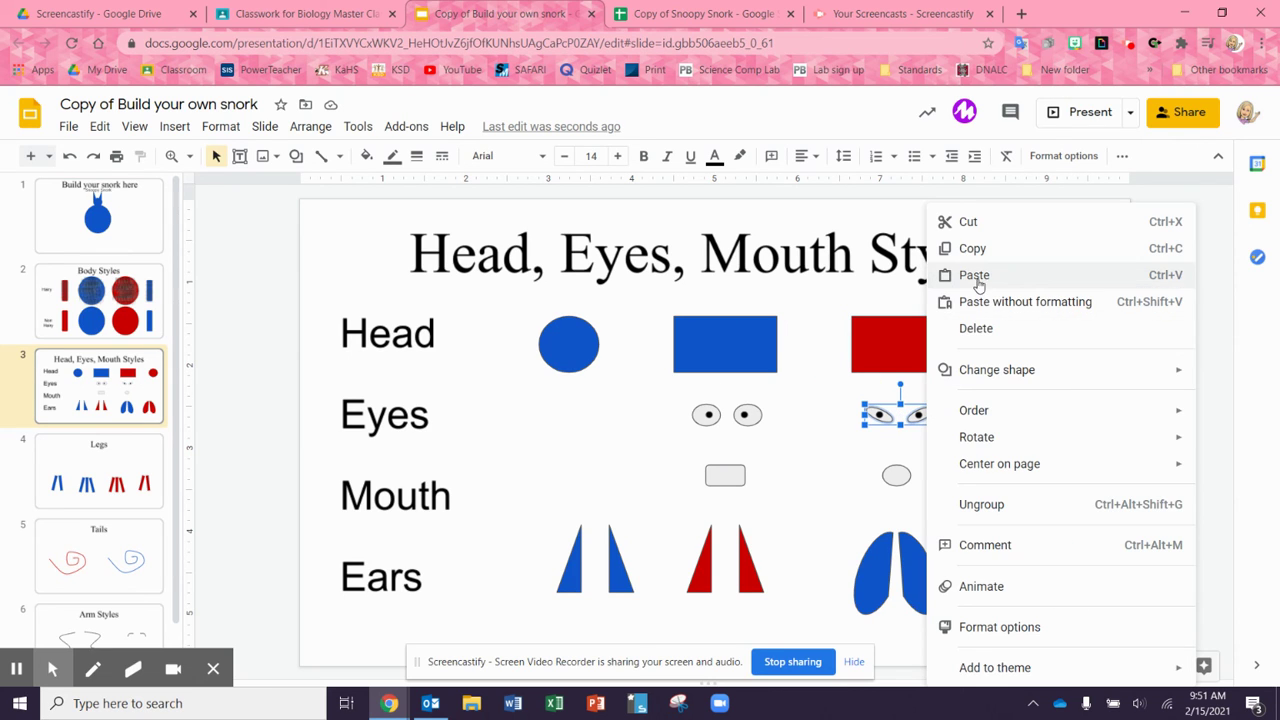
click(977, 251)
click(130, 233)
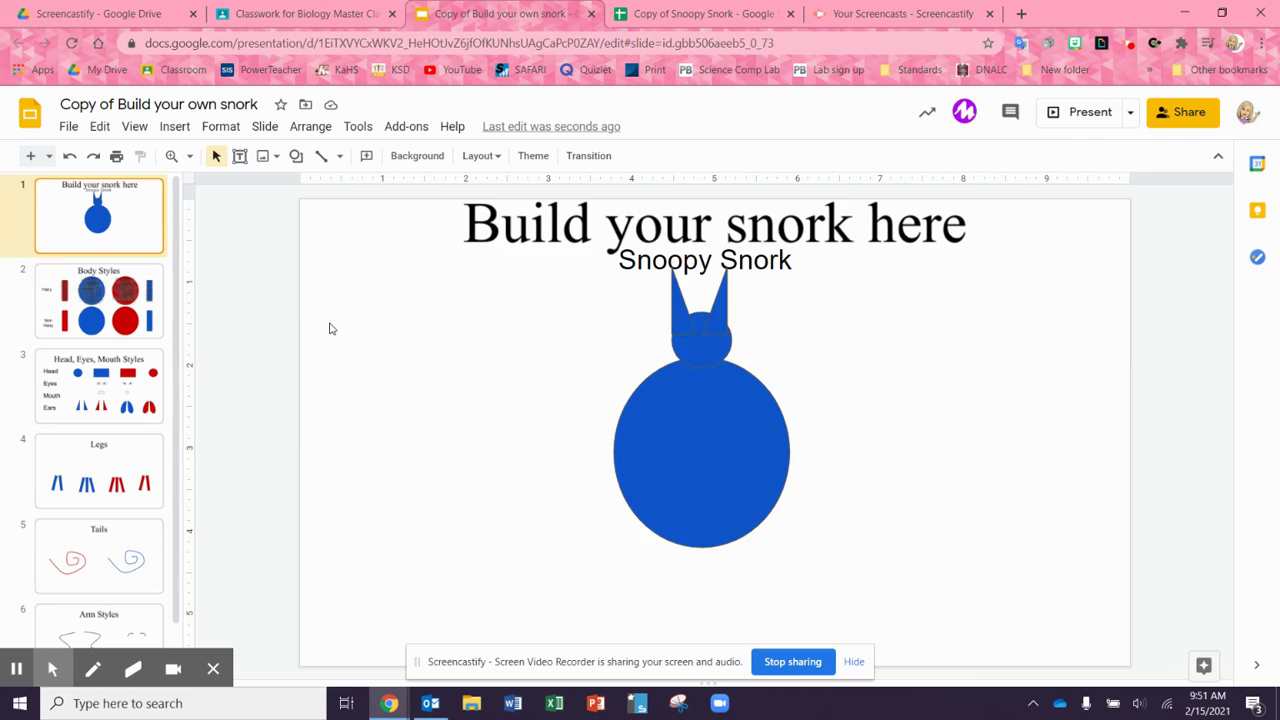
right_click(520, 398)
click(562, 397)
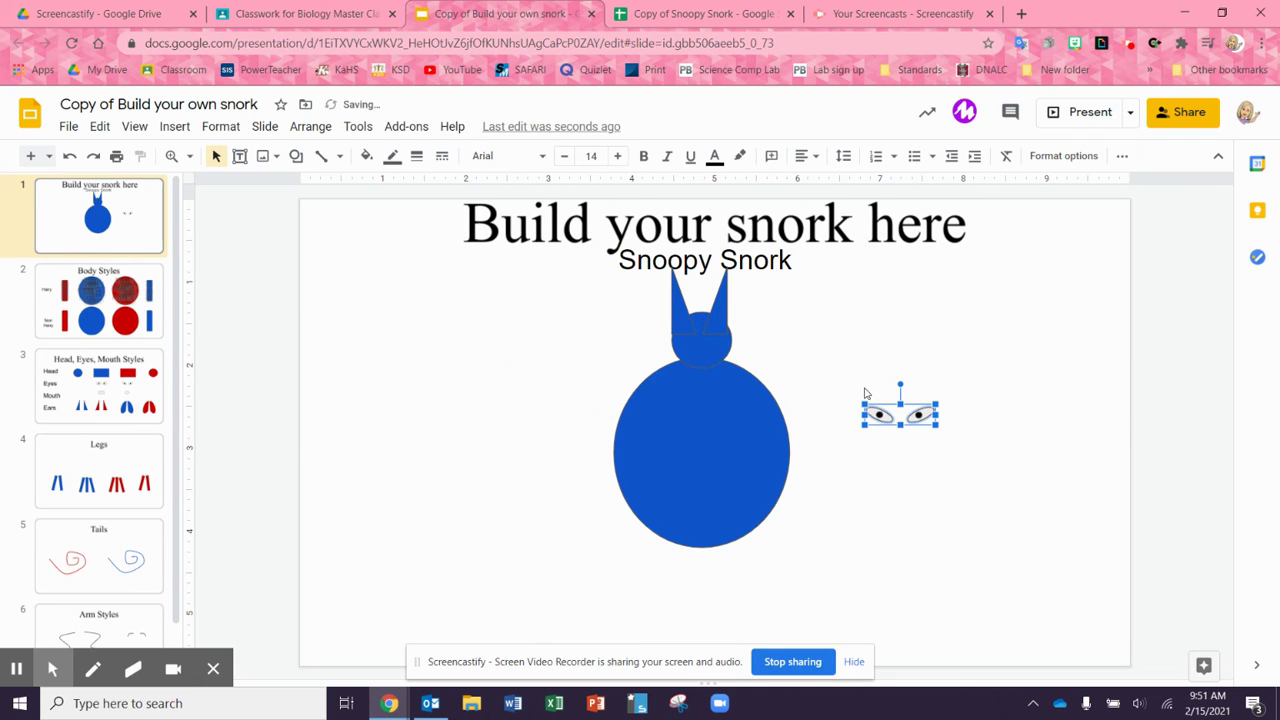
drag(882, 410, 700, 342)
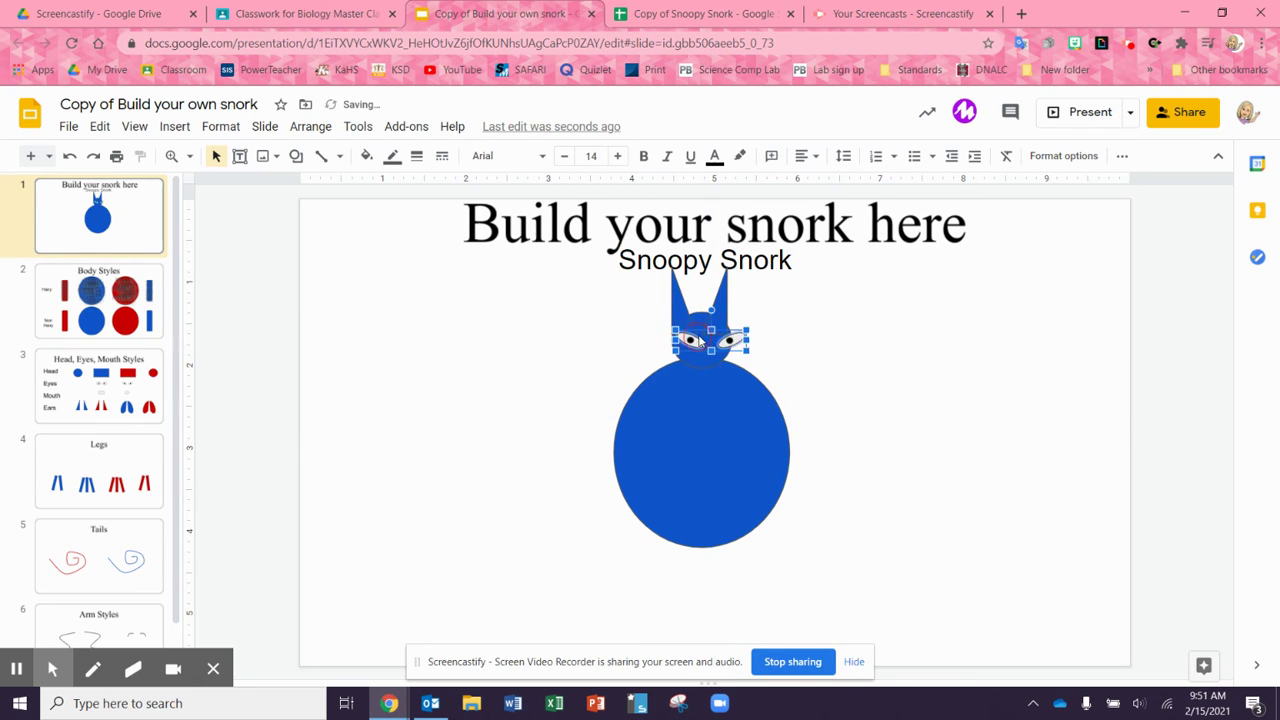
click(835, 344)
click(731, 341)
click(837, 360)
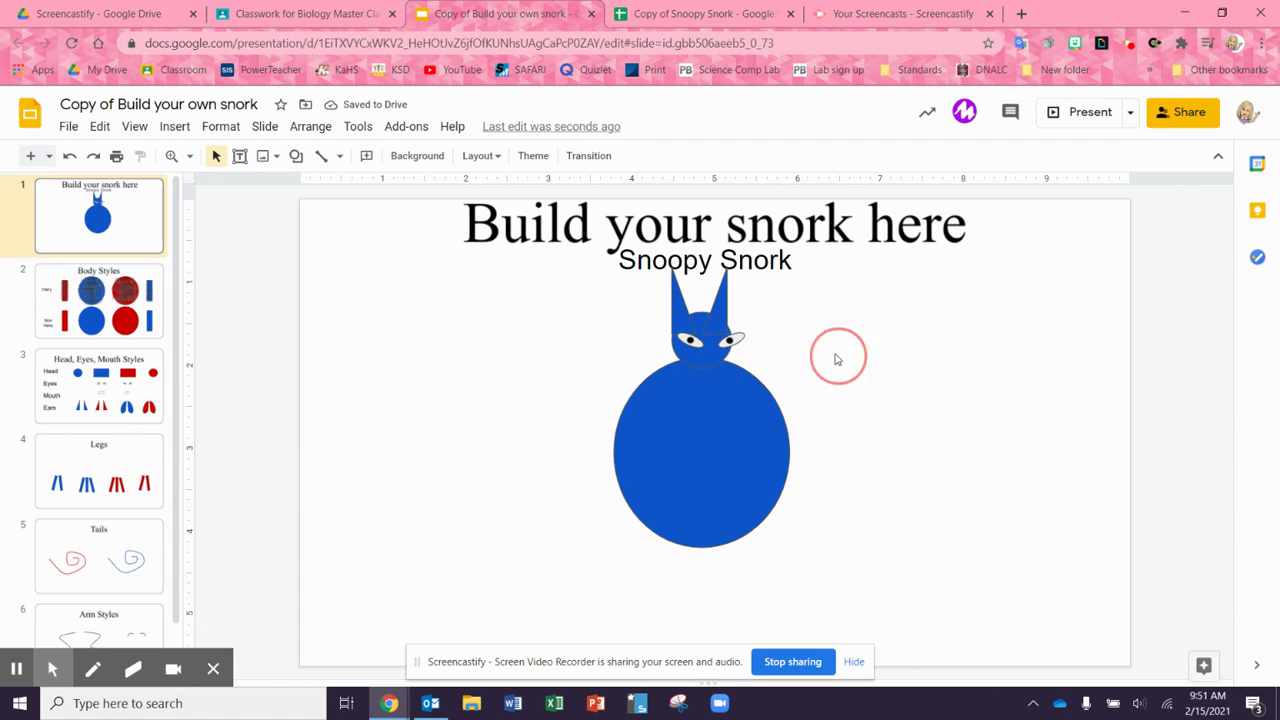
click(735, 338)
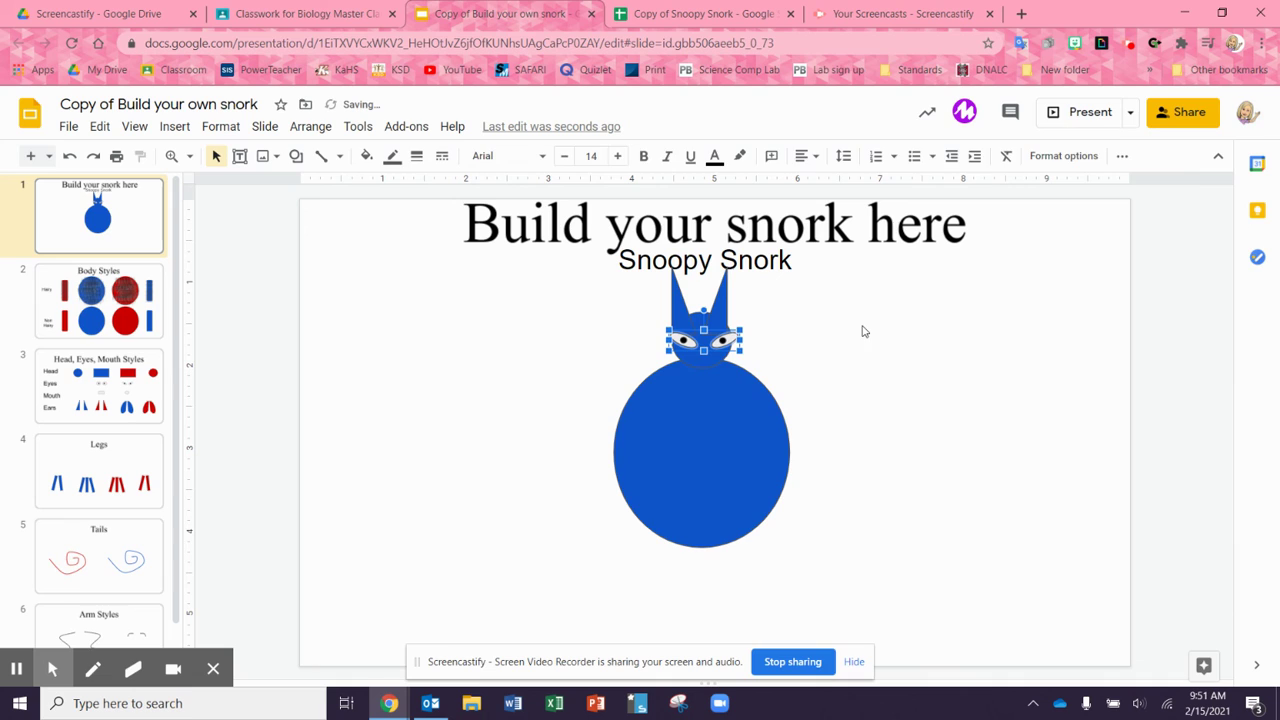
click(865, 331)
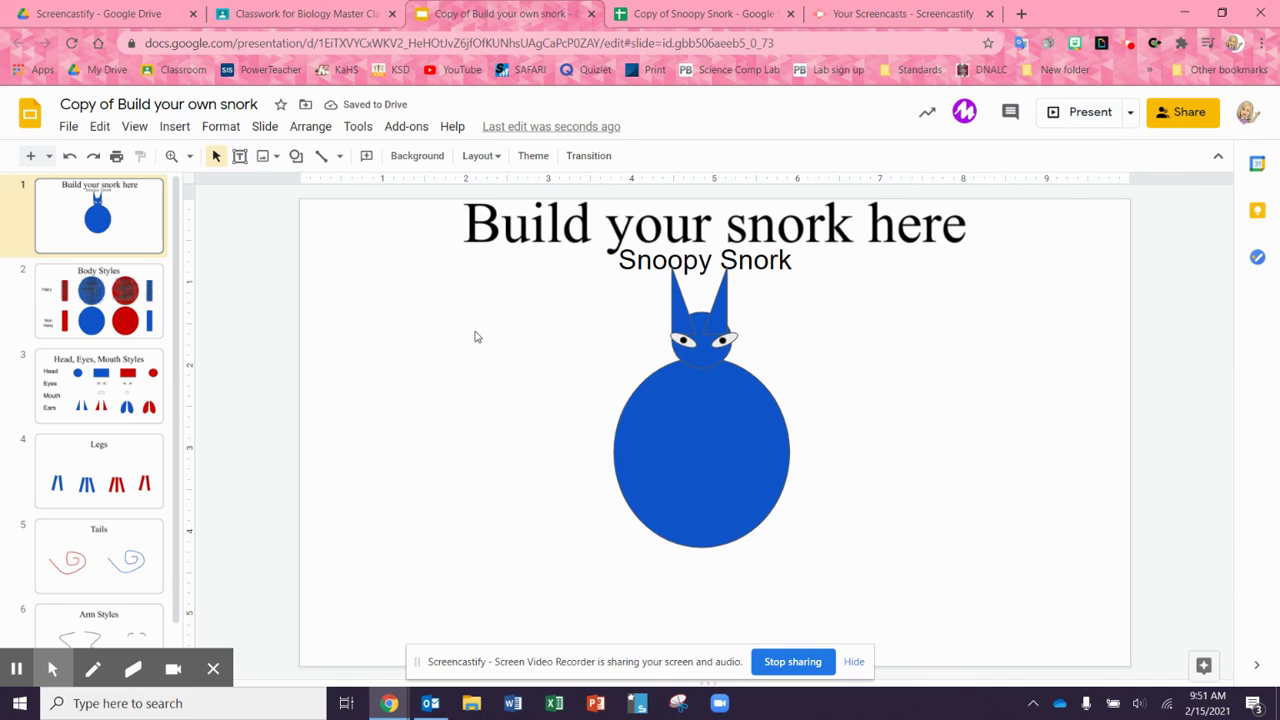
Paste the grey rectangle mouth onto slide 1 and place it on the head
click(140, 385)
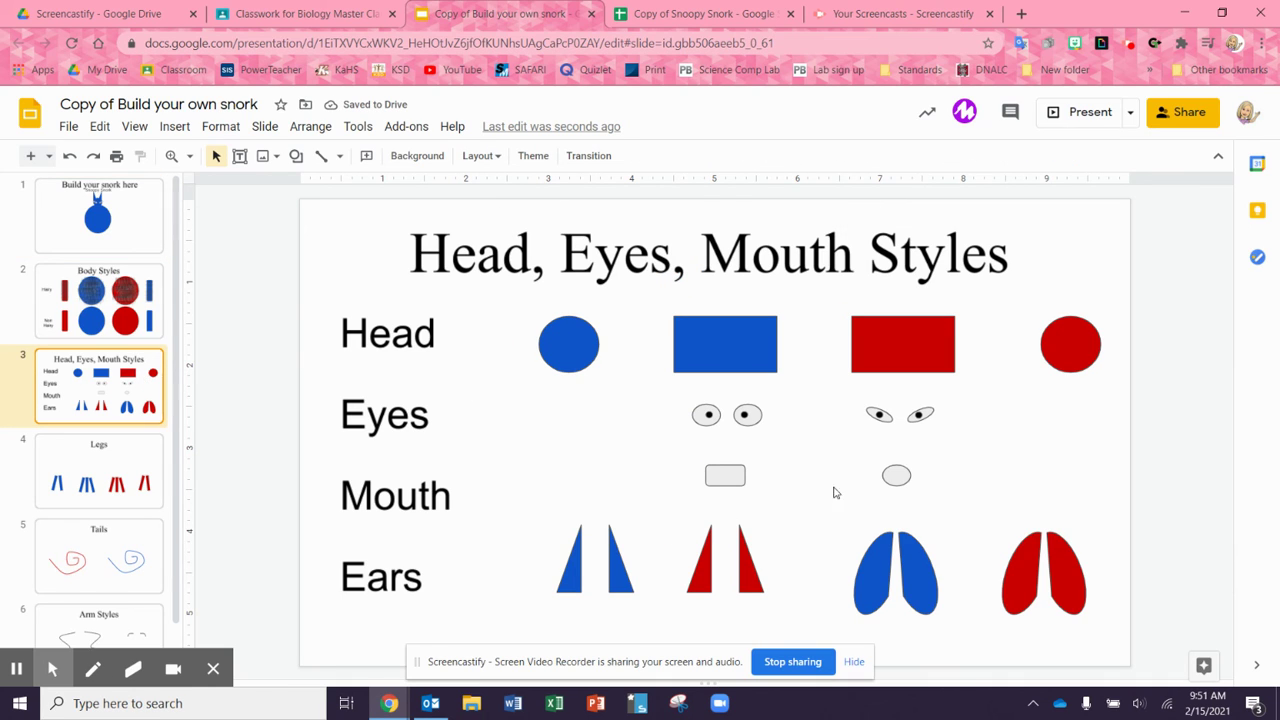
click(735, 477)
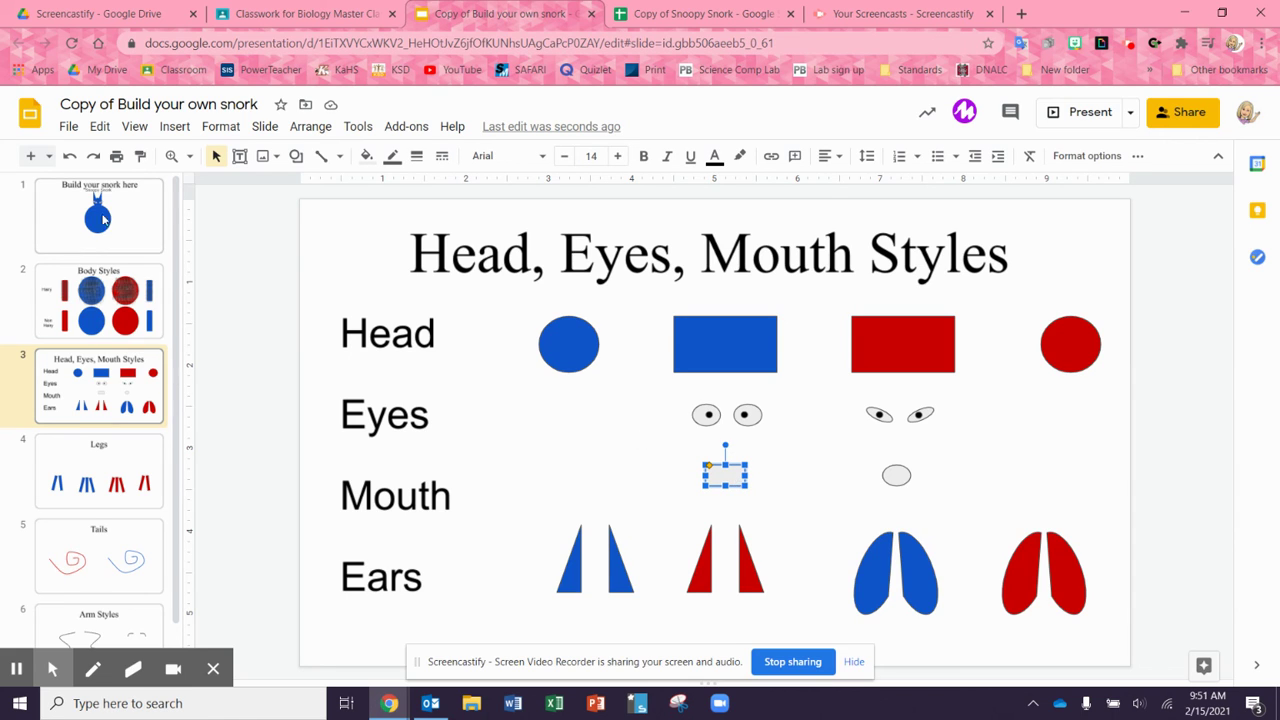
click(110, 222)
key(ctrl+v)
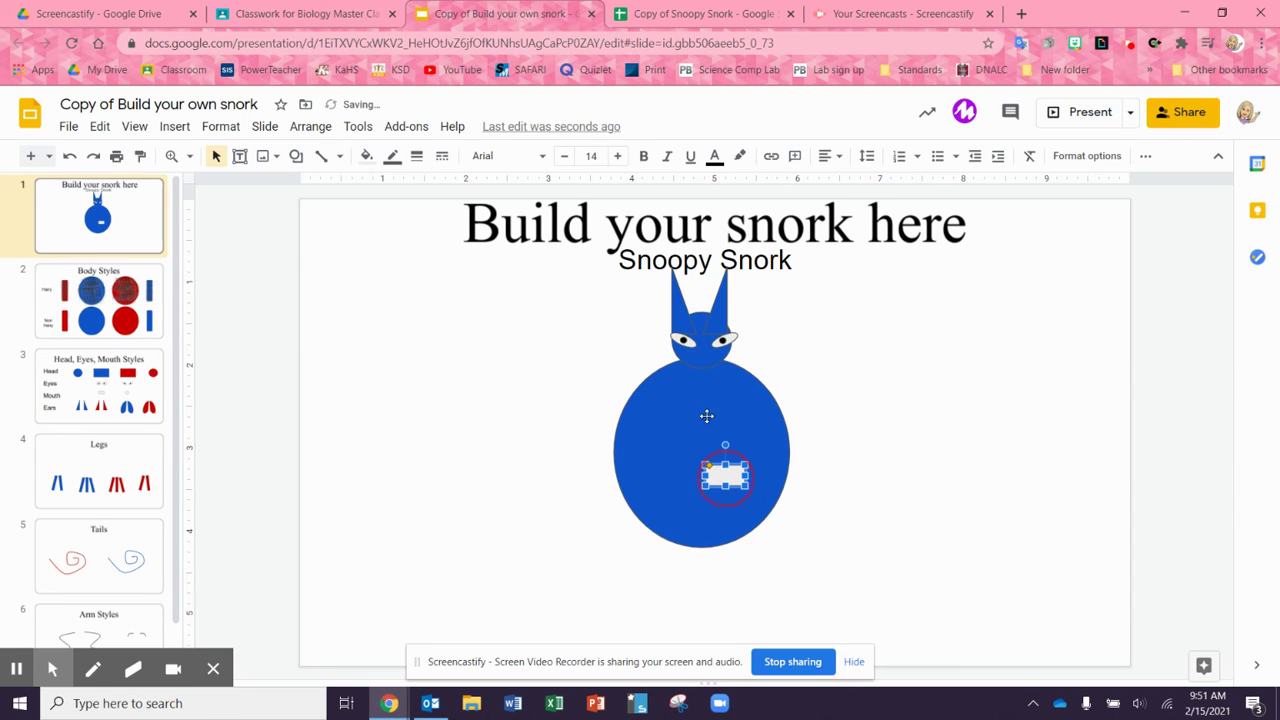
drag(705, 371, 704, 369)
click(986, 380)
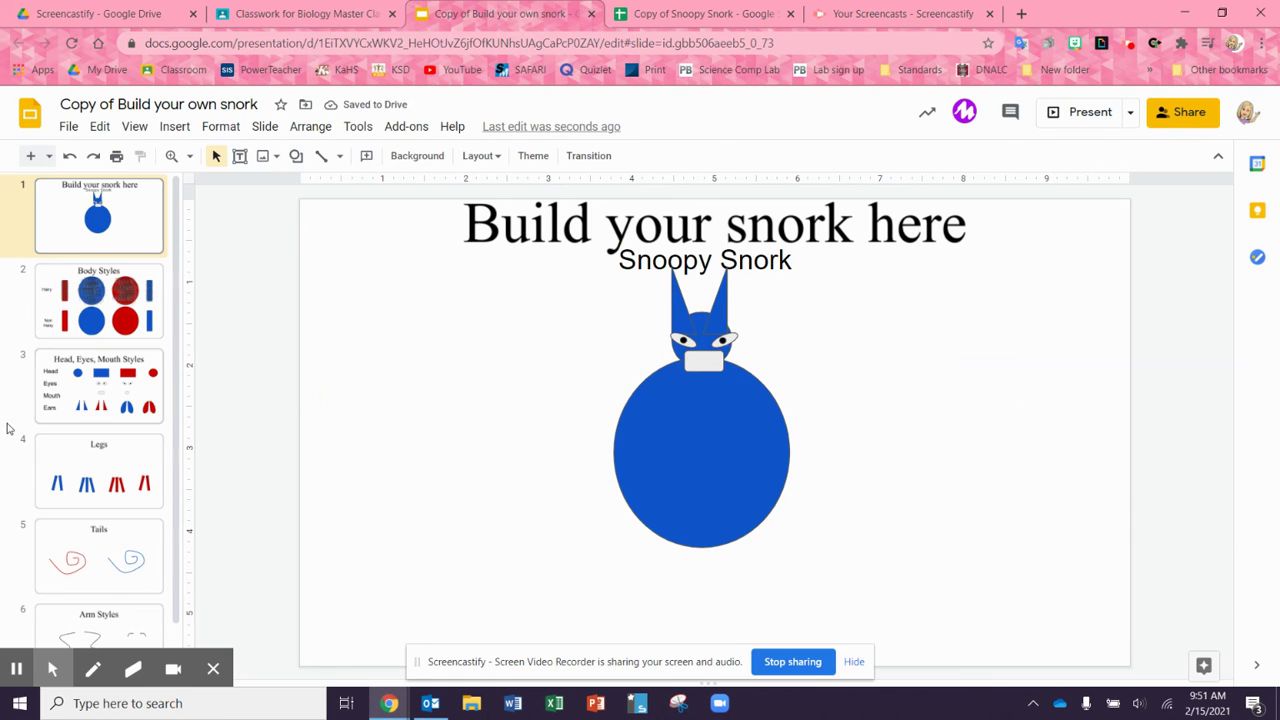
click(121, 475)
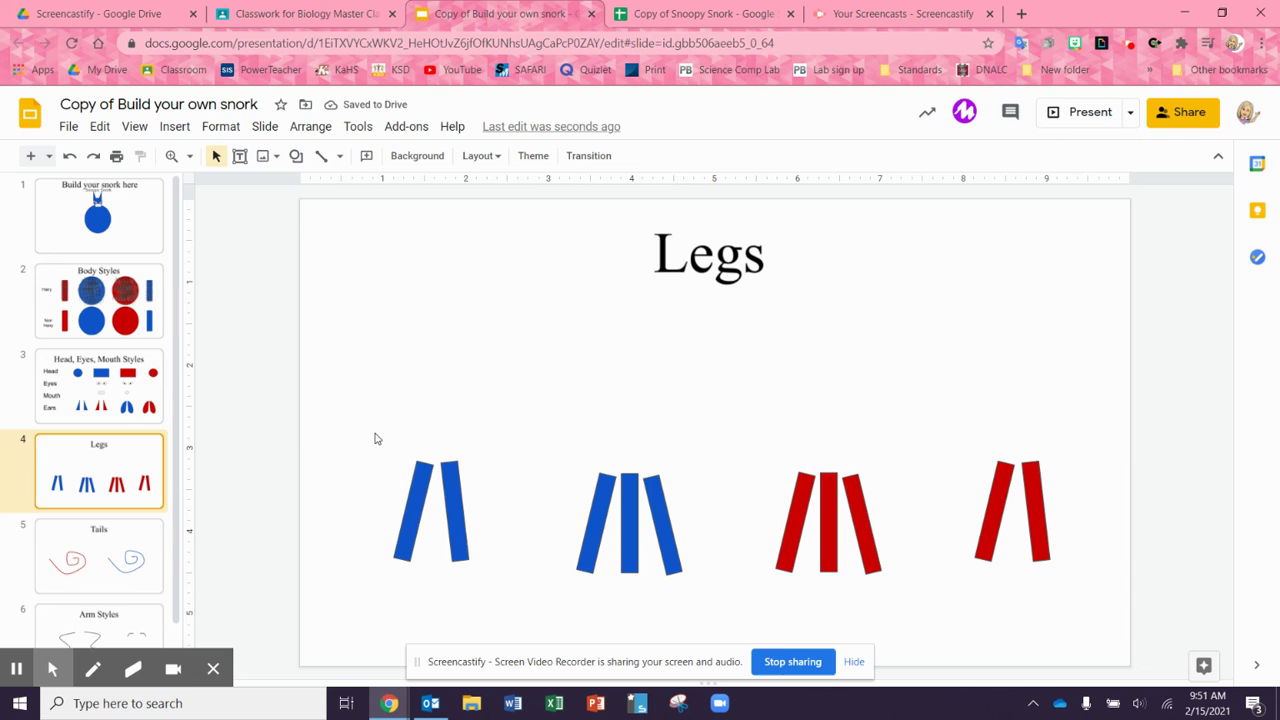
Select and copy the first pair of blue legs on the Legs slide
drag(374, 435, 508, 594)
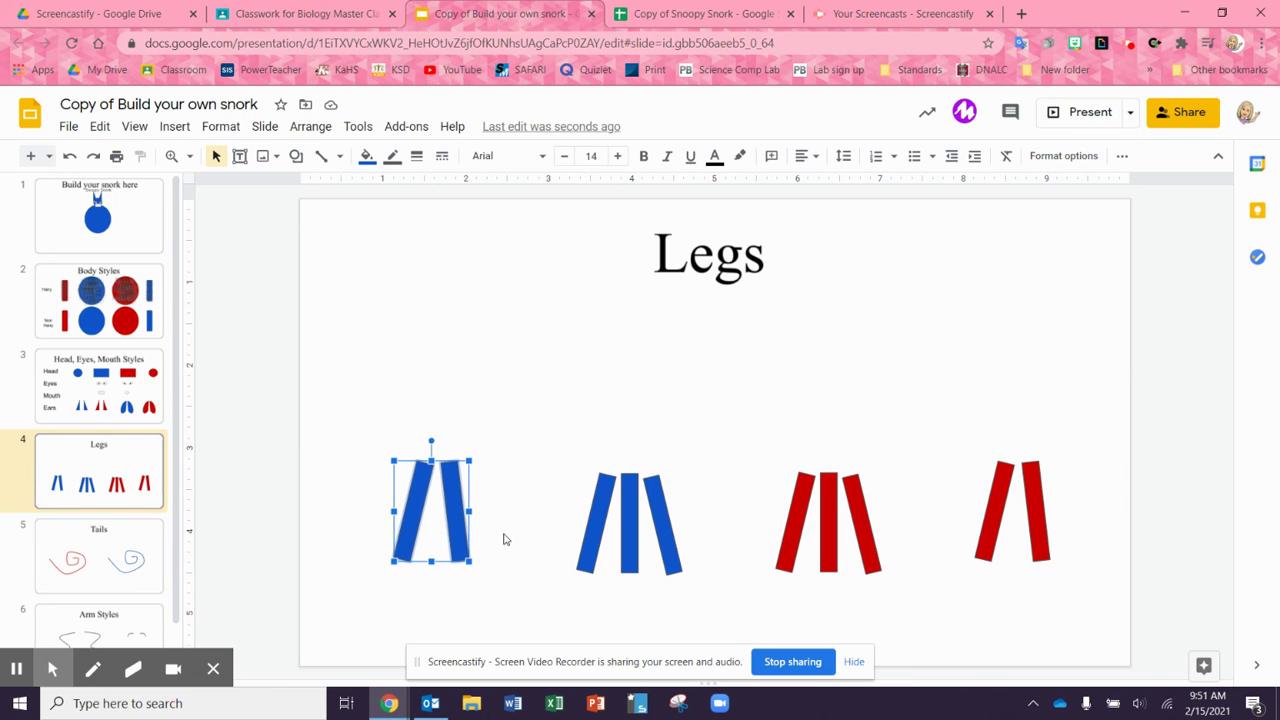
right_click(446, 512)
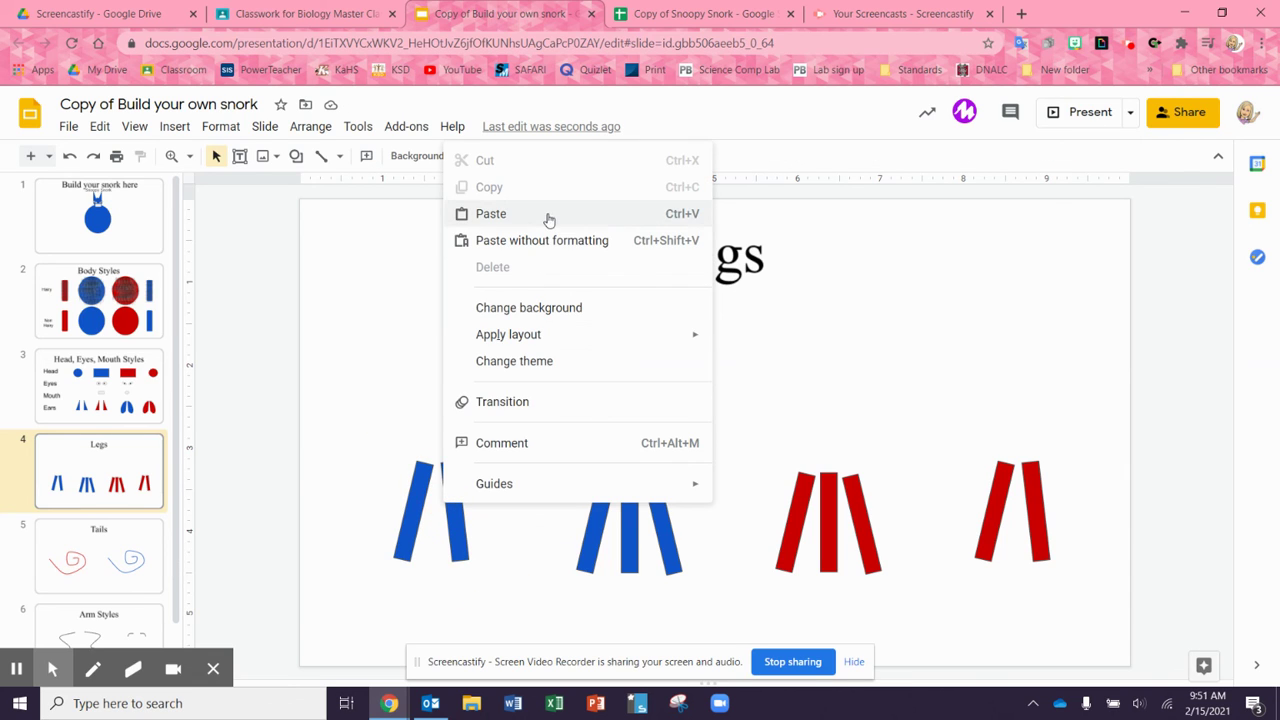
click(378, 432)
right_click(428, 492)
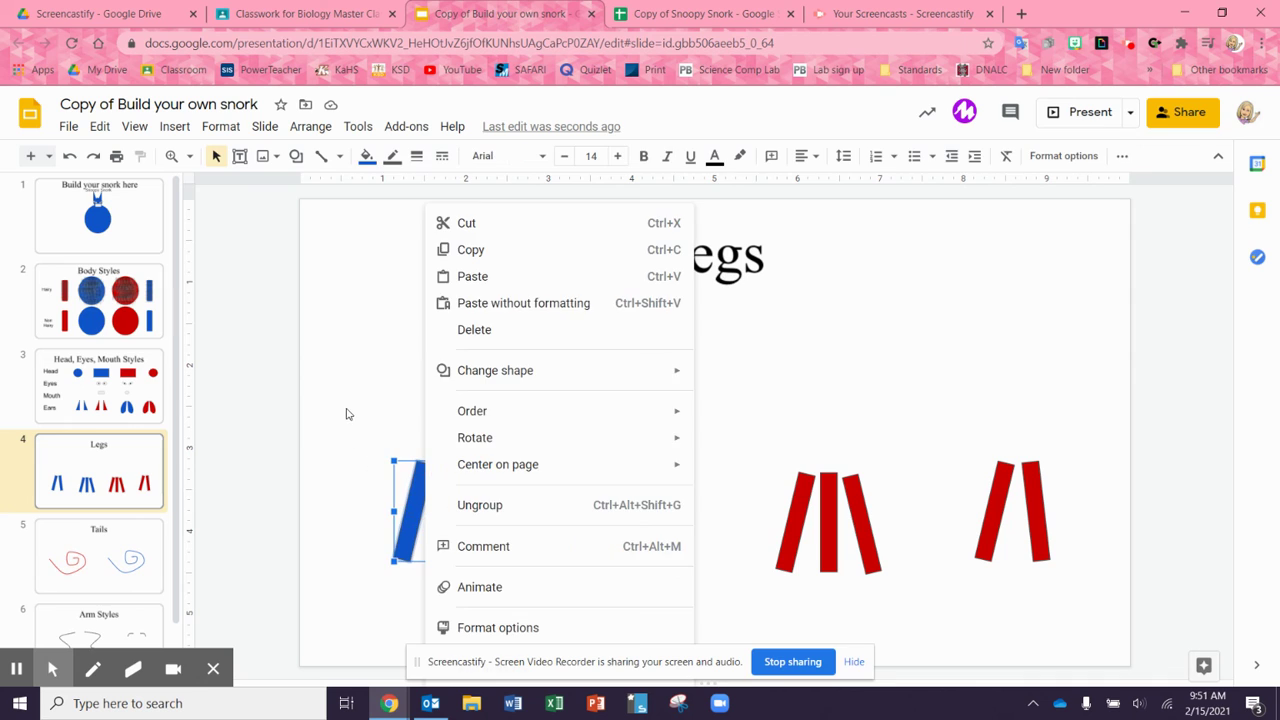
click(388, 432)
drag(368, 432, 478, 565)
right_click(446, 512)
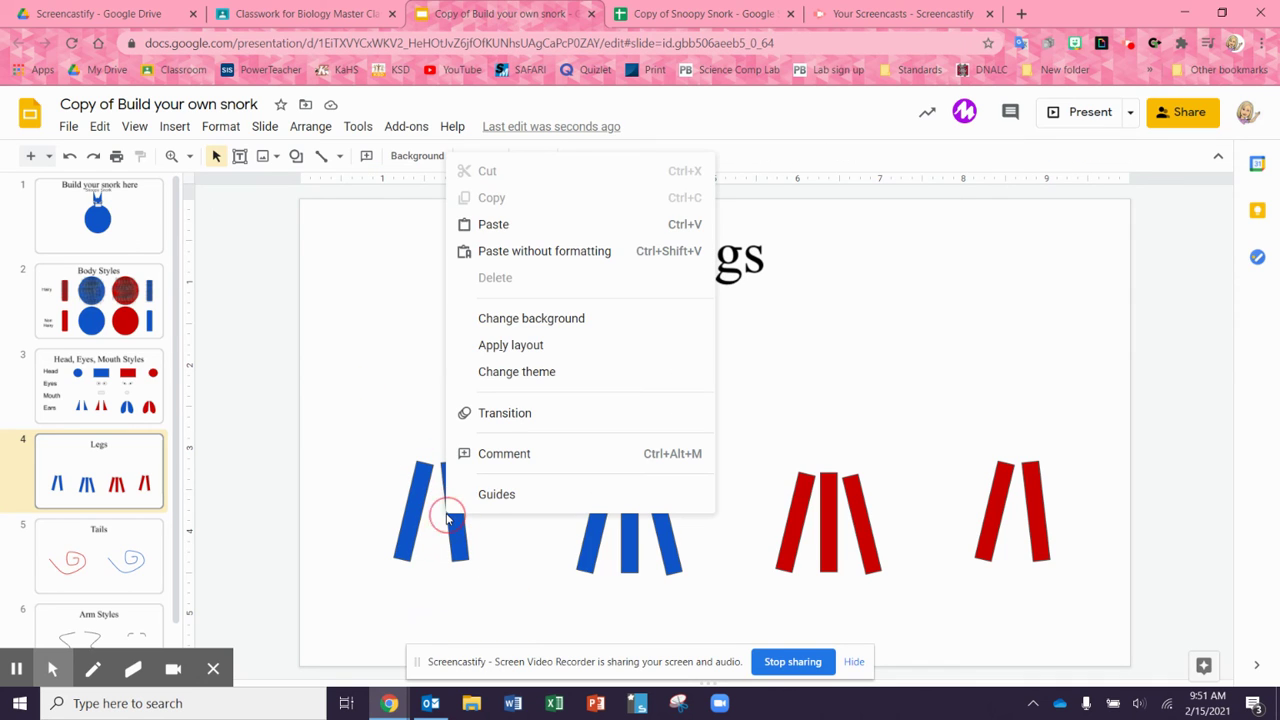
click(390, 287)
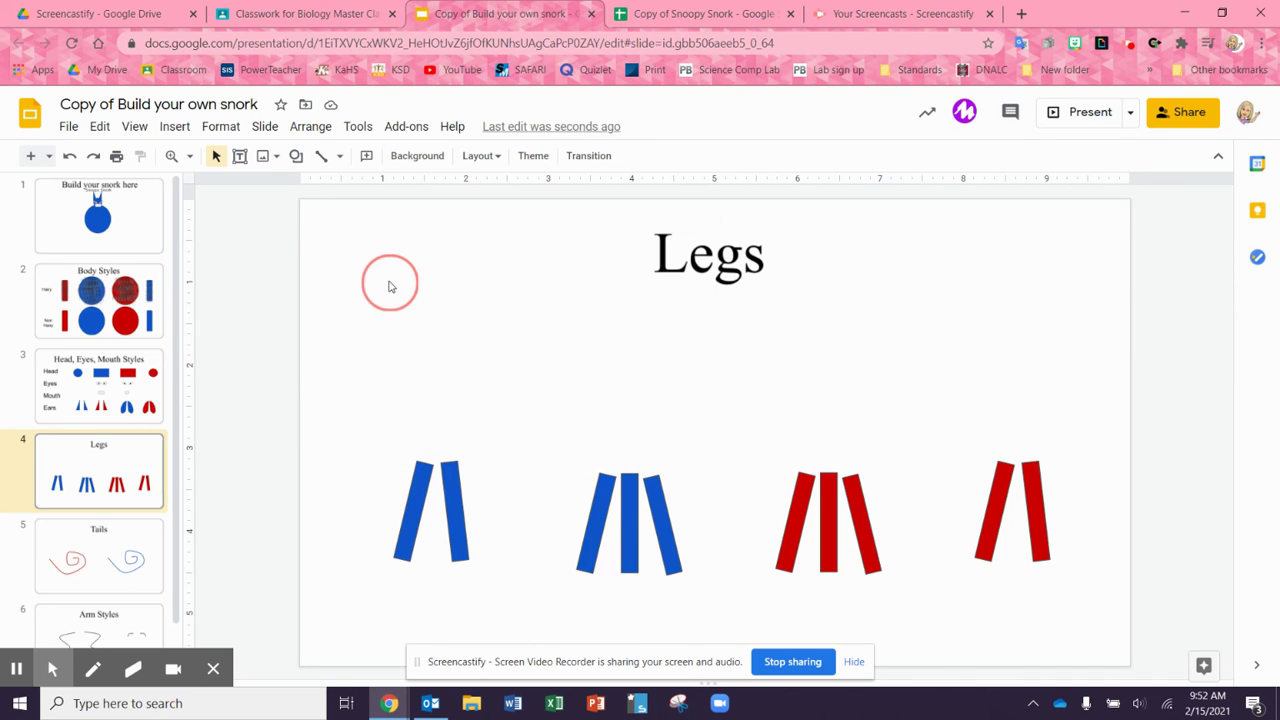
drag(357, 487, 478, 537)
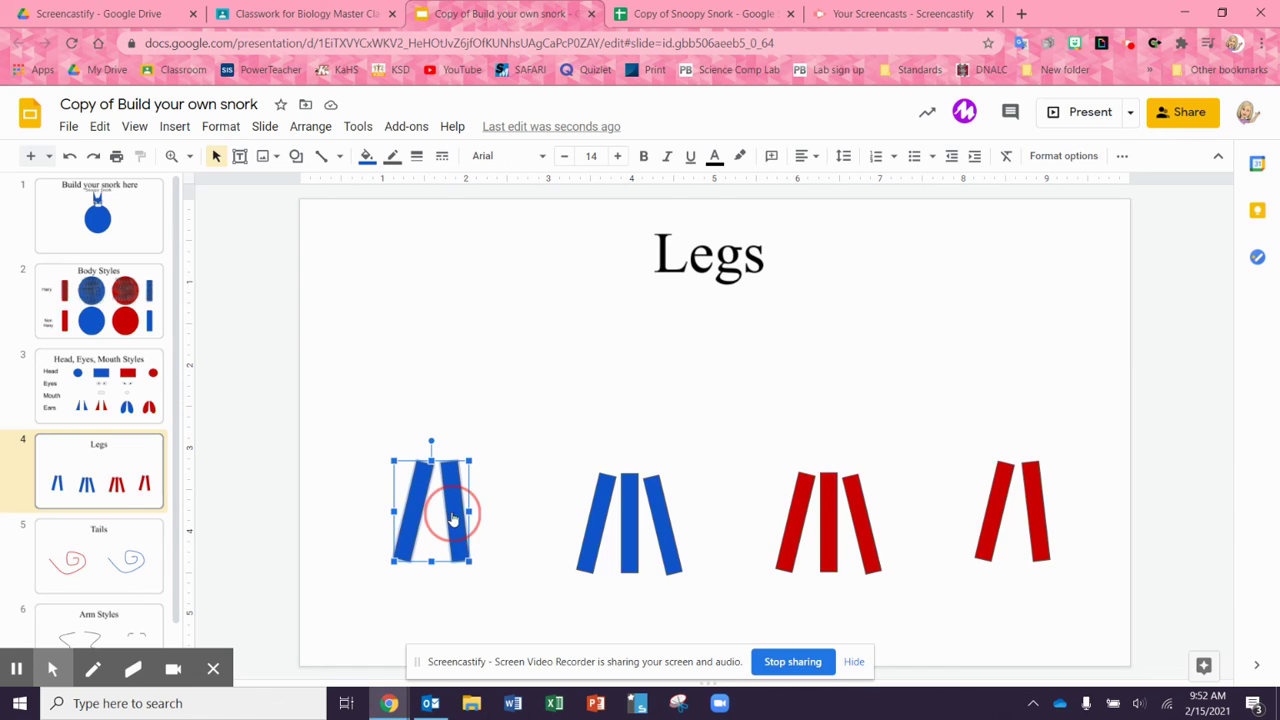
right_click(443, 514)
click(466, 249)
Paste the blue legs onto slide 1 and place them just below the body
click(120, 229)
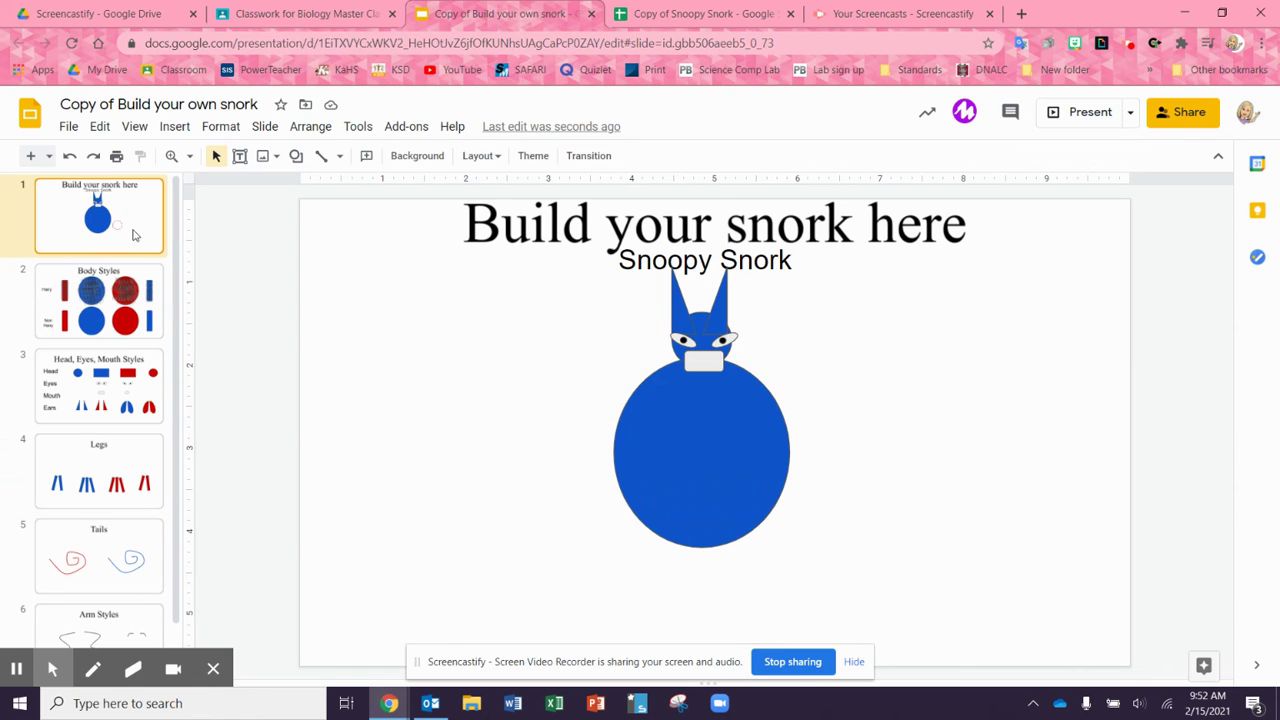
right_click(514, 401)
click(561, 398)
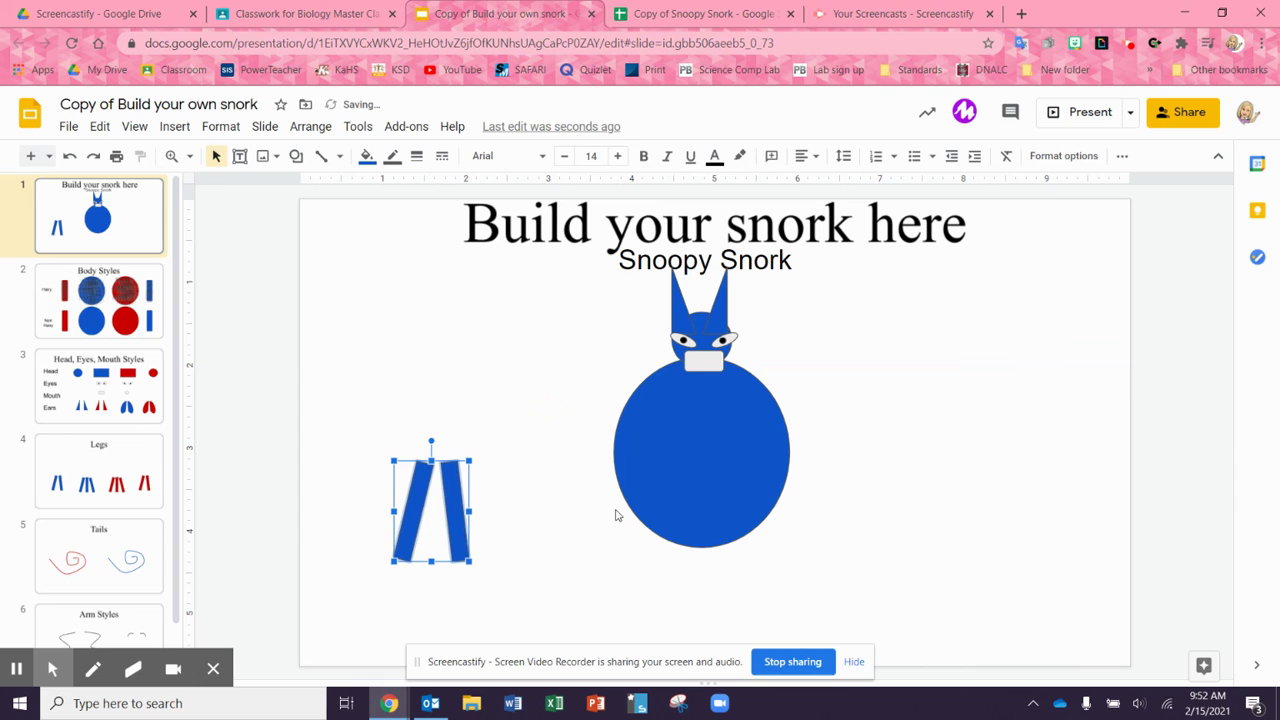
drag(456, 482, 731, 556)
click(959, 540)
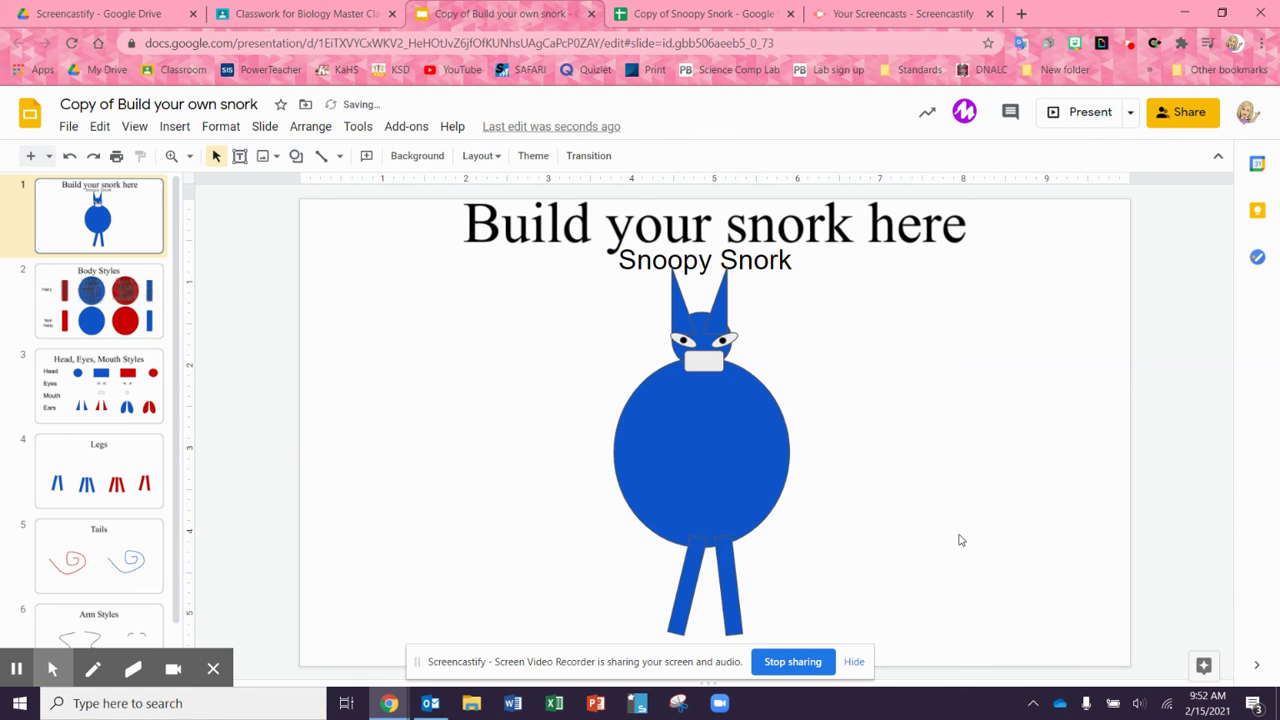
Look over the tail options on the Tails slide
click(99, 566)
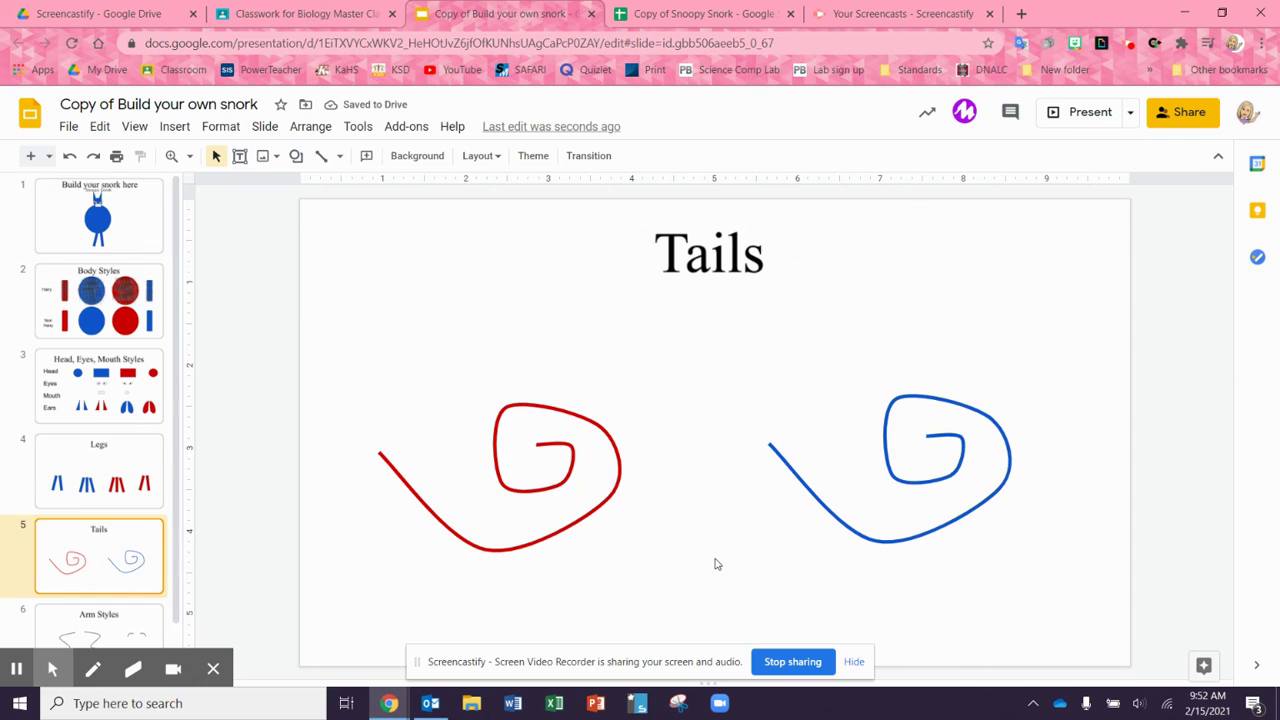
scroll(118, 426, down, 1)
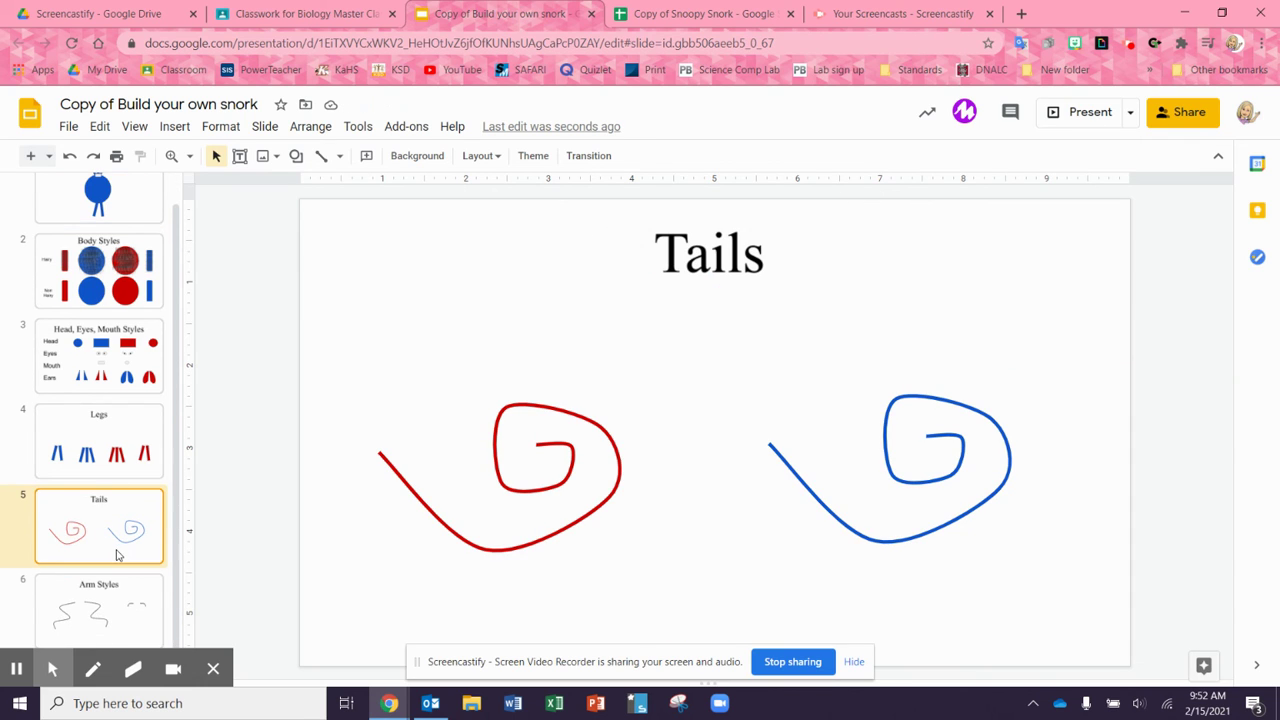
scroll(117, 553, up, 1)
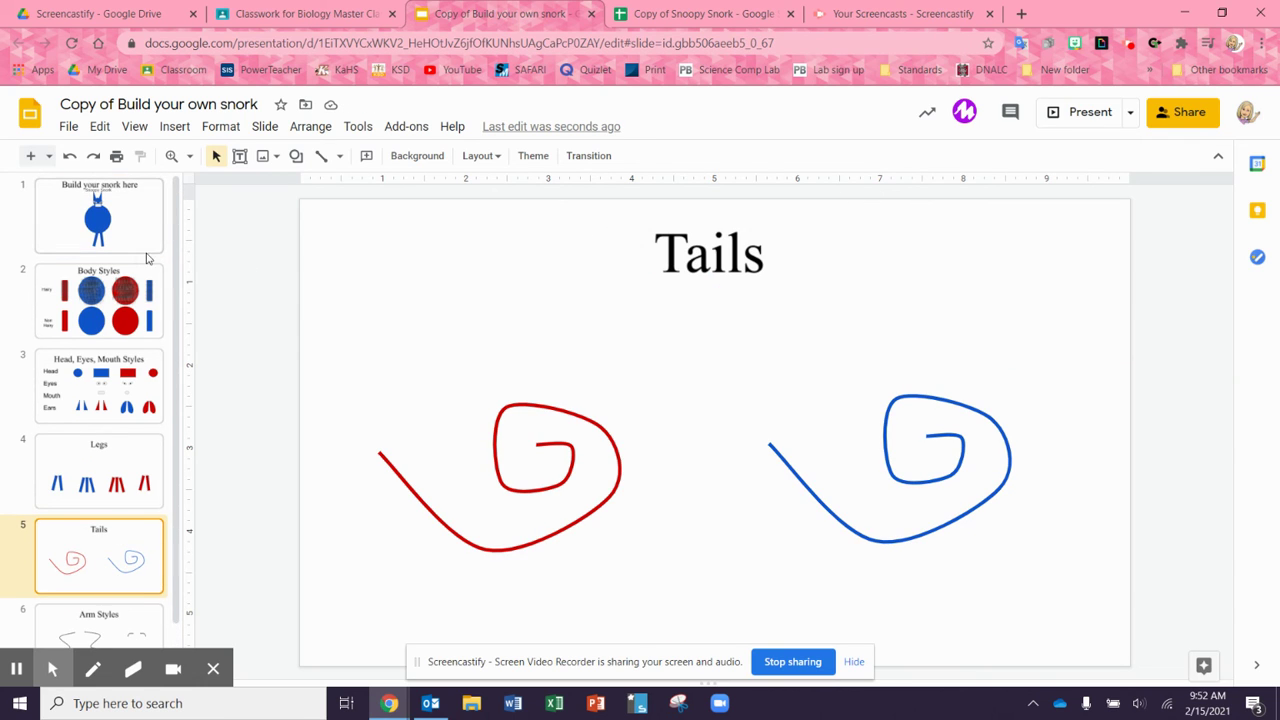
Return to slide 1 and check the assembled Snoopy Snork's shapes and name text
click(160, 218)
click(984, 388)
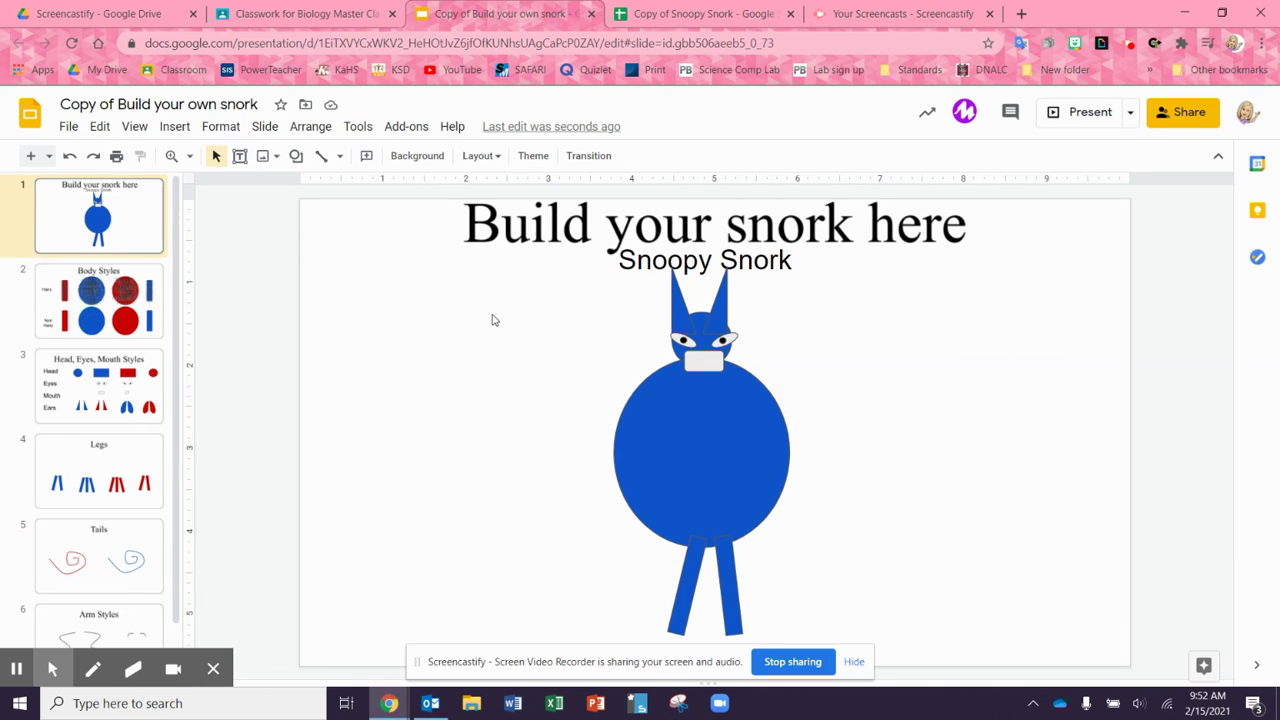
click(577, 395)
click(578, 268)
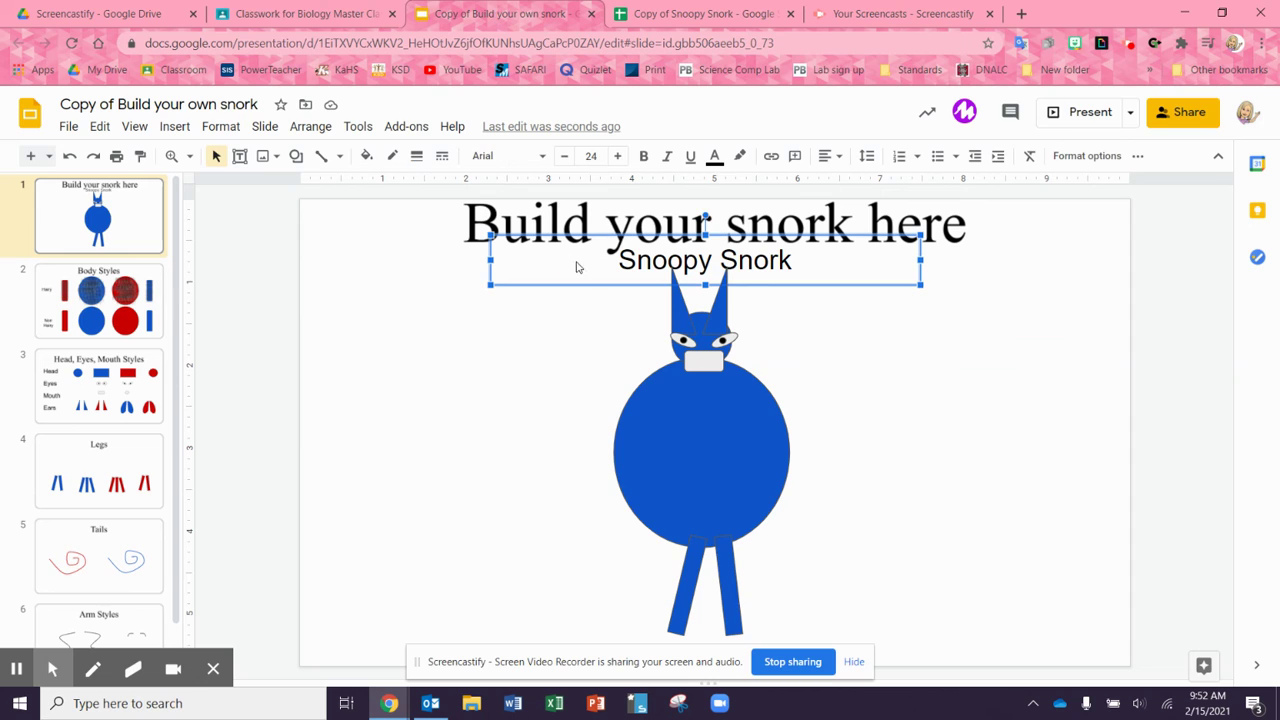
click(602, 314)
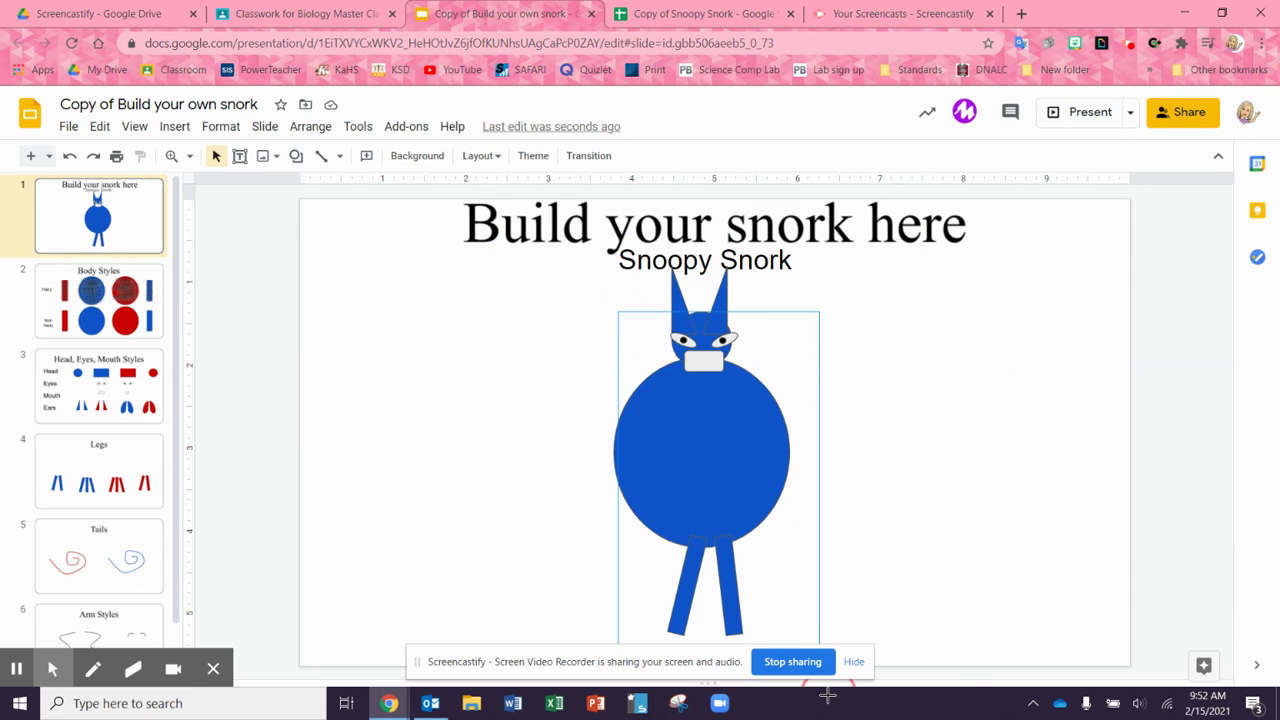
click(817, 628)
drag(817, 633, 815, 634)
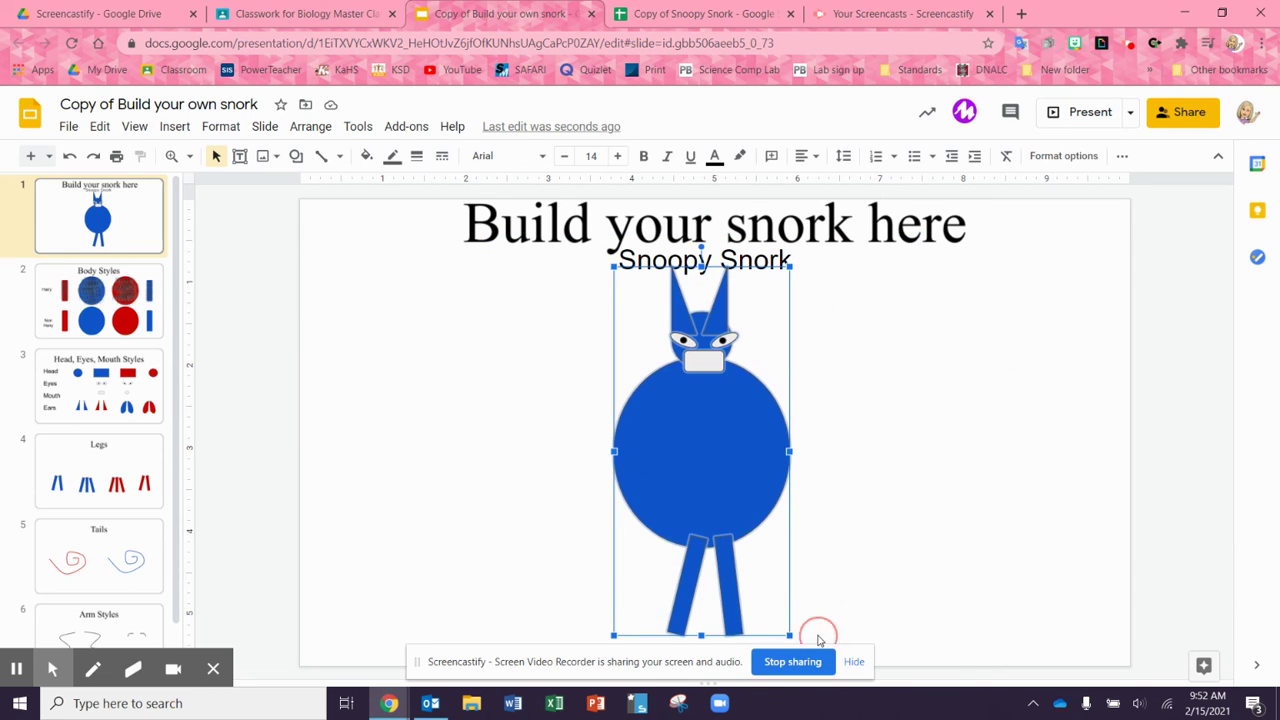
click(926, 547)
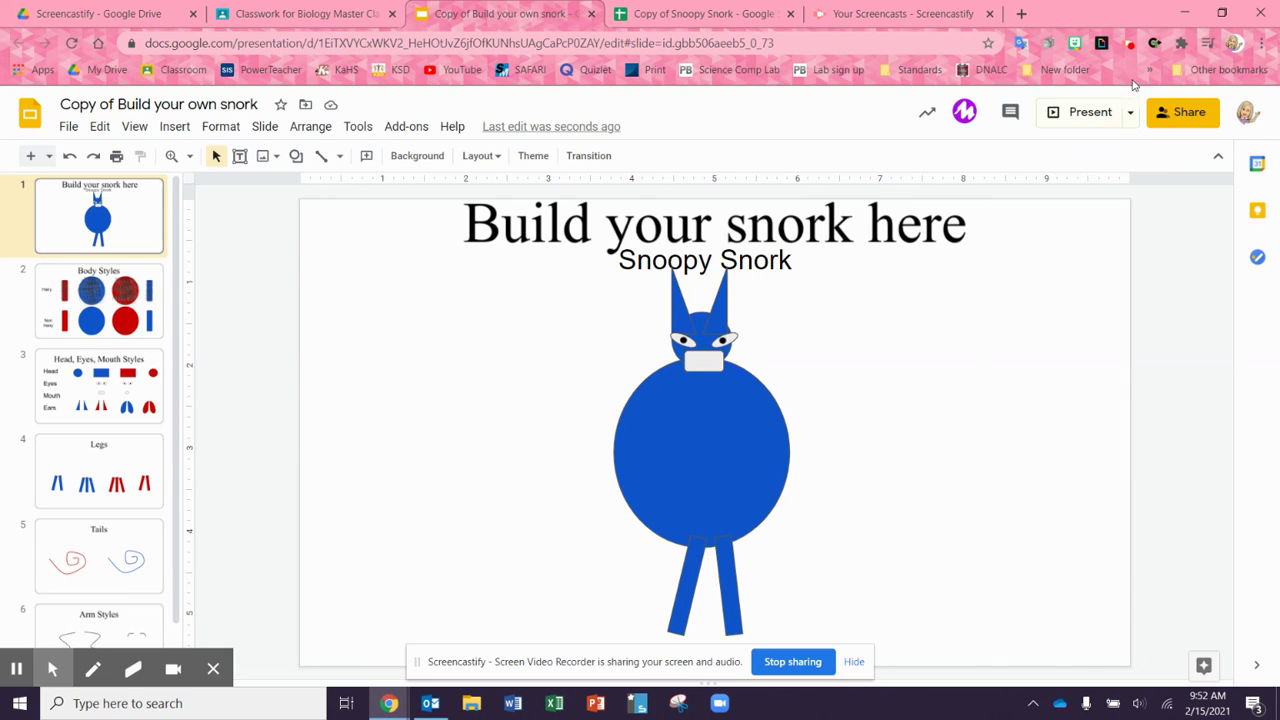
click(1131, 43)
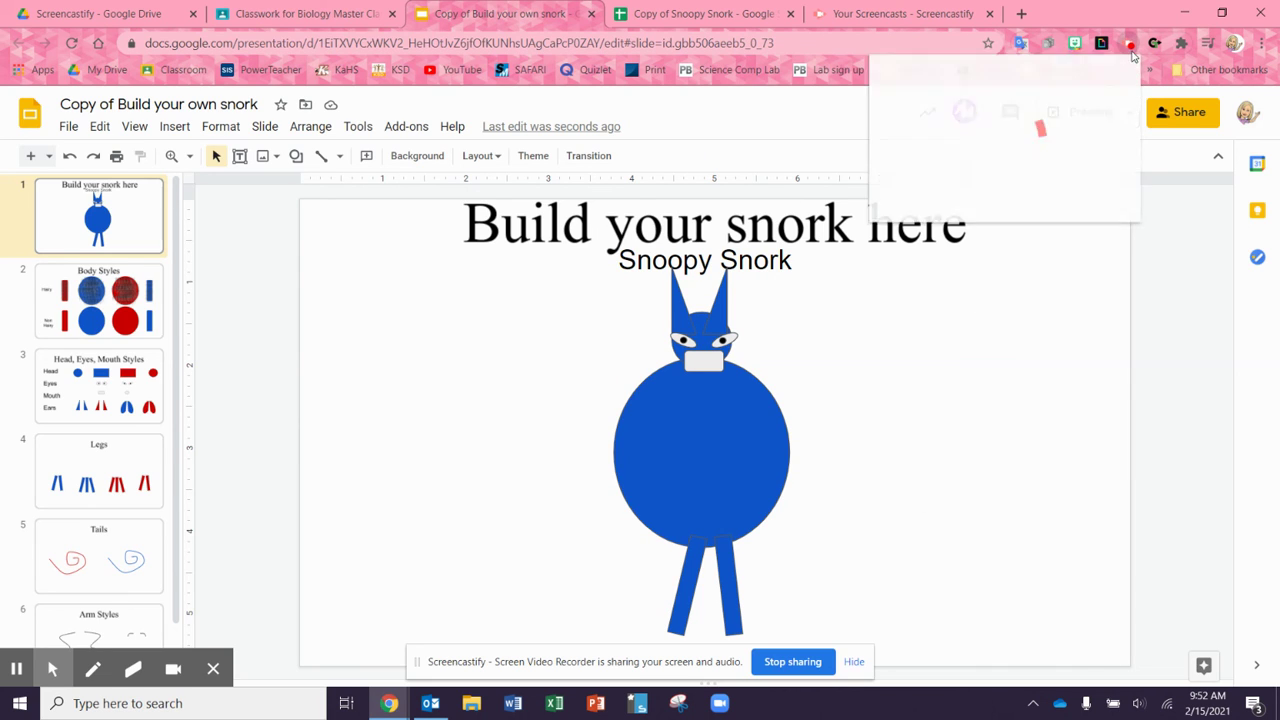